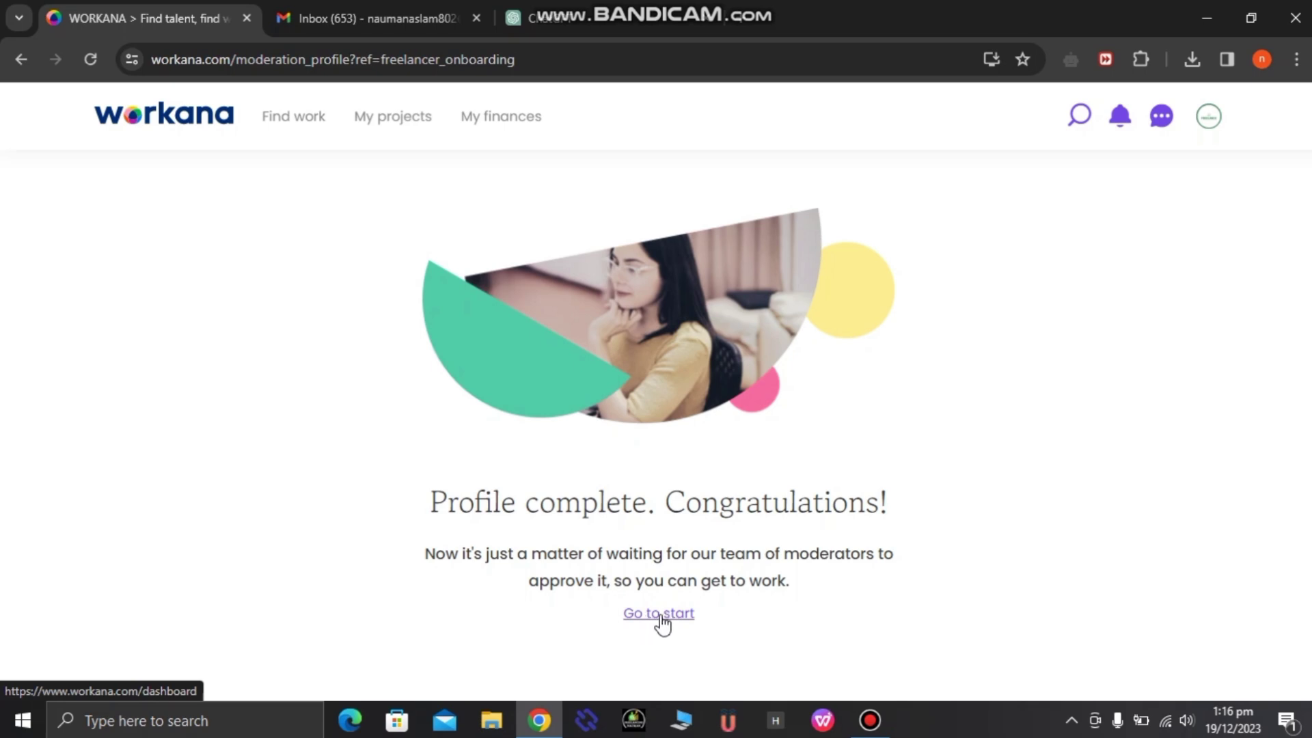
# Go to the account dashboard and request that the account confirmation email be sent again.
pyautogui.click(662, 619)
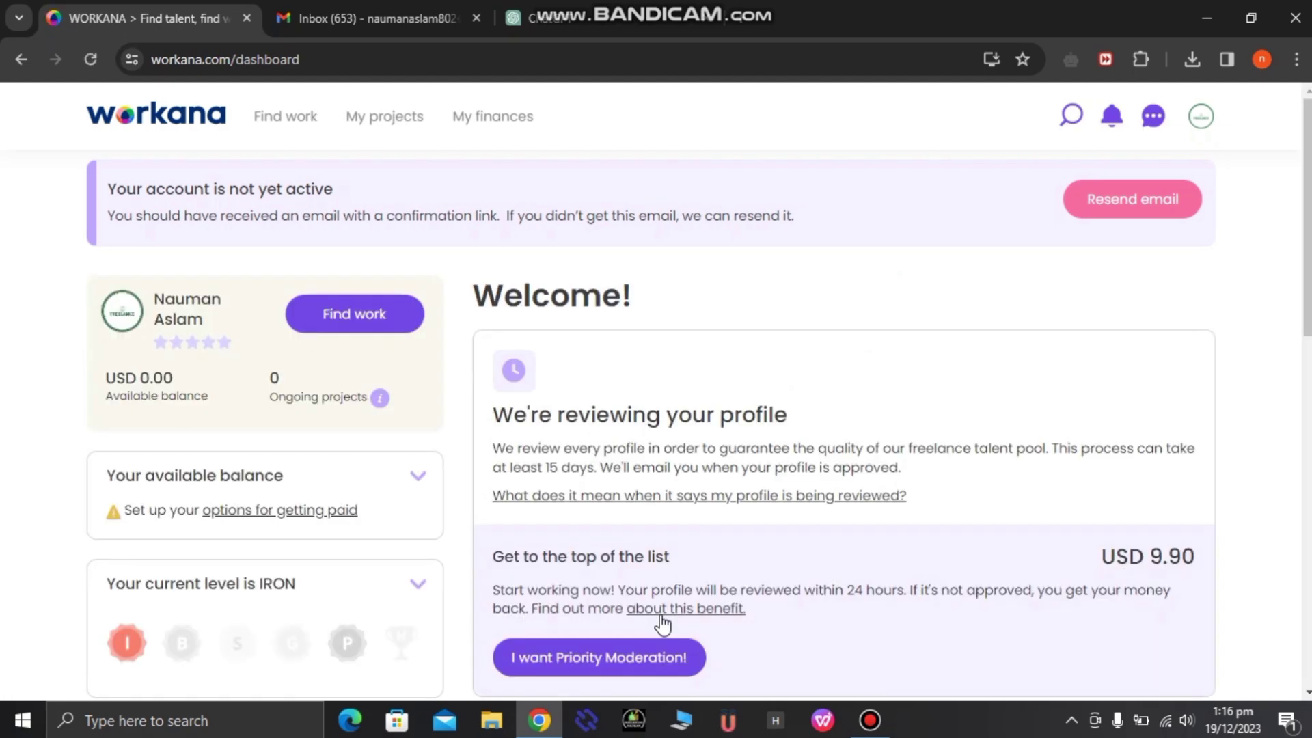
pyautogui.scroll(-4, 946, 498)
pyautogui.scroll(4, 946, 498)
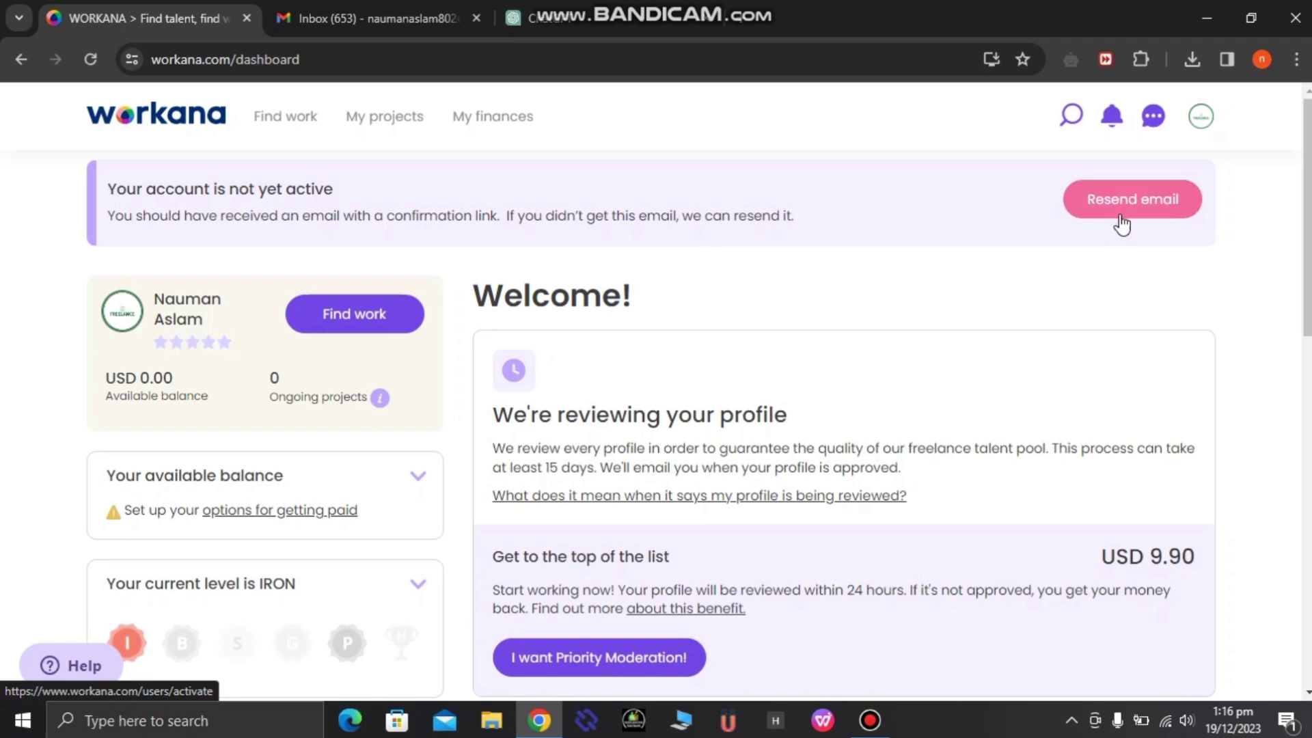
pyautogui.click(1128, 202)
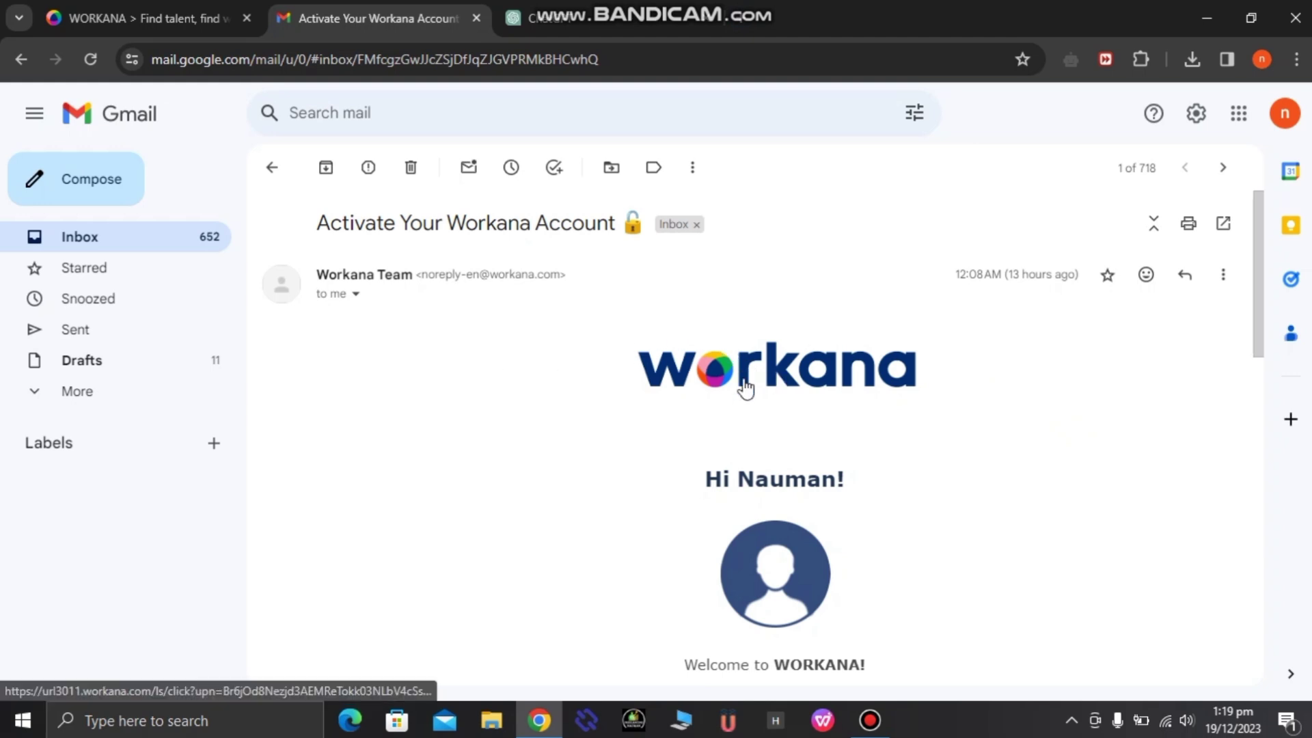
# Switch to Gmail, follow the account activation link in the Workana email, and look over the dashboard.
pyautogui.scroll(-4, 717, 527)
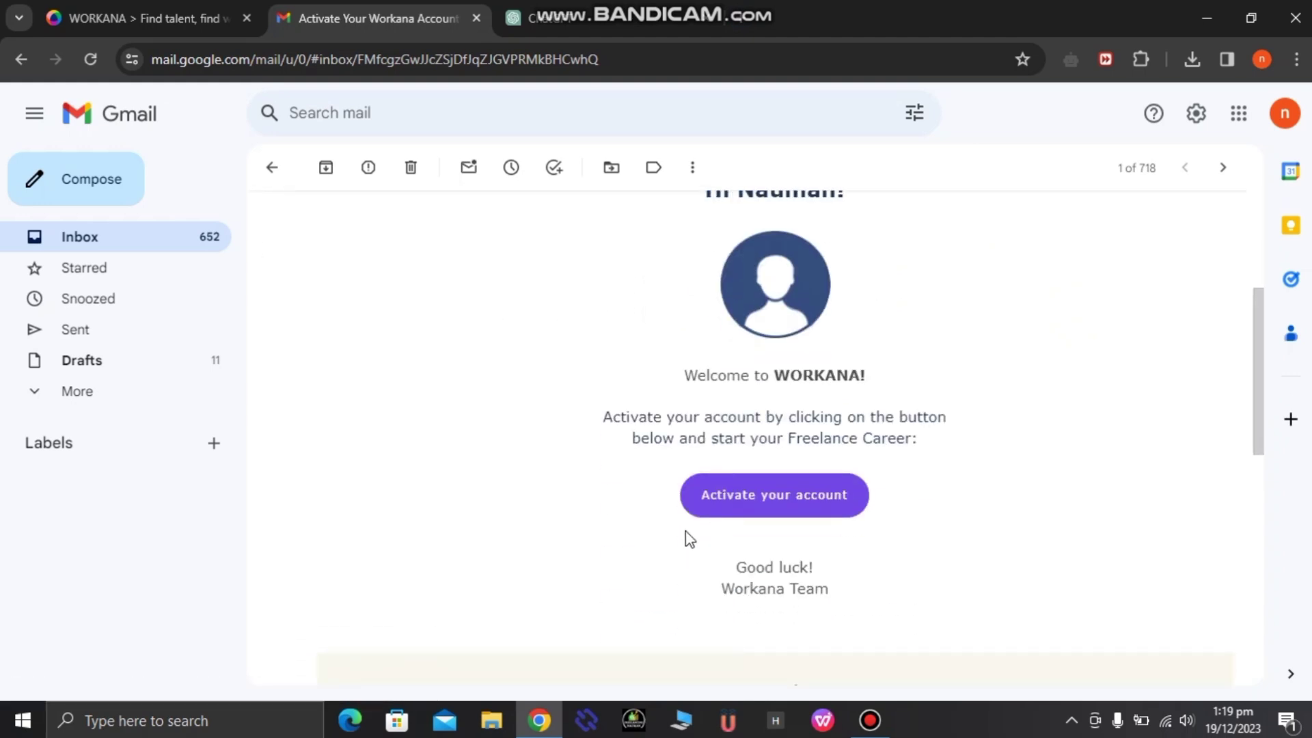
pyautogui.click(778, 509)
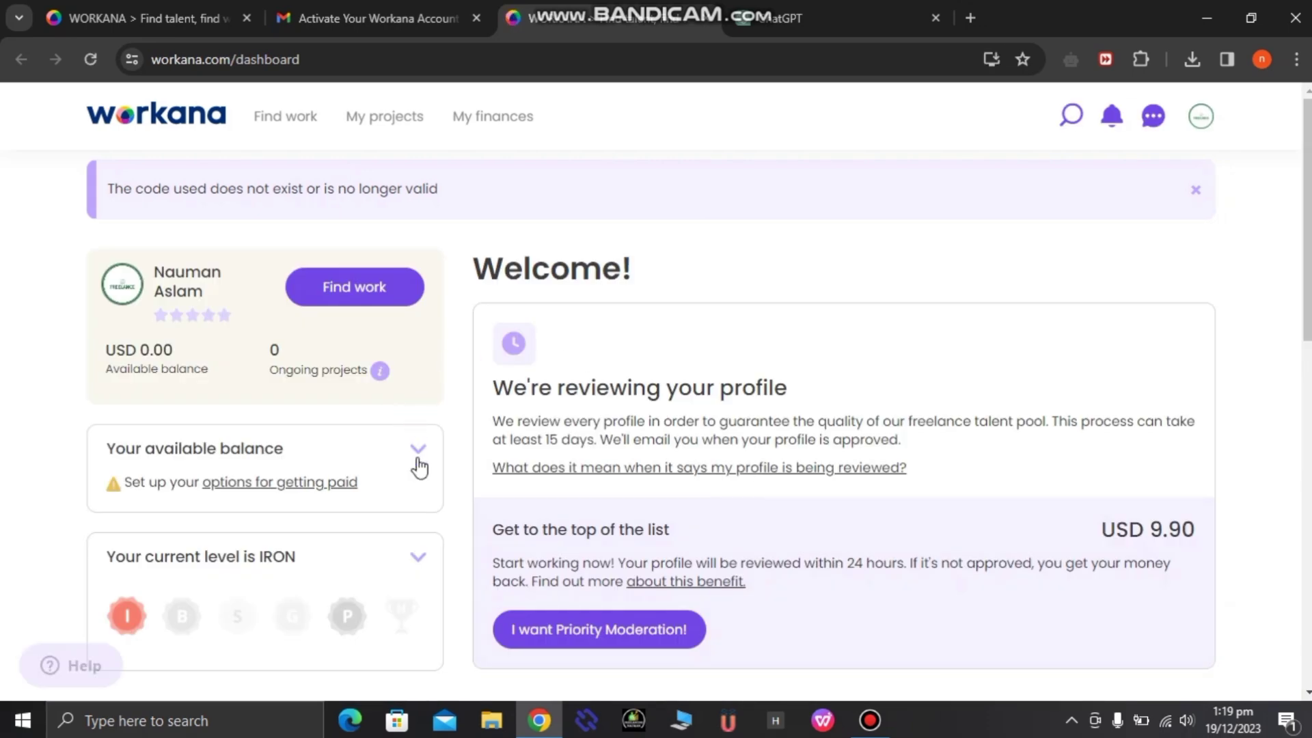
pyautogui.scroll(-4, 408, 503)
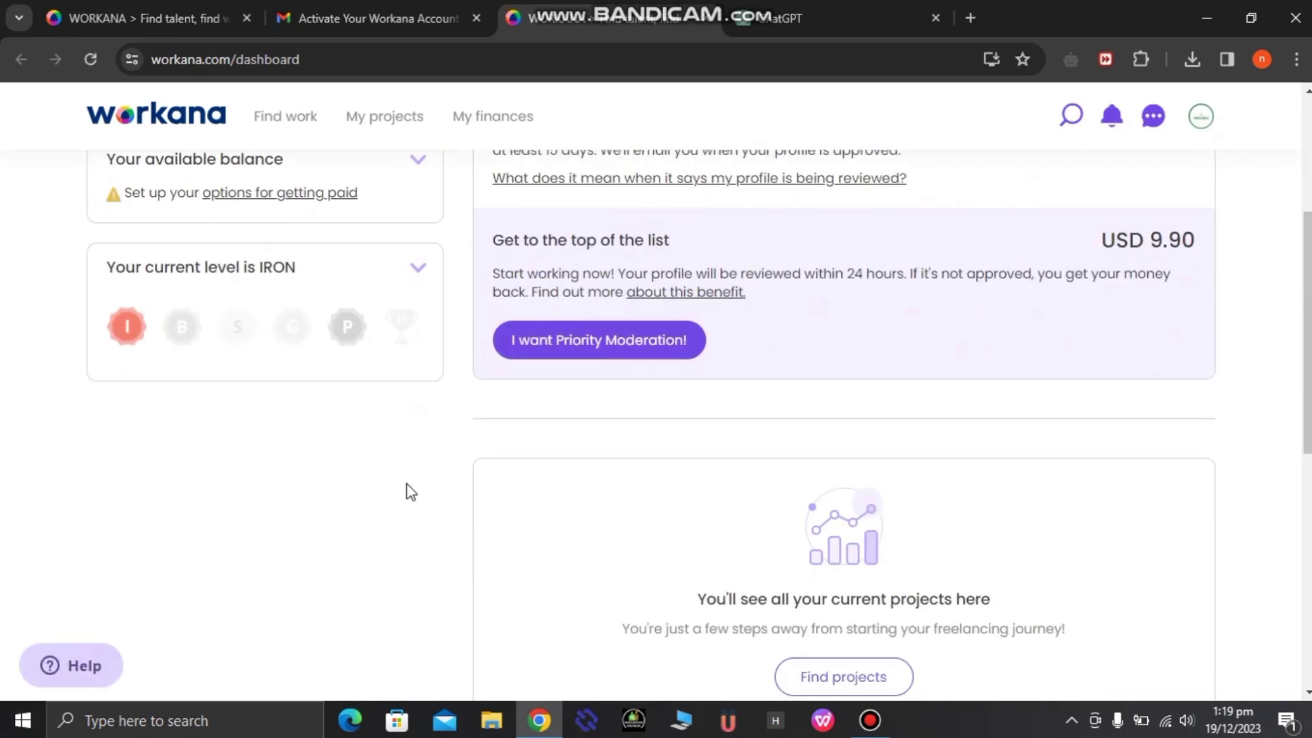
pyautogui.scroll(1, 408, 491)
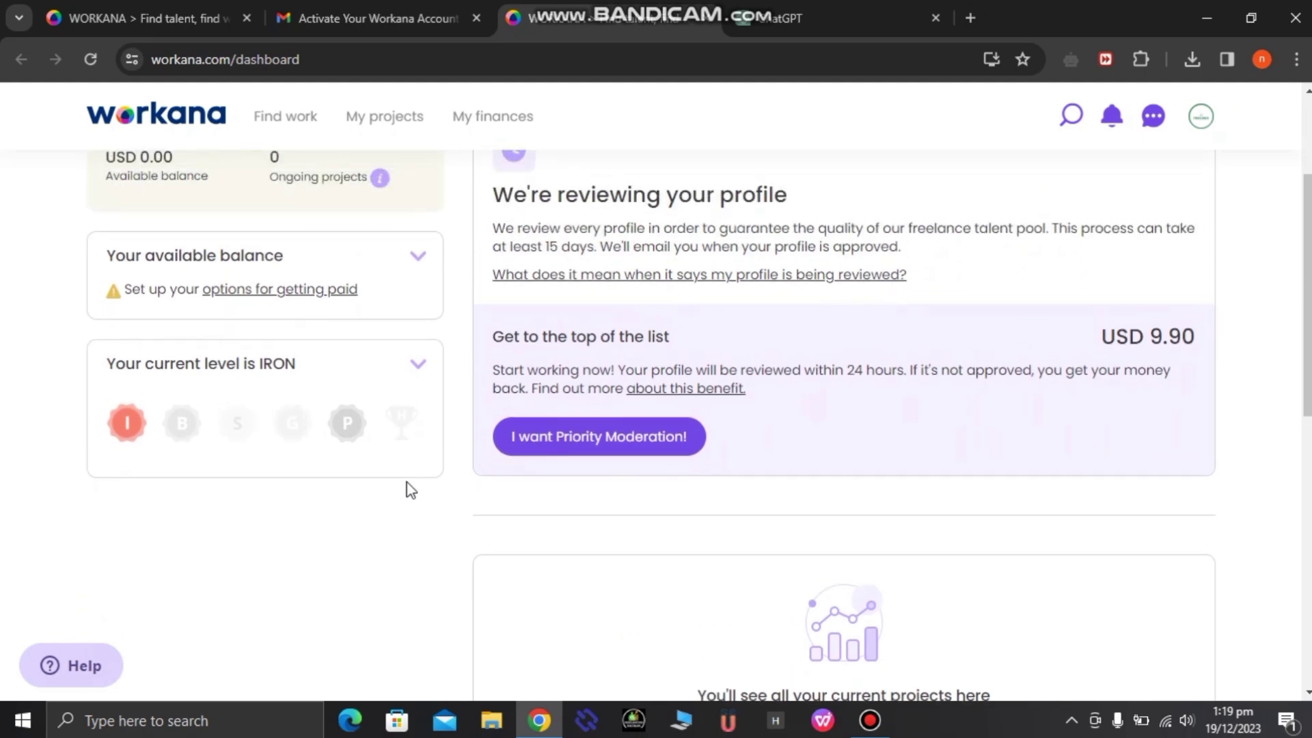
pyautogui.scroll(2, 444, 513)
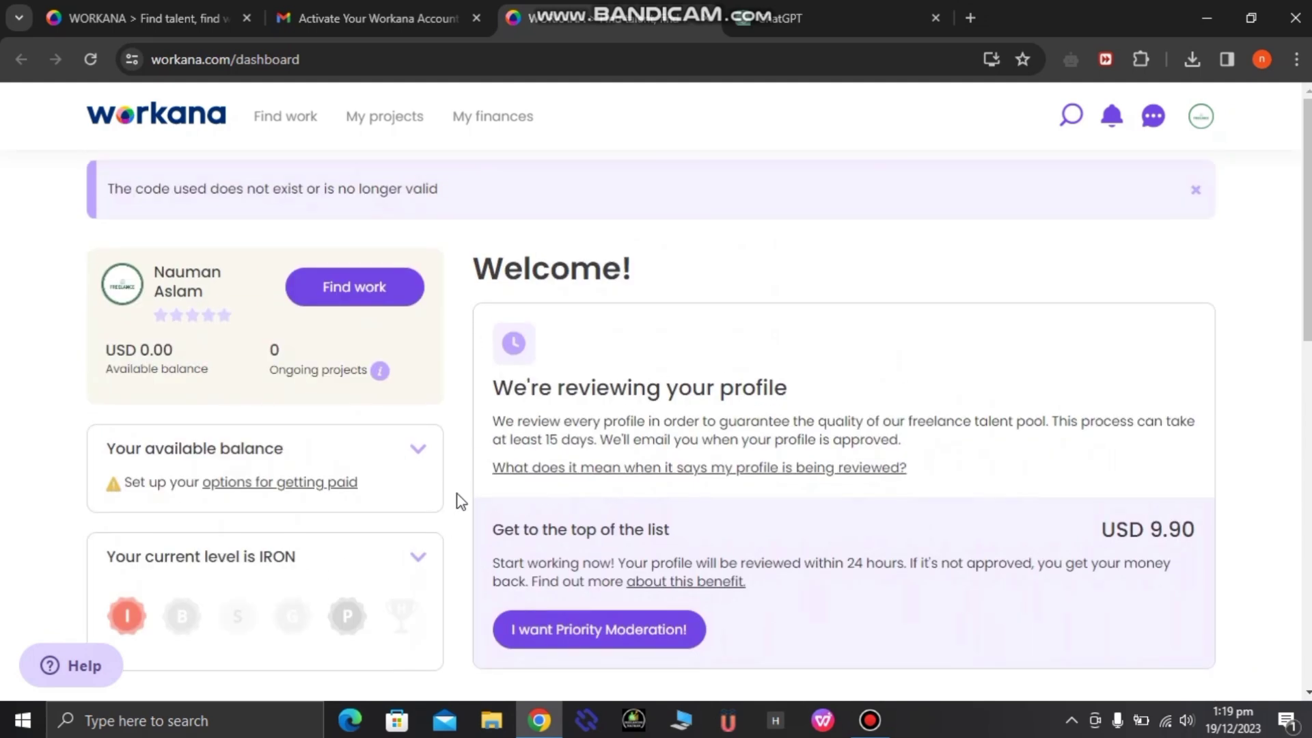
# Open the account's freelancer profile and review its completeness score, skills and featured projects sections.
pyautogui.click(1202, 118)
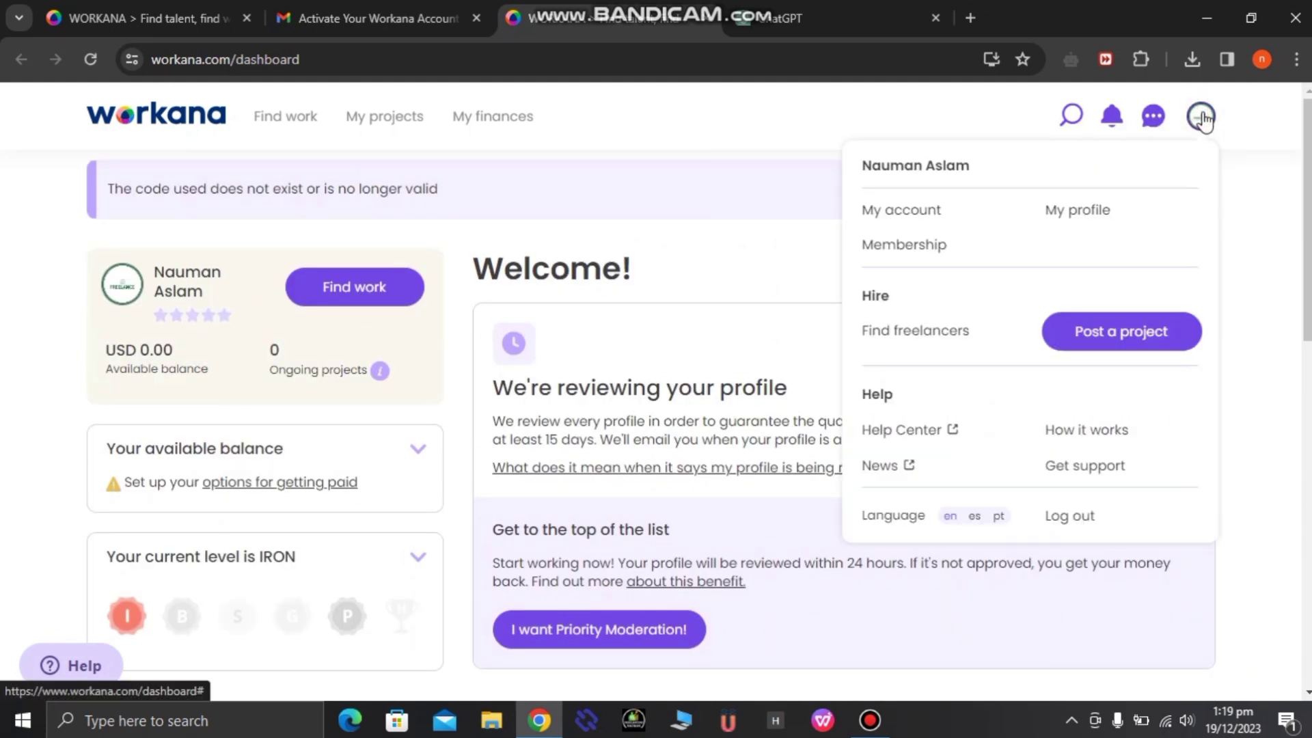
pyautogui.click(1071, 218)
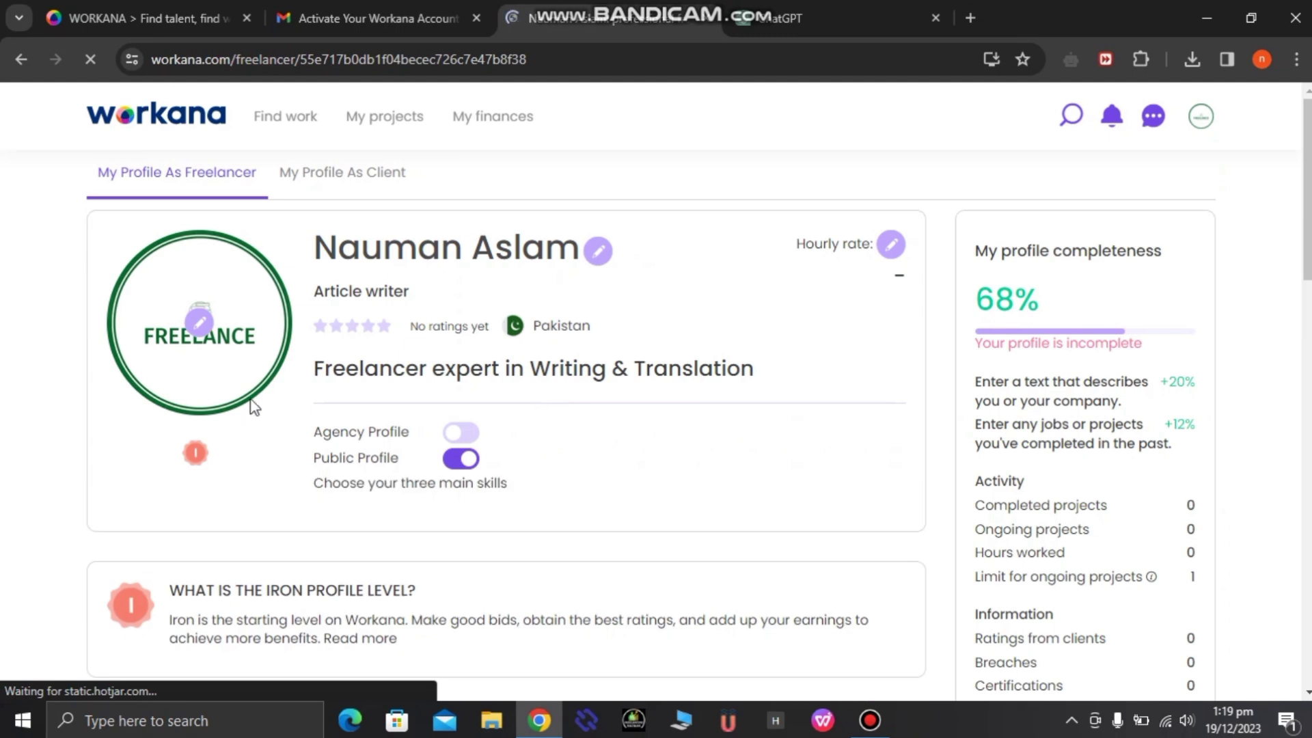
pyautogui.click(1060, 305)
pyautogui.moveTo(1046, 313); pyautogui.dragTo(960, 316)
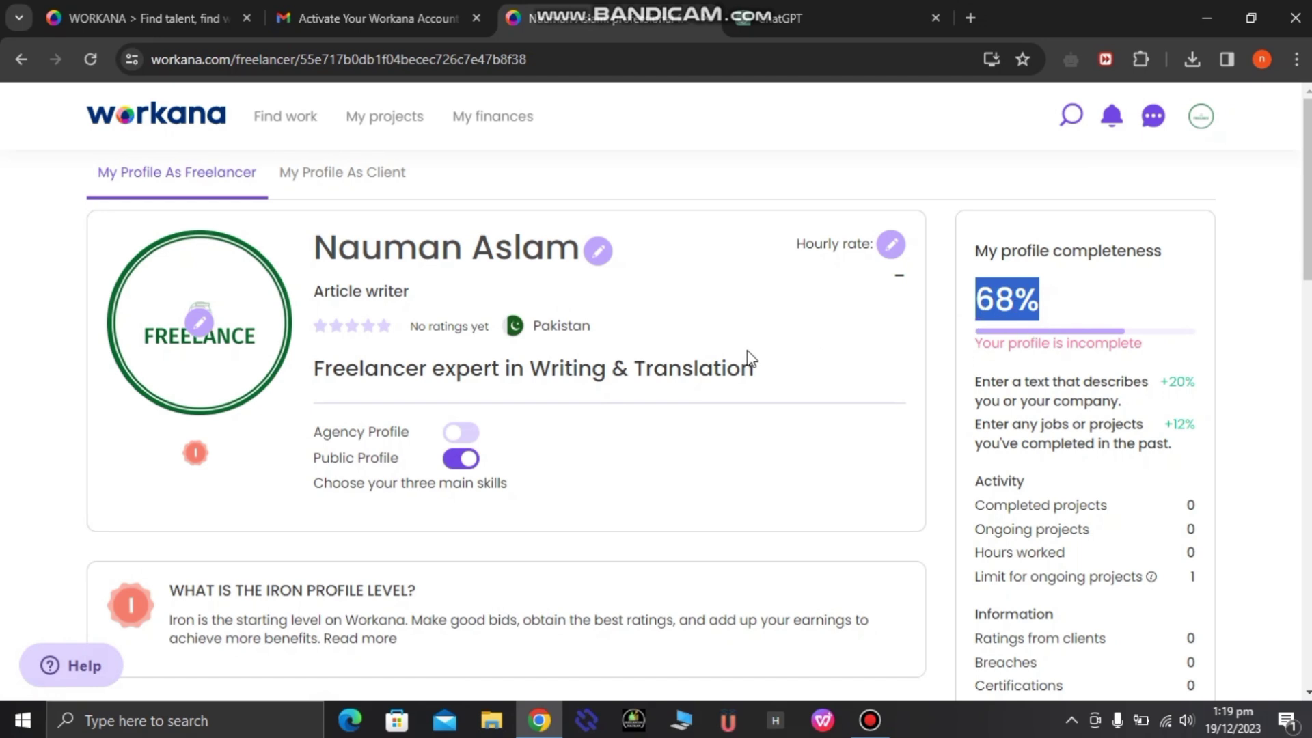
pyautogui.scroll(-4, 369, 506)
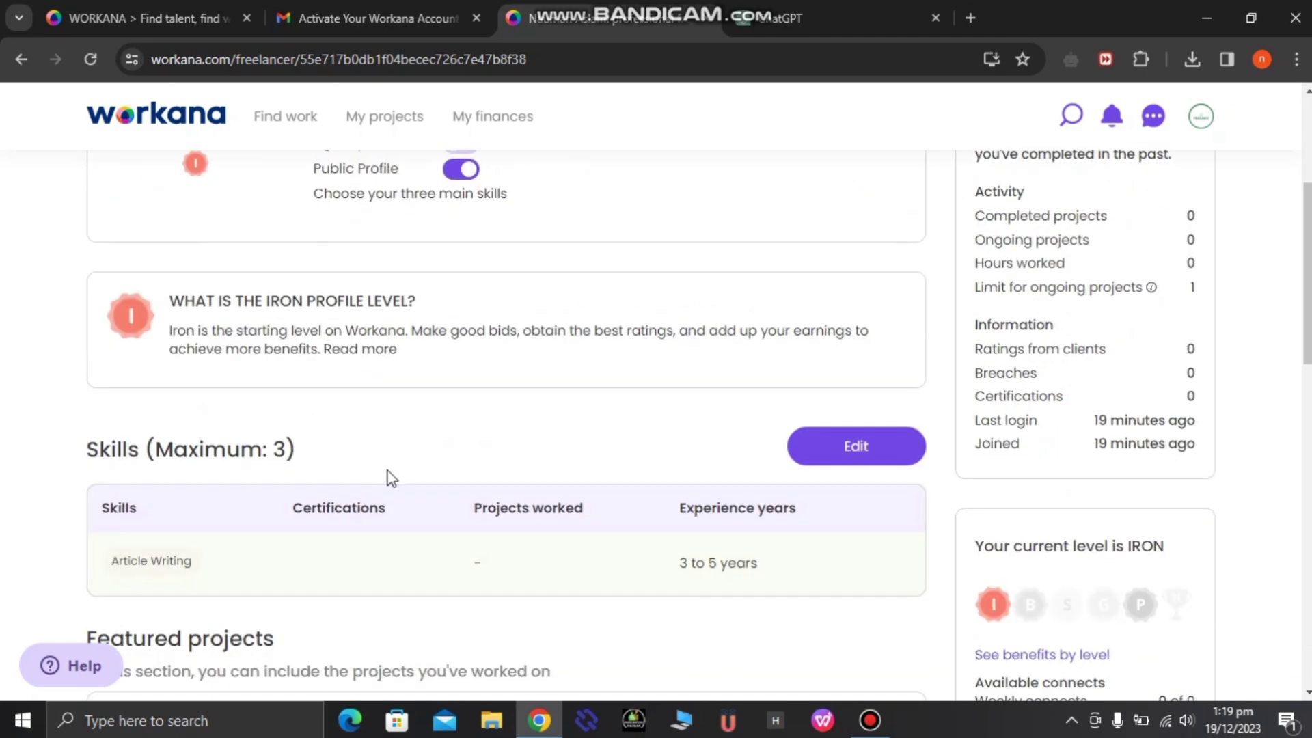
pyautogui.scroll(-4, 381, 478)
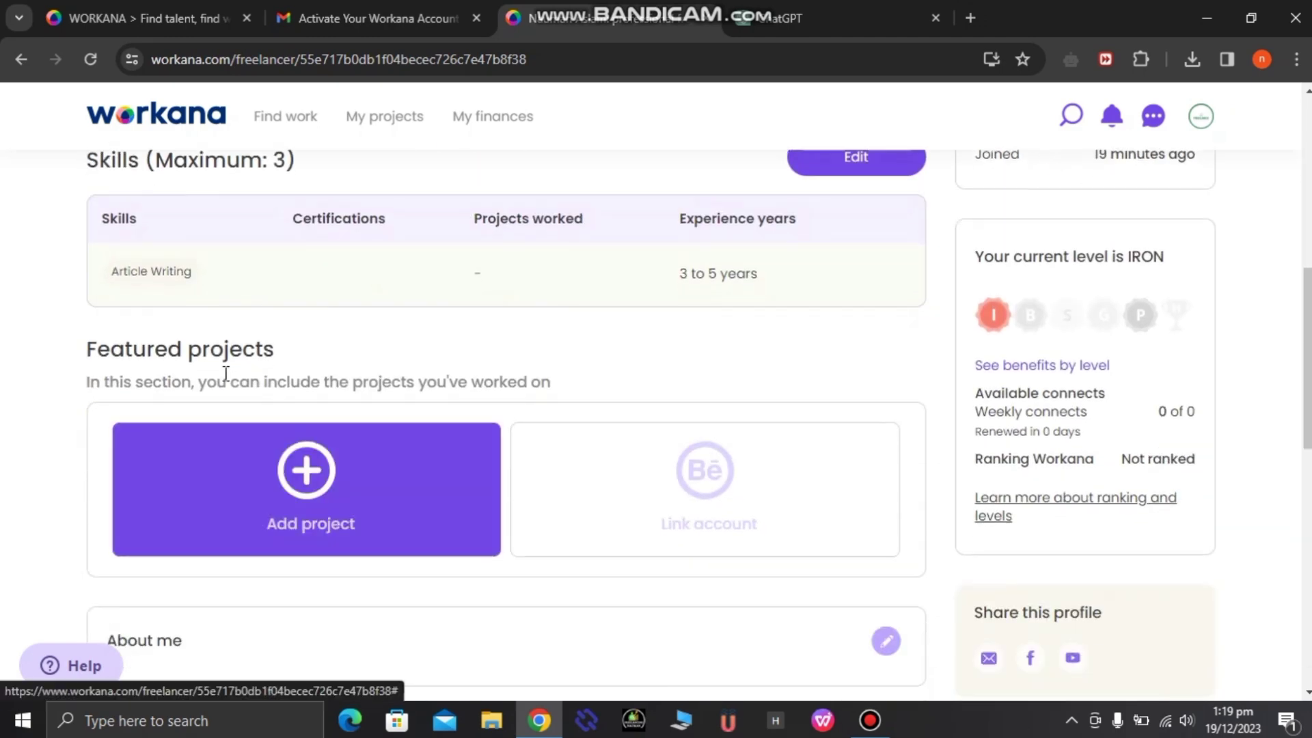
pyautogui.scroll(1, 382, 335)
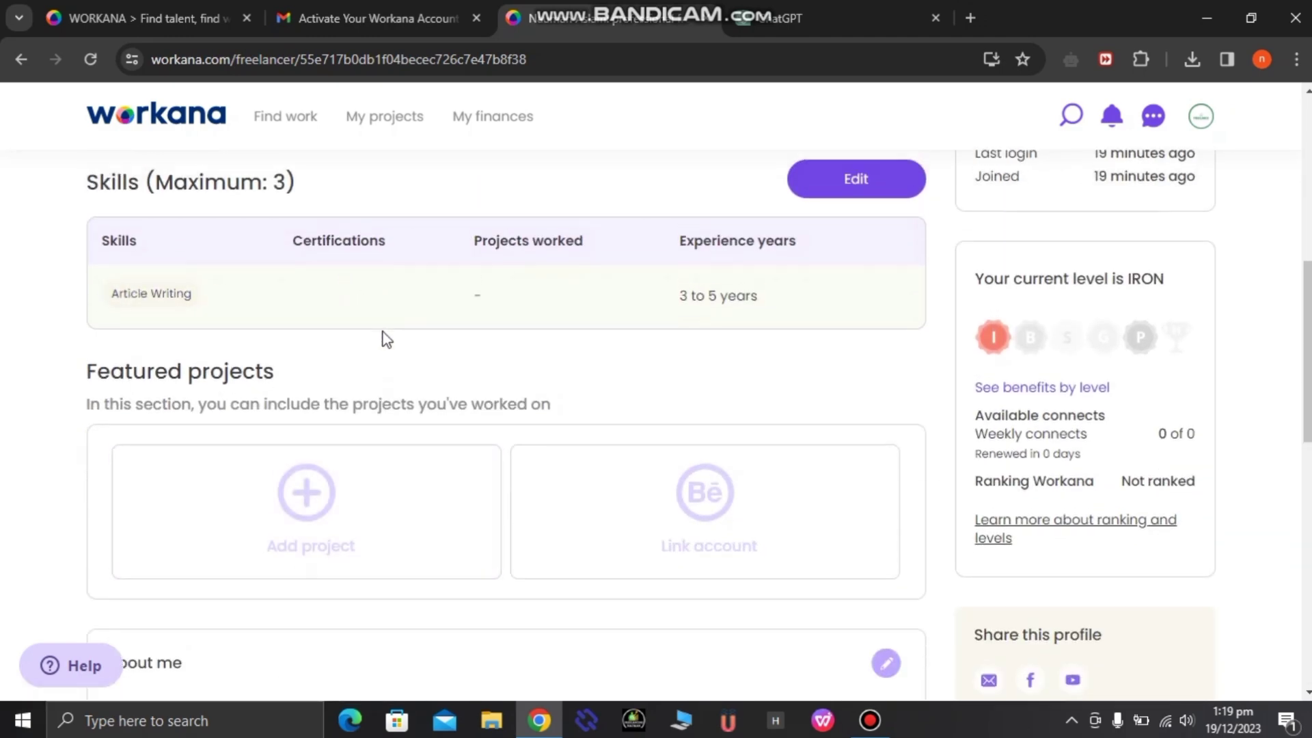
pyautogui.scroll(1, 386, 340)
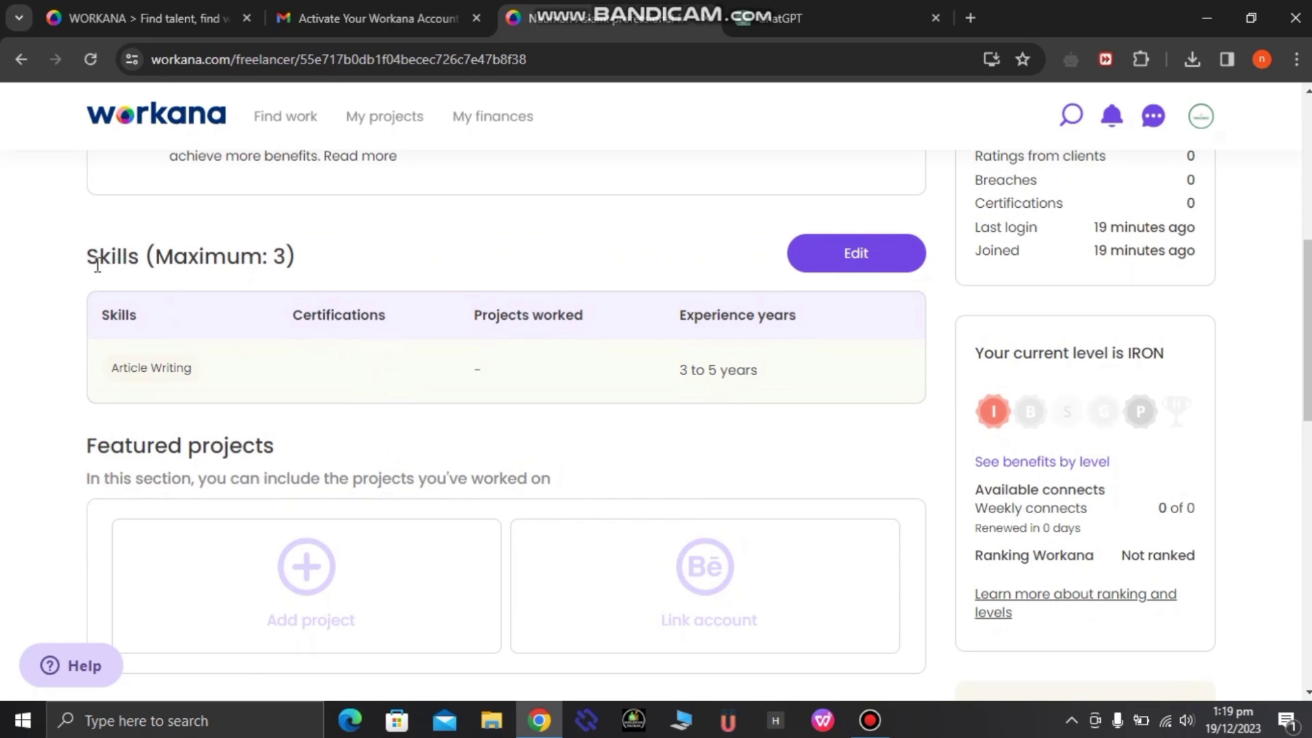
# Add Copywriting with 1 year of experience to the profile's skills and save the skills section.
pyautogui.click(859, 265)
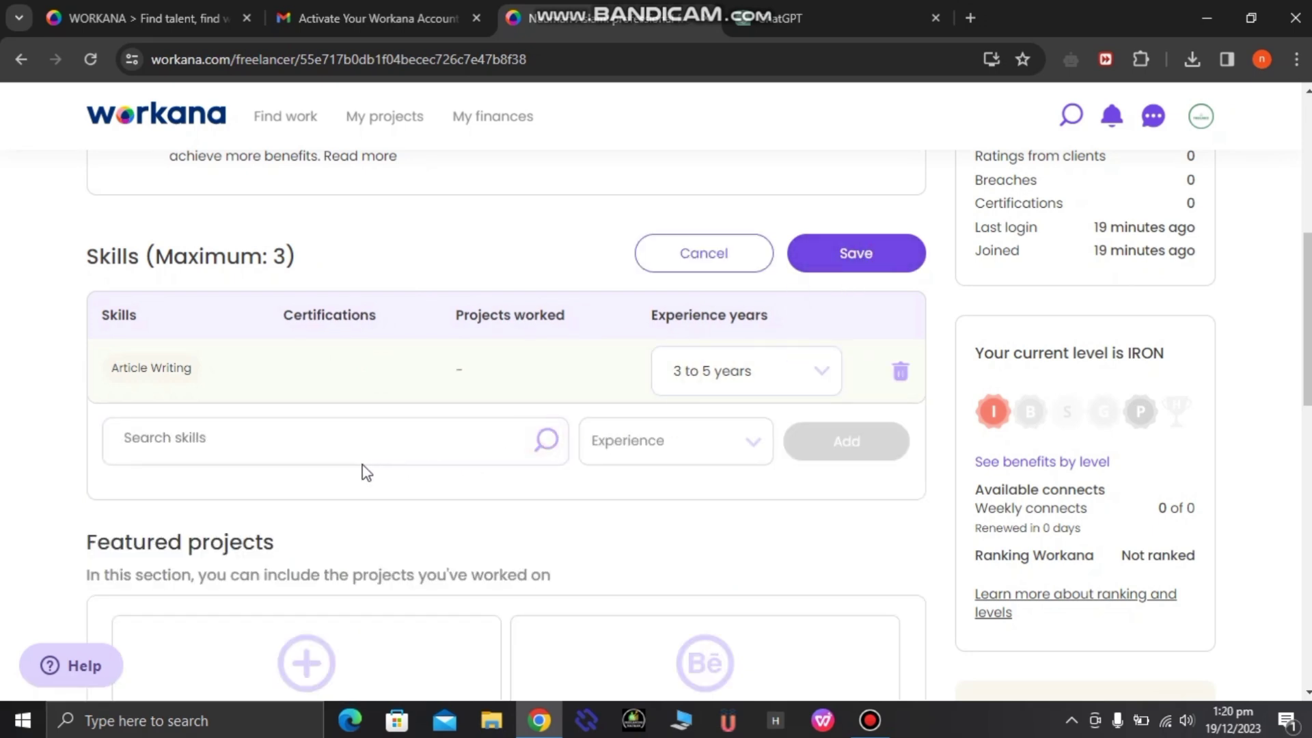
pyautogui.click(287, 442)
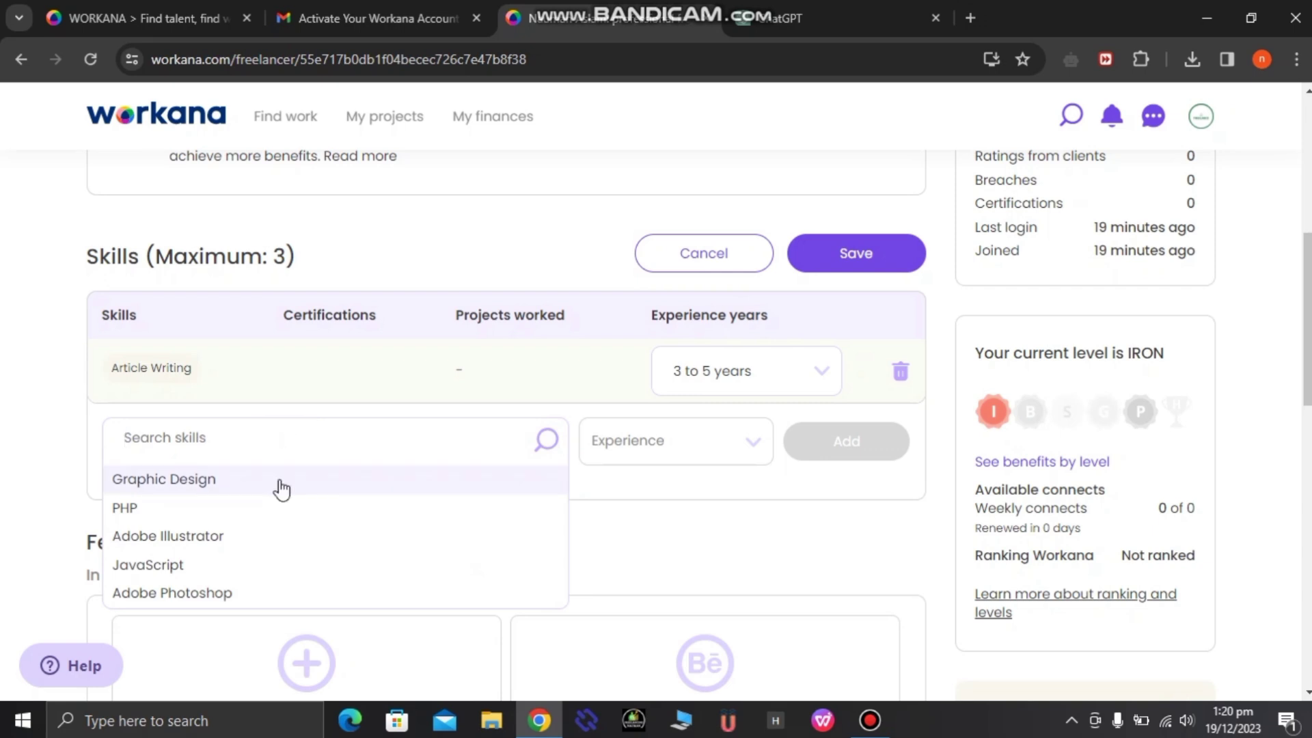
pyautogui.scroll(-1, 293, 519)
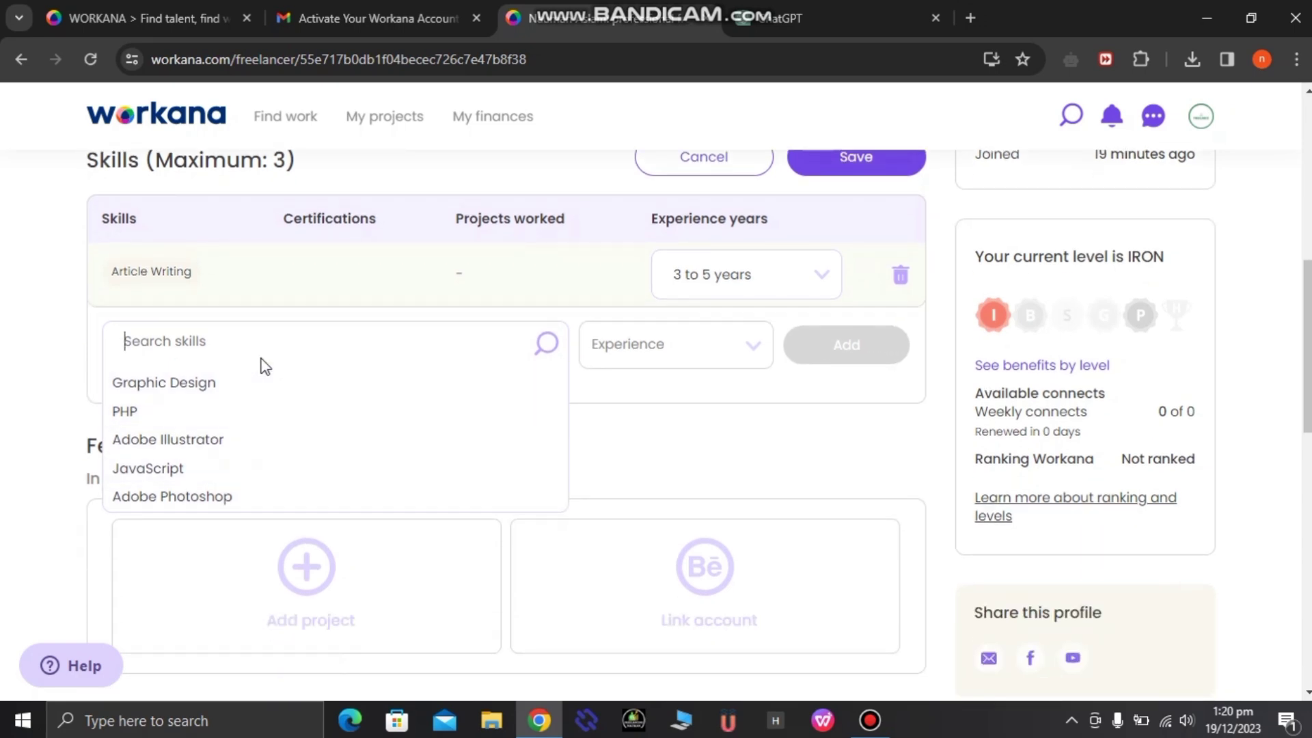
pyautogui.write('w')
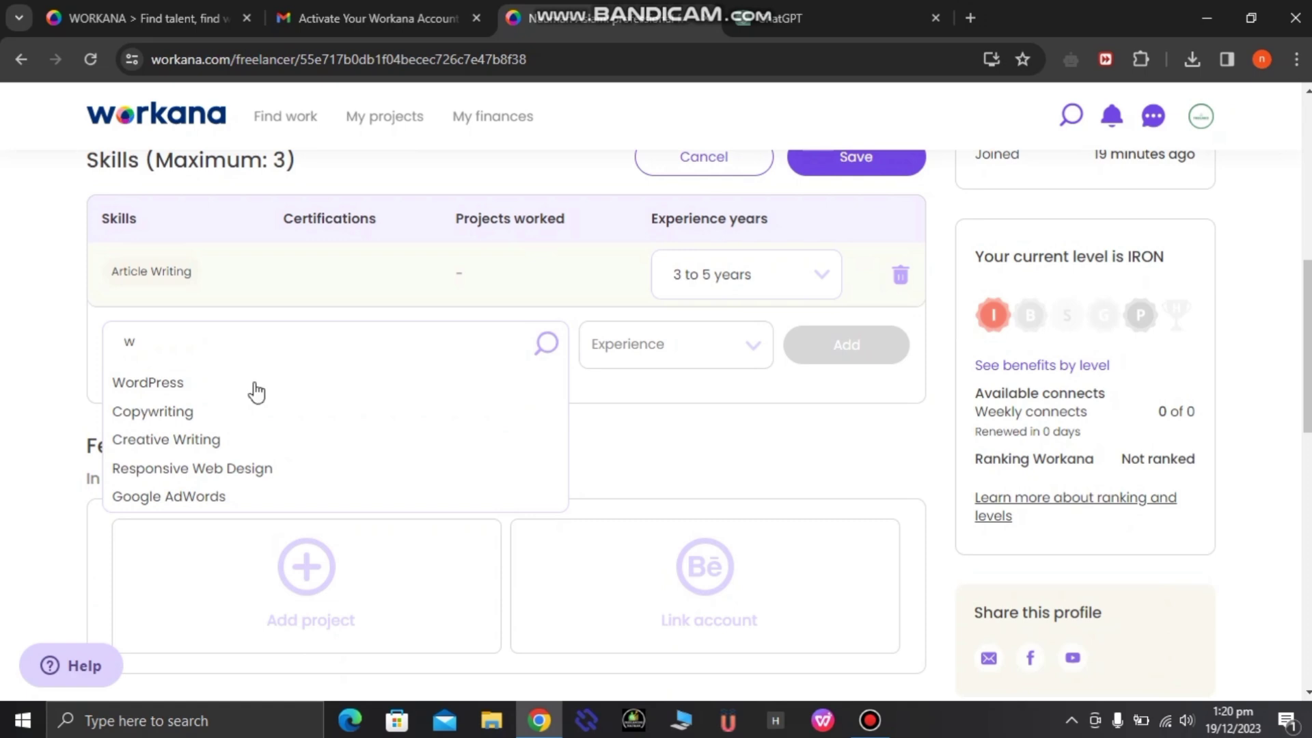
pyautogui.click(228, 412)
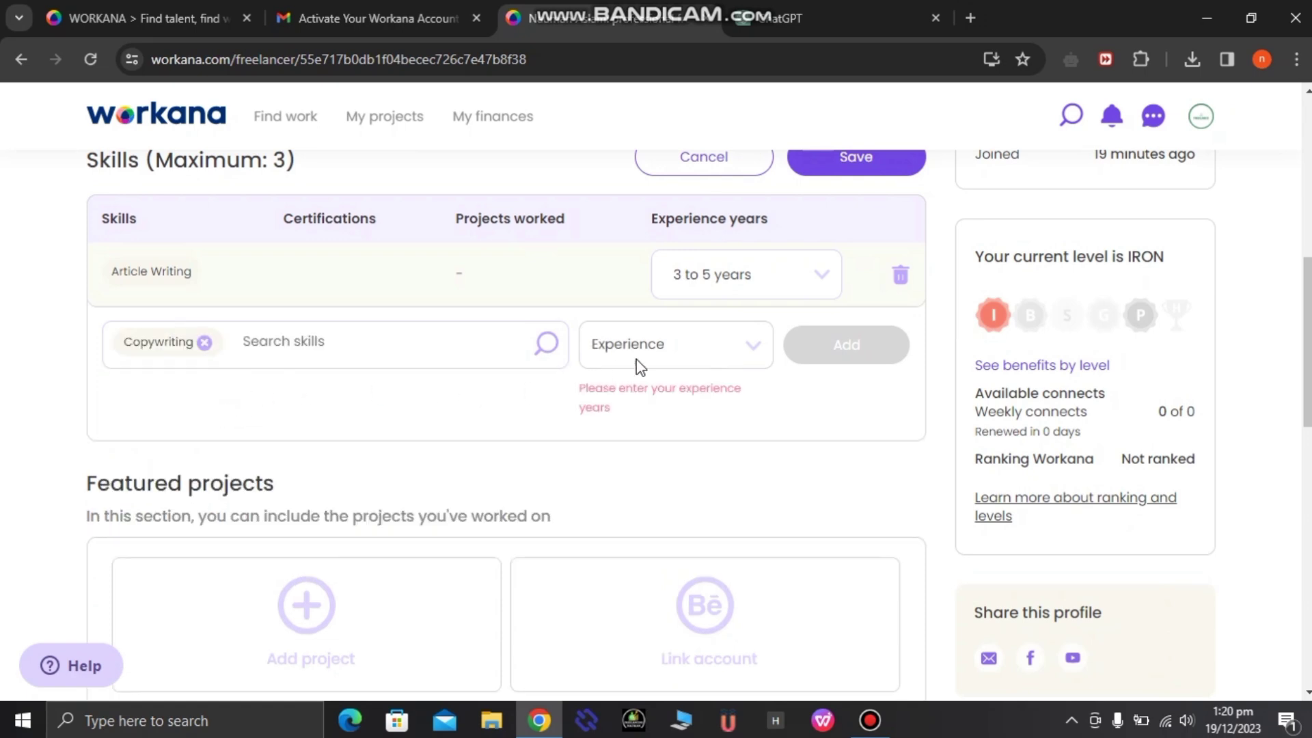
pyautogui.click(757, 349)
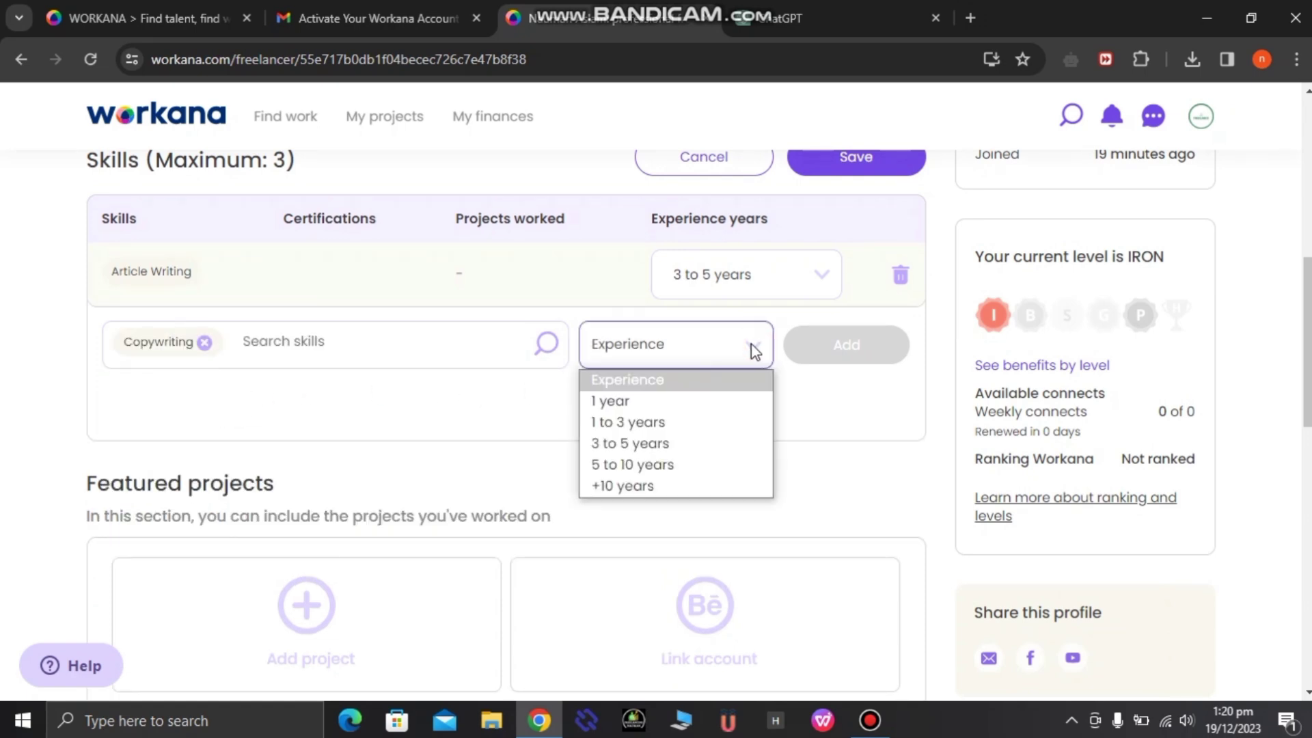
pyautogui.click(637, 401)
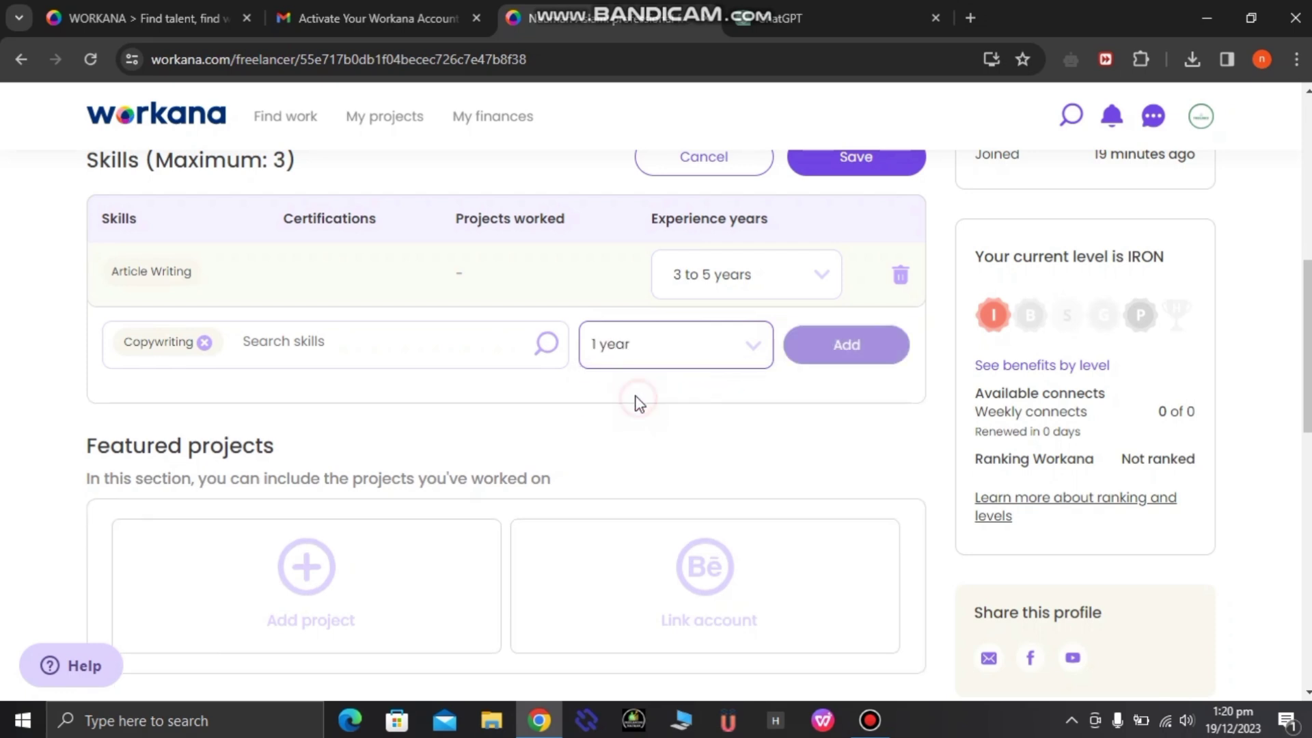
pyautogui.click(837, 345)
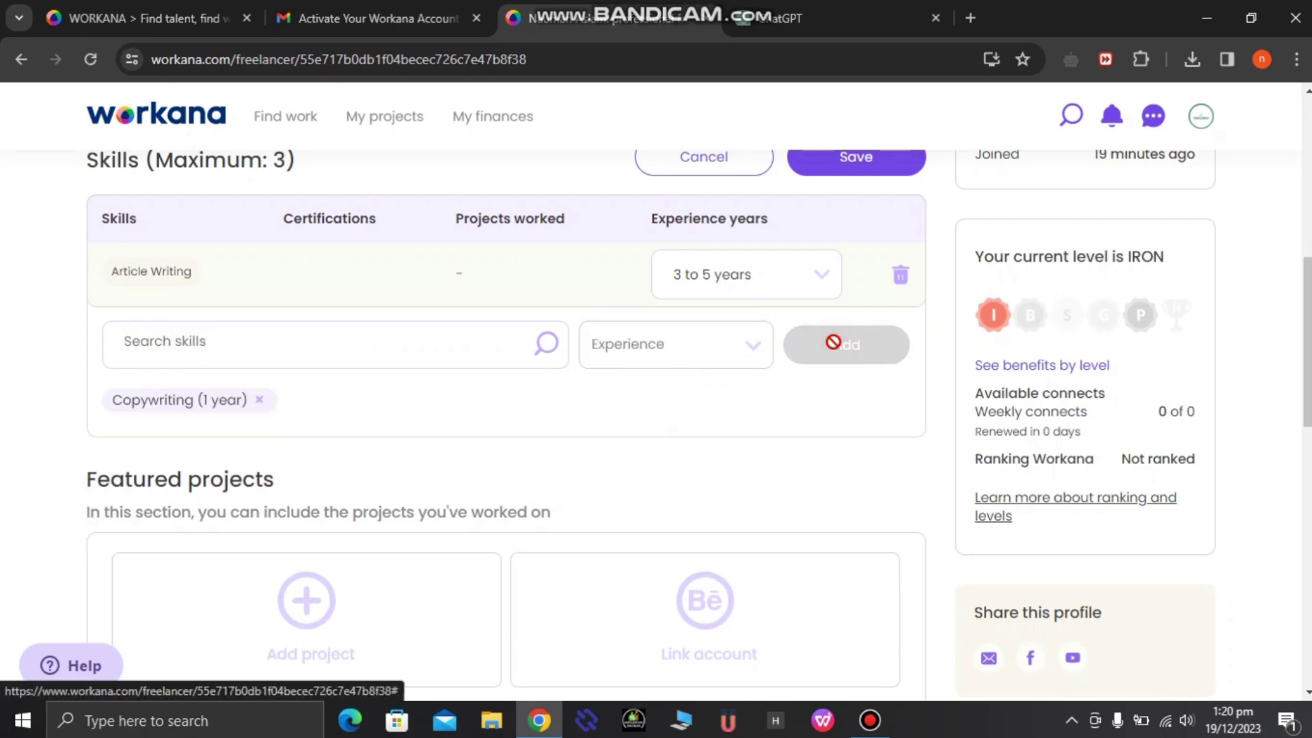
pyautogui.scroll(3, 464, 434)
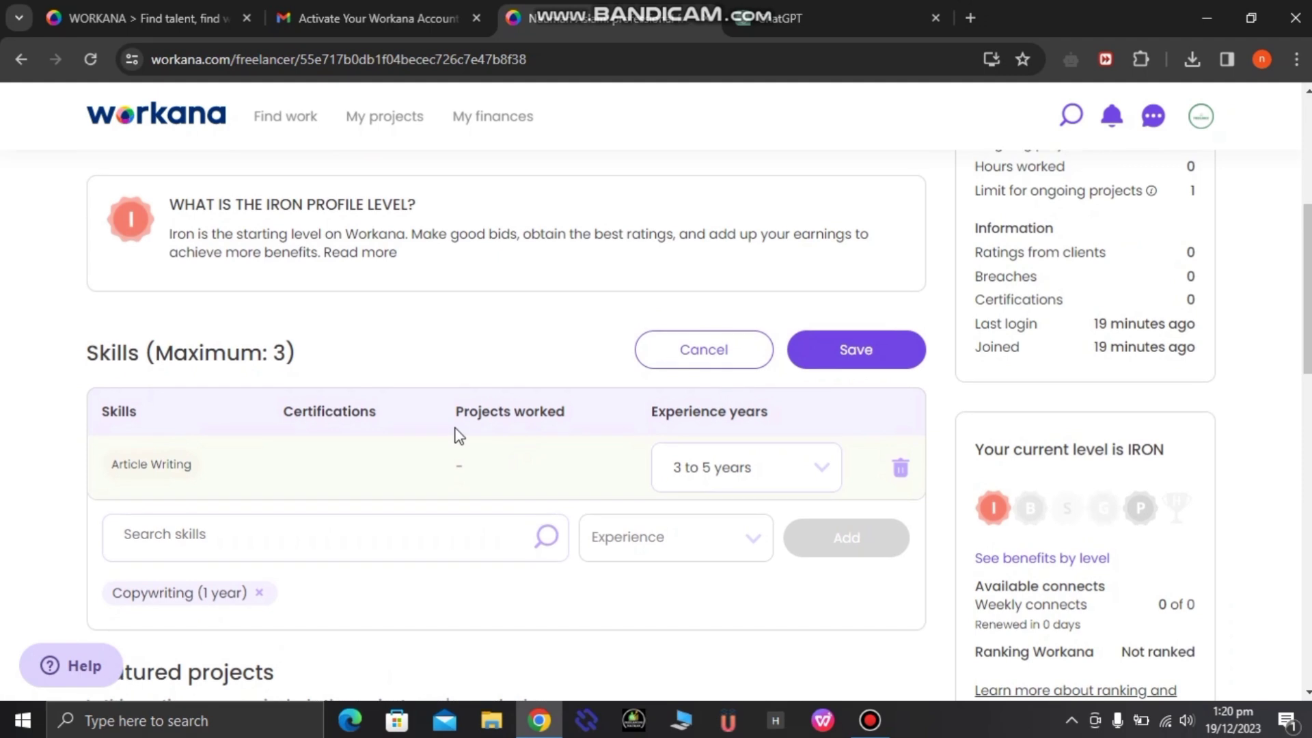
pyautogui.scroll(-3, 492, 486)
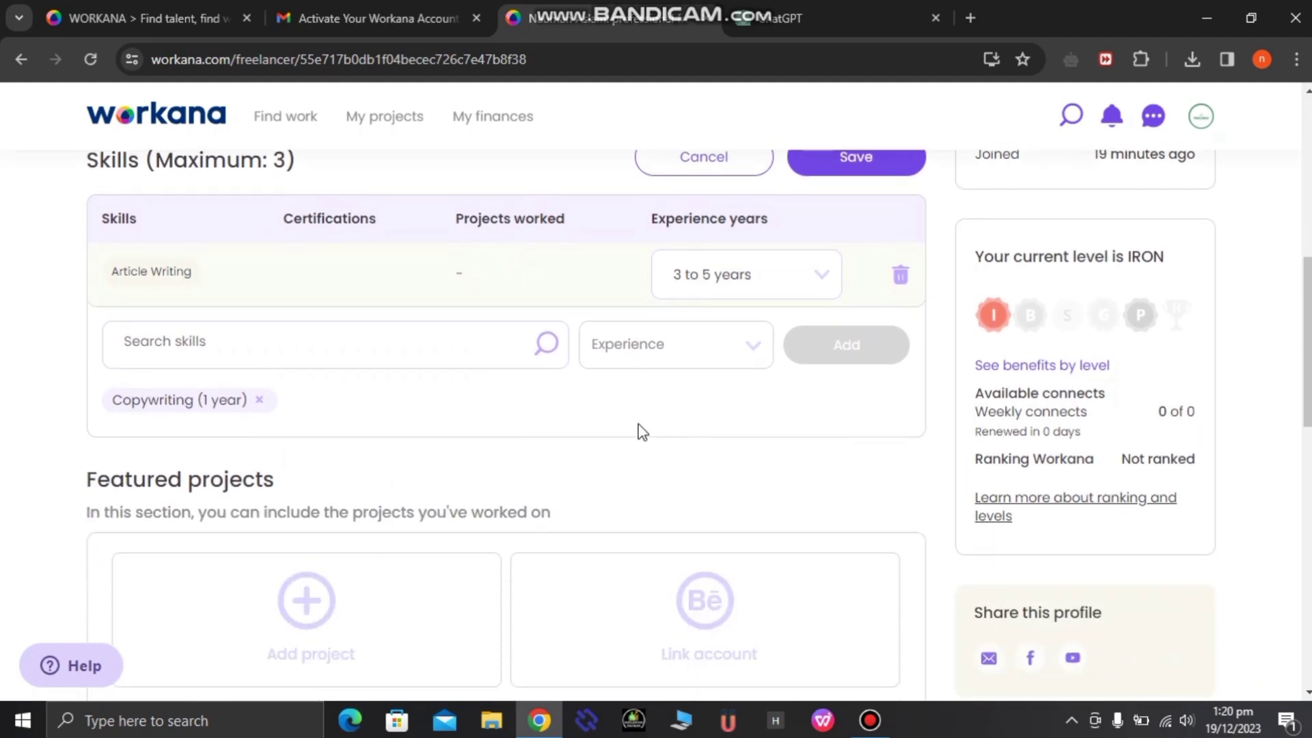
pyautogui.scroll(1, 639, 434)
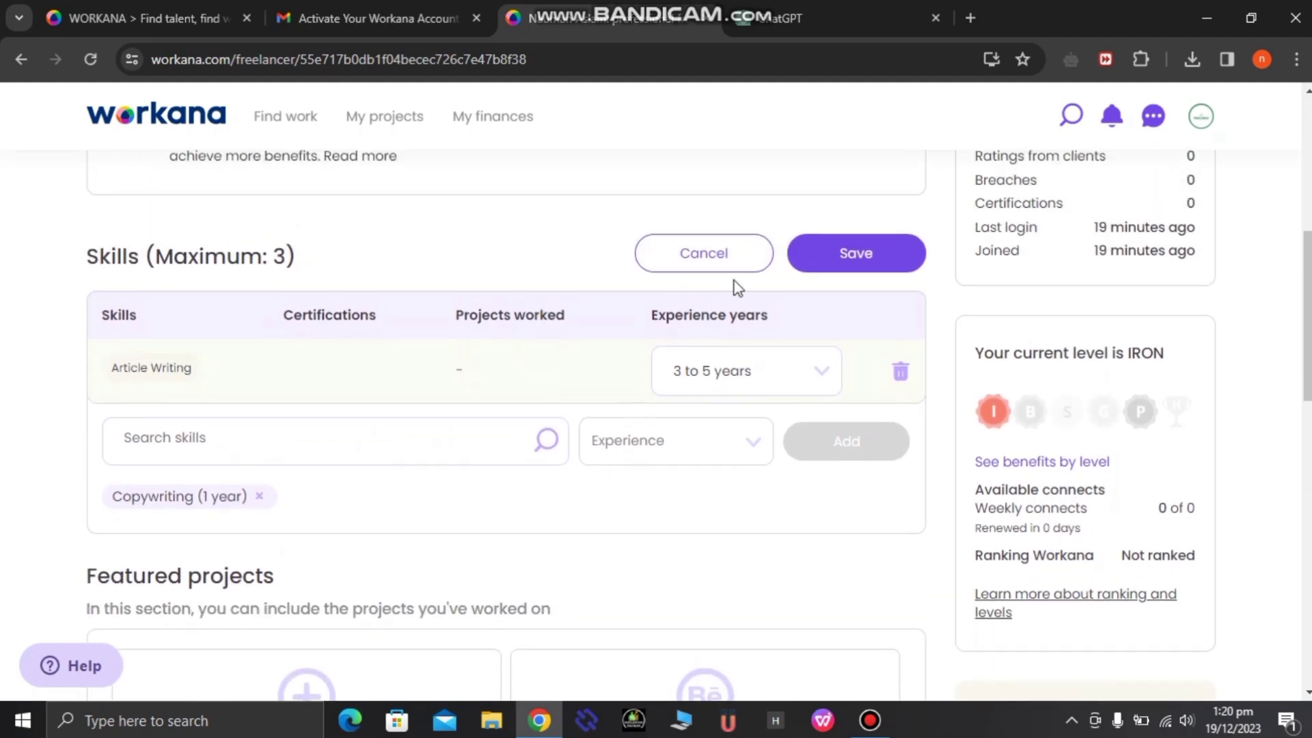
pyautogui.click(863, 255)
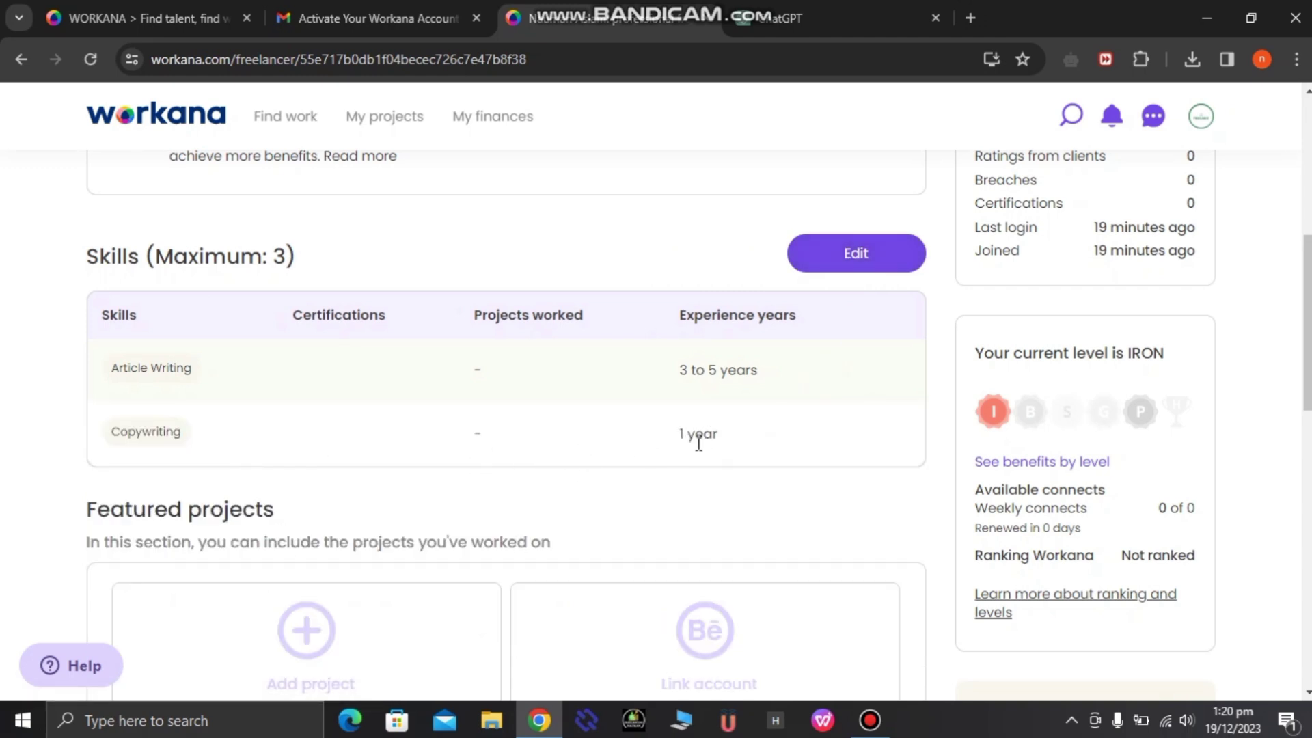
# Add Creative Writing with 1 to 3 years of experience as the third profile skill and save.
pyautogui.click(808, 255)
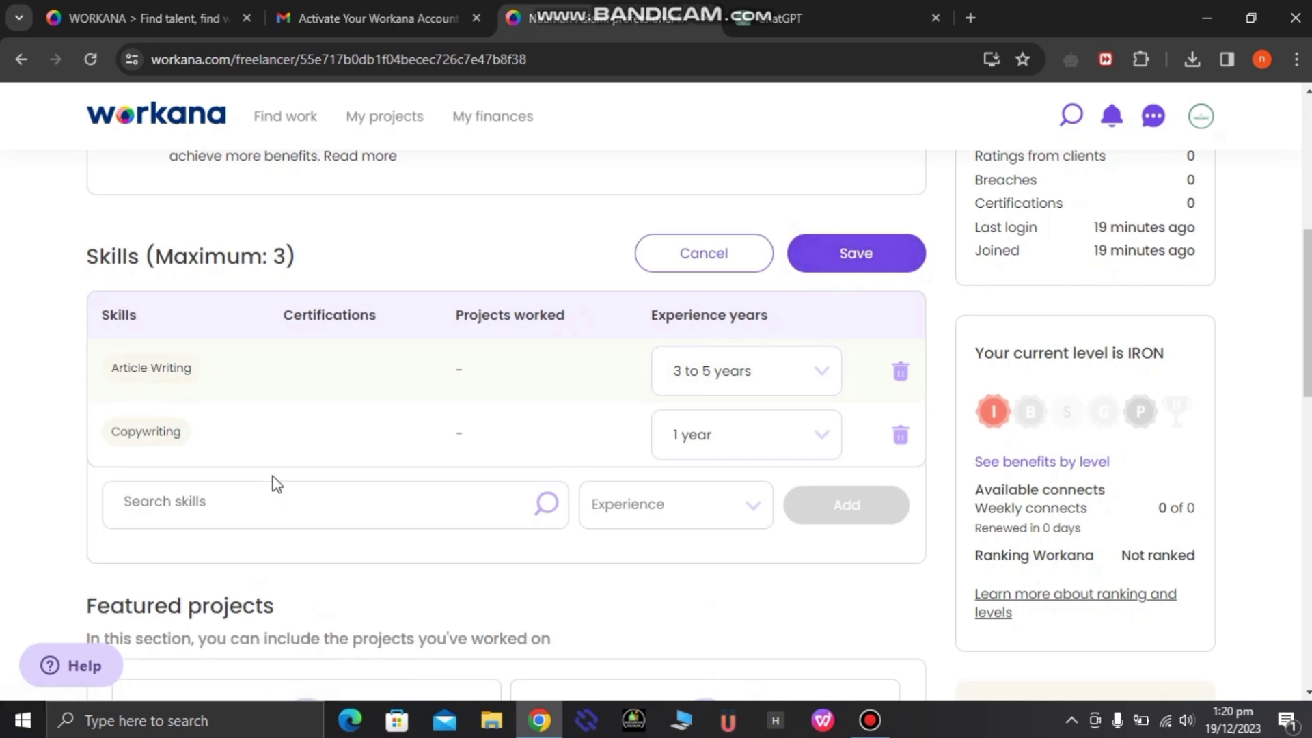
pyautogui.click(290, 514)
pyautogui.write('wr')
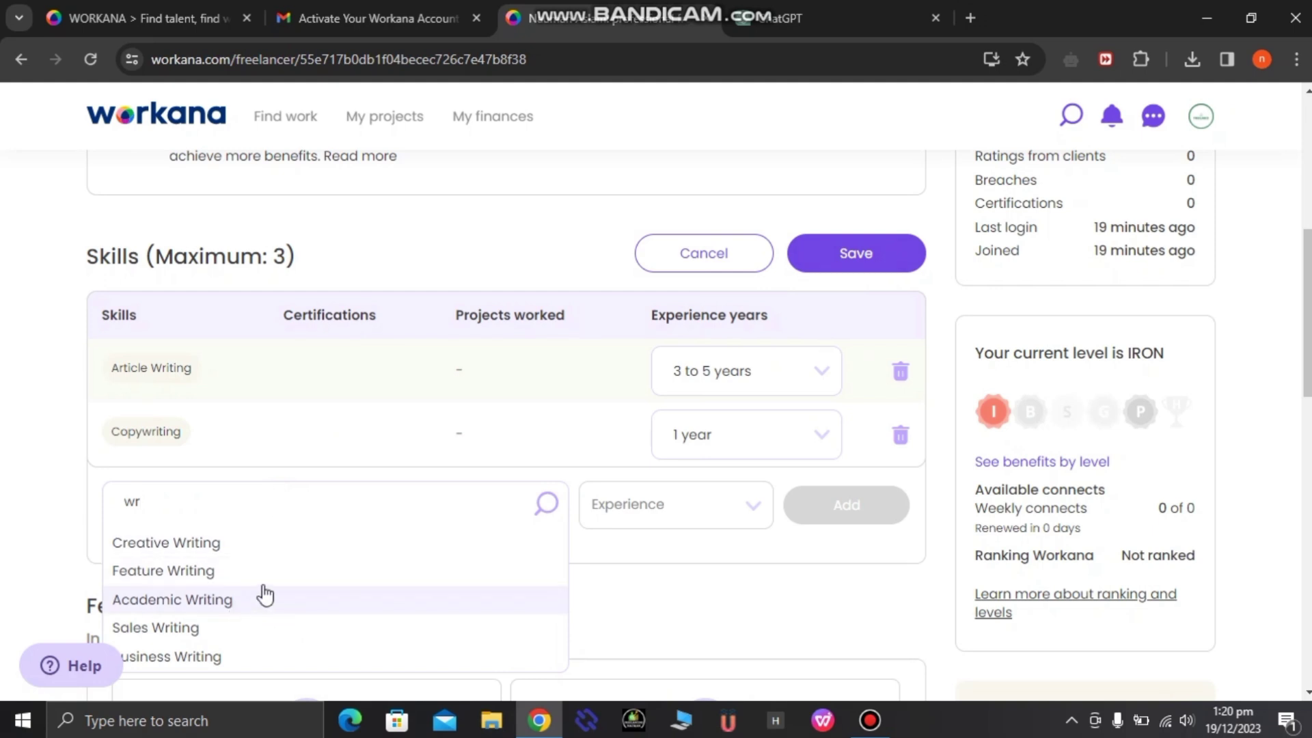
pyautogui.scroll(-1, 234, 497)
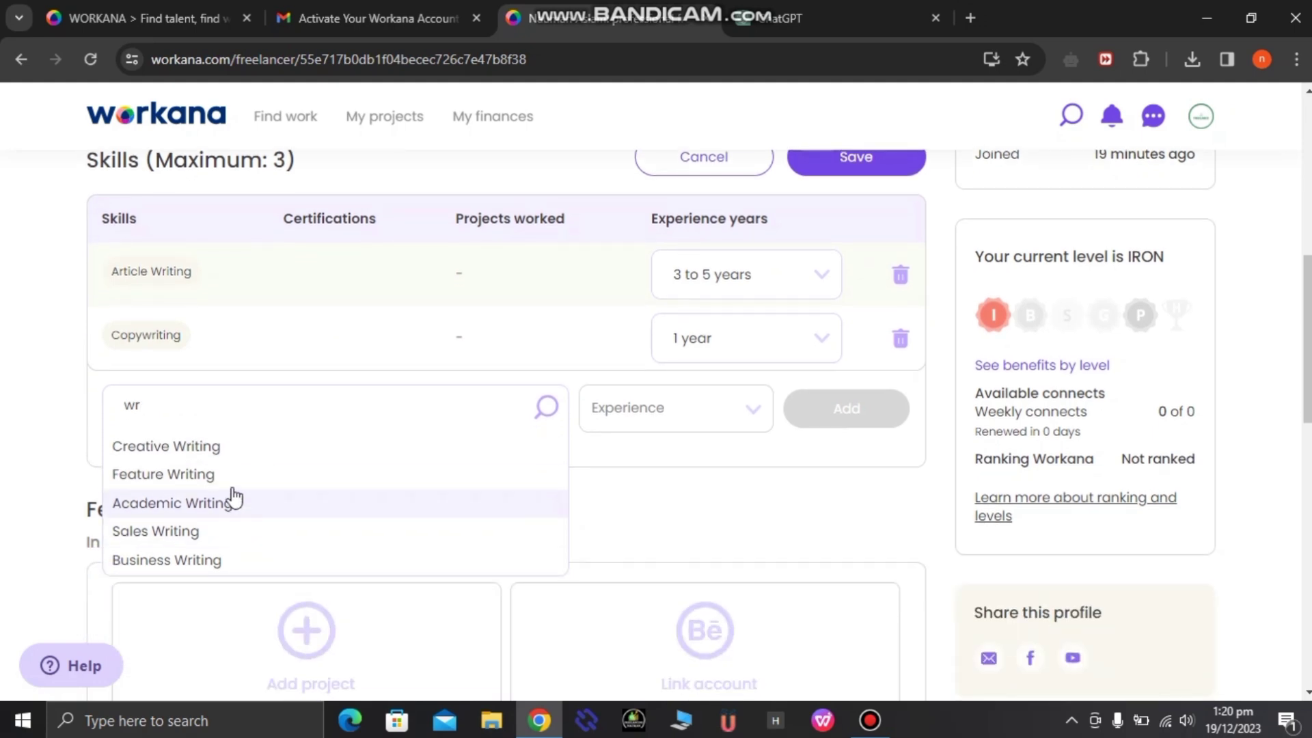
pyautogui.click(213, 447)
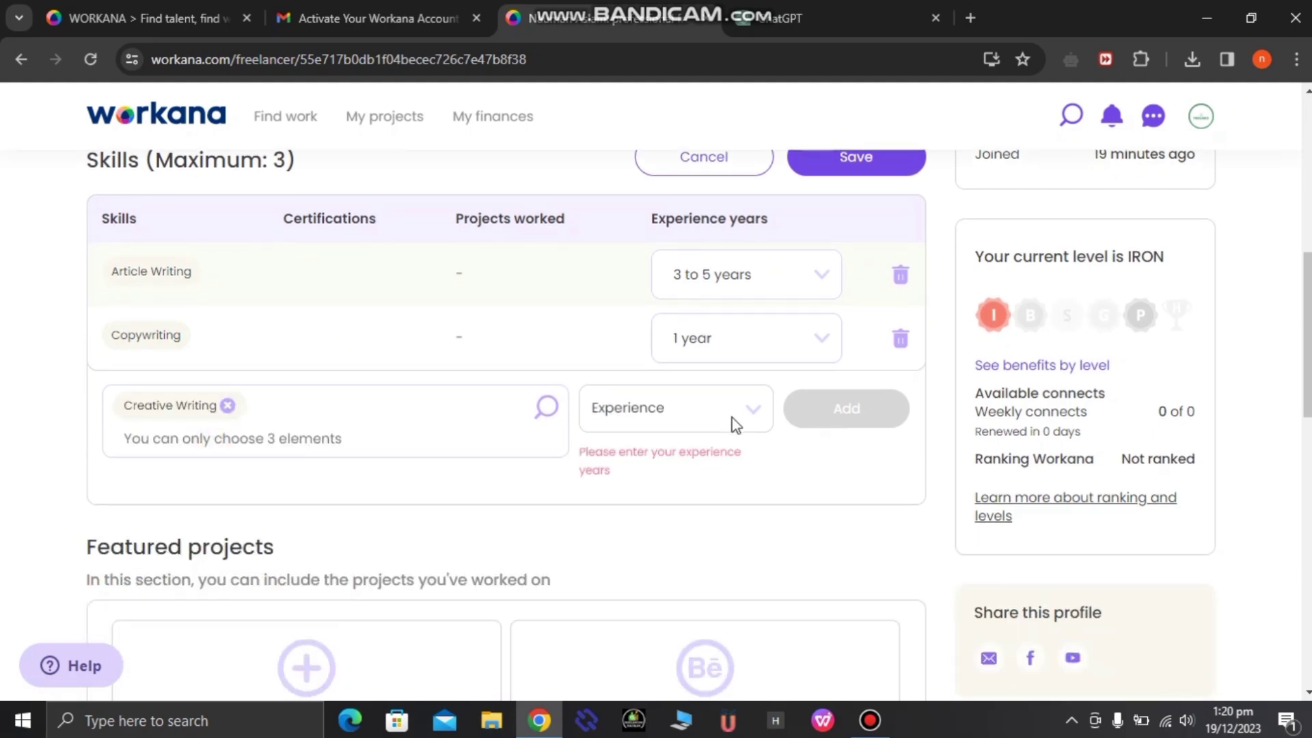
pyautogui.click(752, 413)
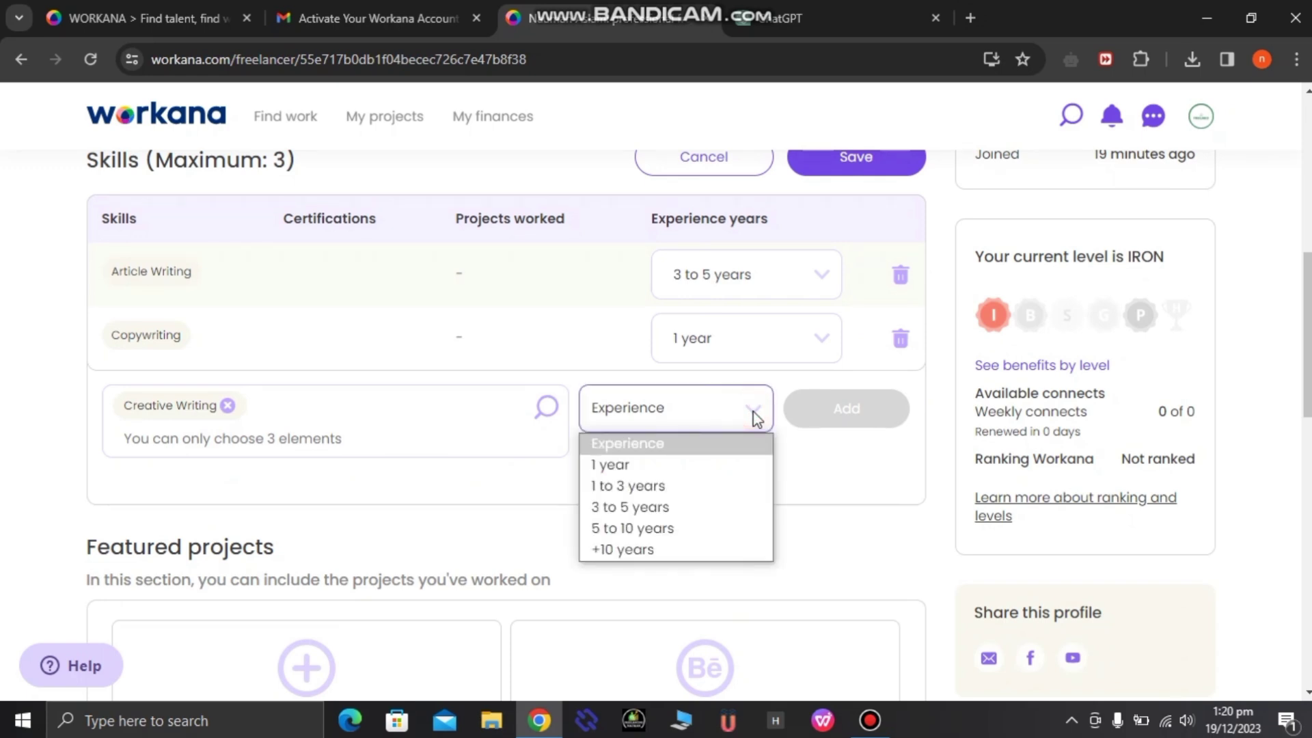
pyautogui.click(683, 487)
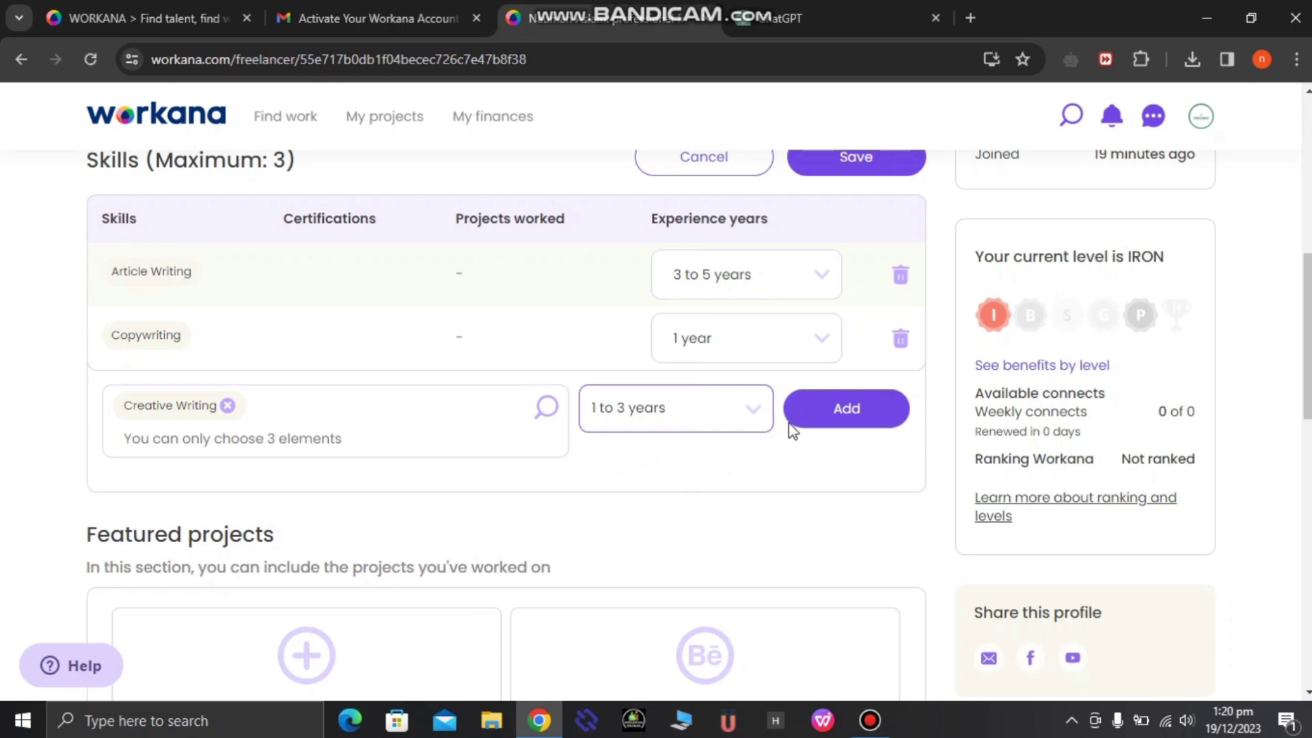
pyautogui.click(834, 432)
pyautogui.scroll(3, 829, 444)
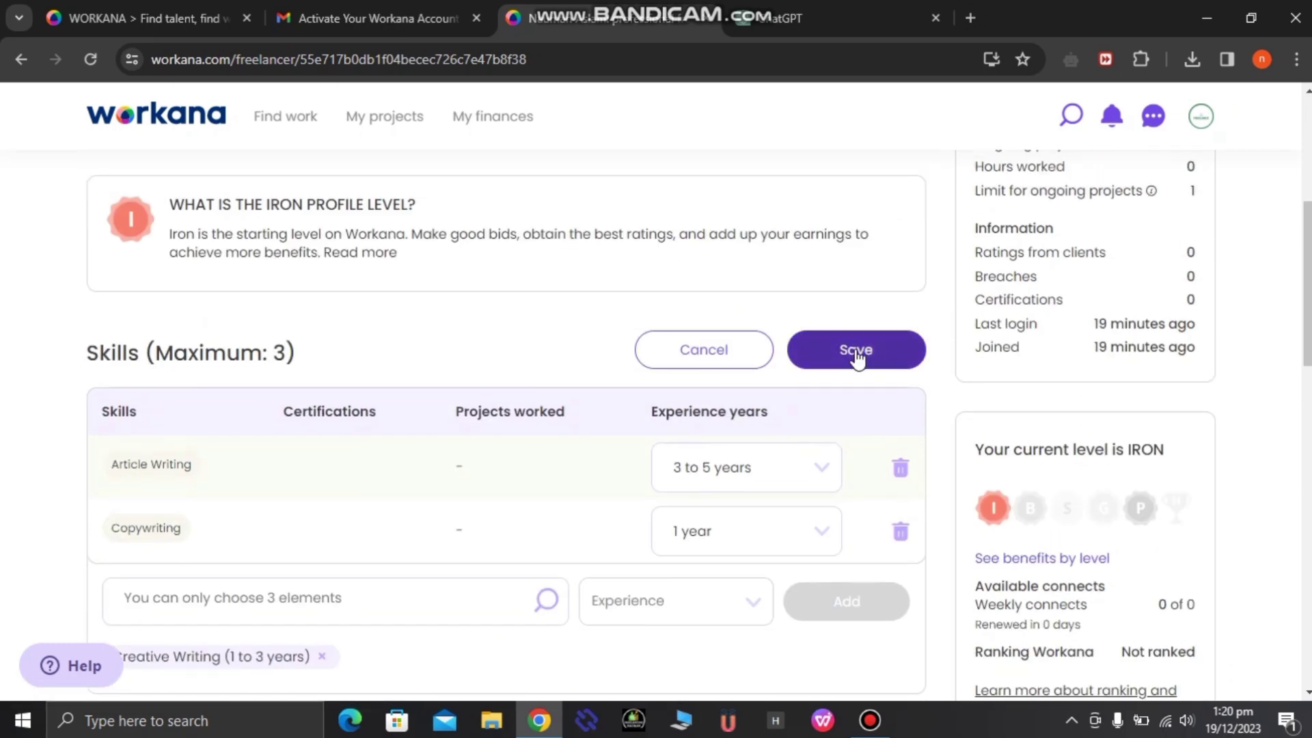
pyautogui.click(855, 350)
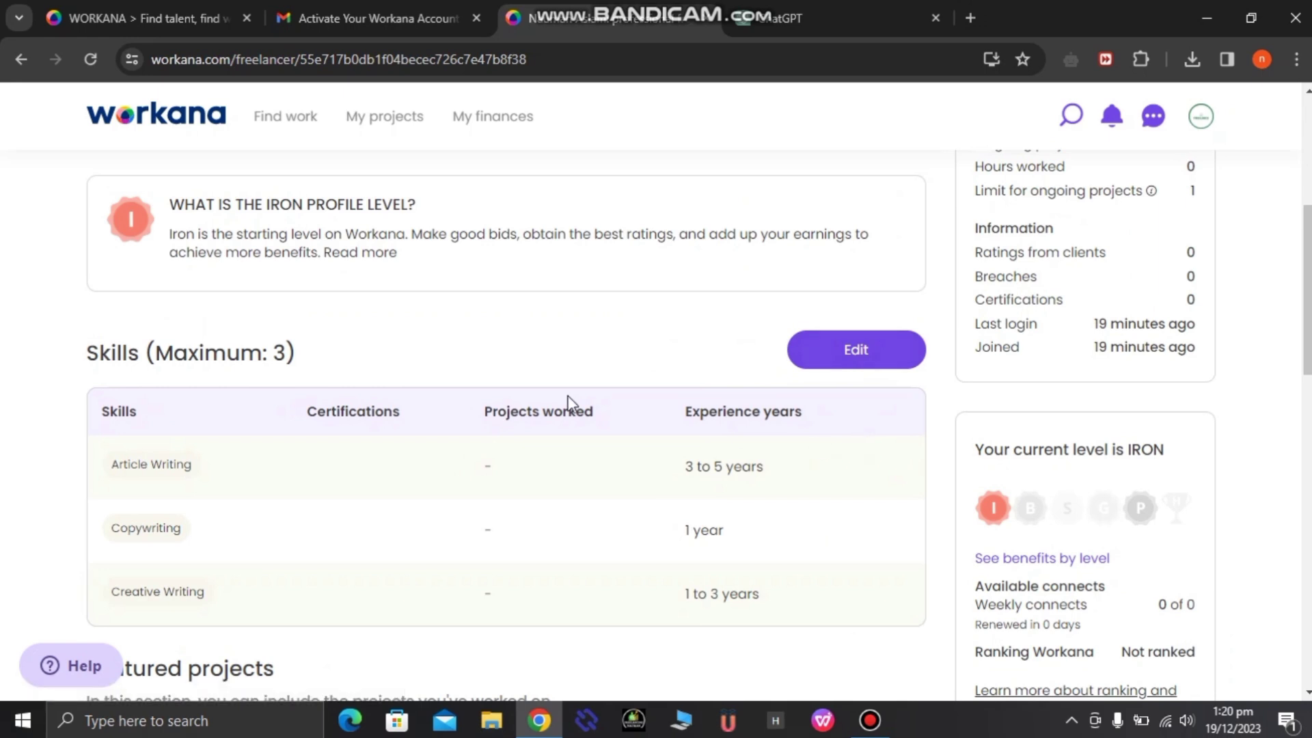
# Switch to ChatGPT and copy the full content writer bio it wrote, for use in the profile's empty About me section.
pyautogui.scroll(-1, 786, 355)
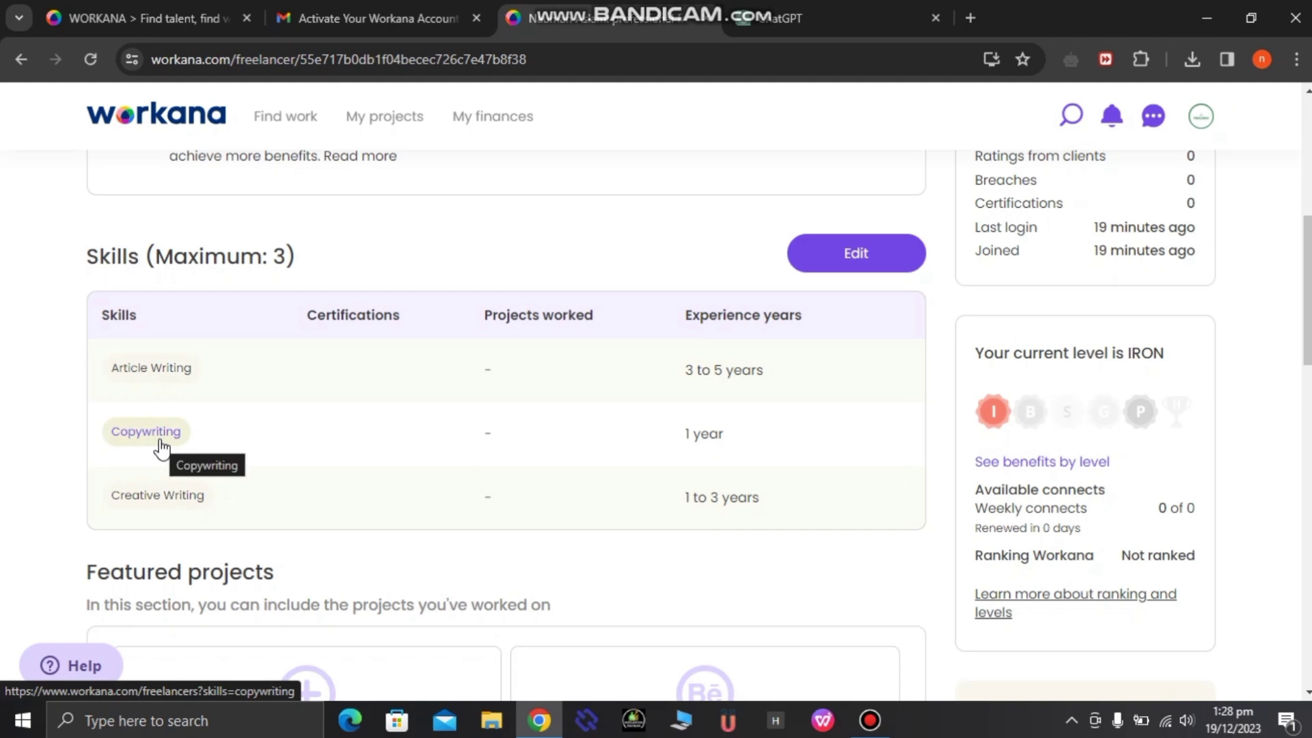
pyautogui.scroll(-3, 145, 540)
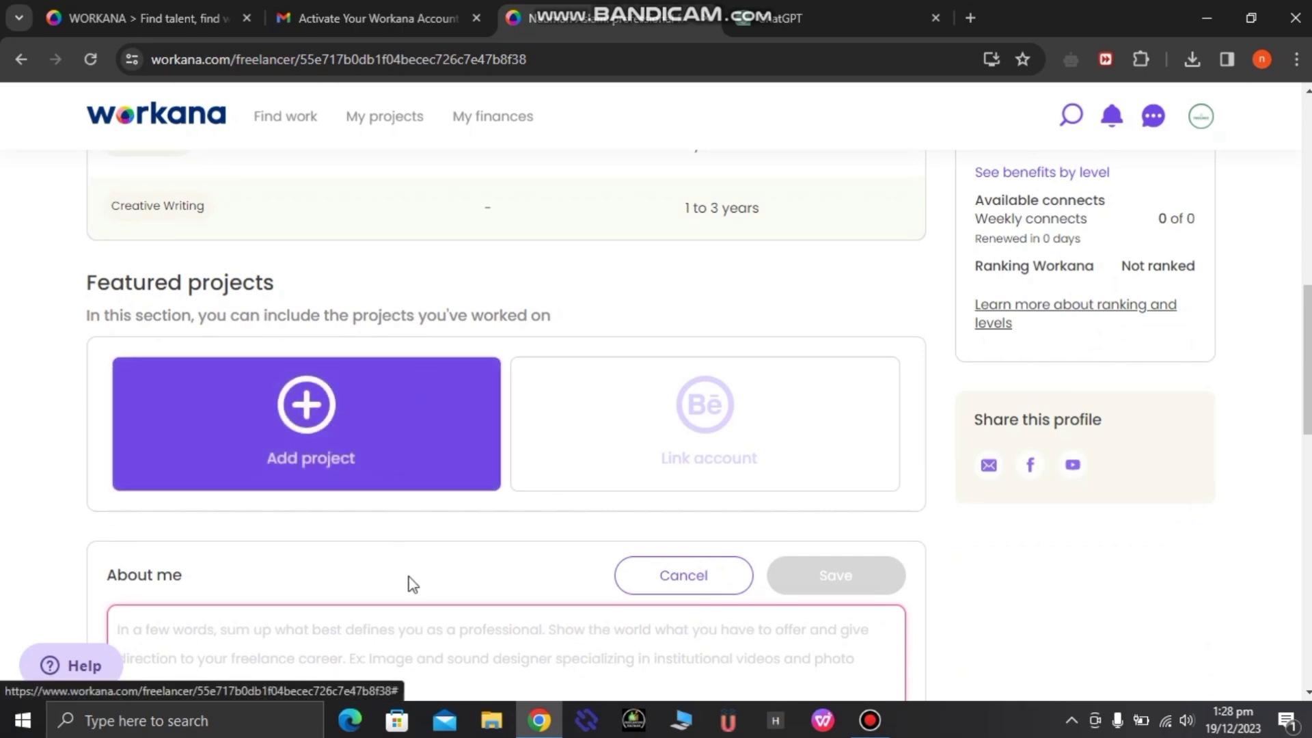
pyautogui.scroll(-2, 424, 540)
pyautogui.scroll(-2, 427, 527)
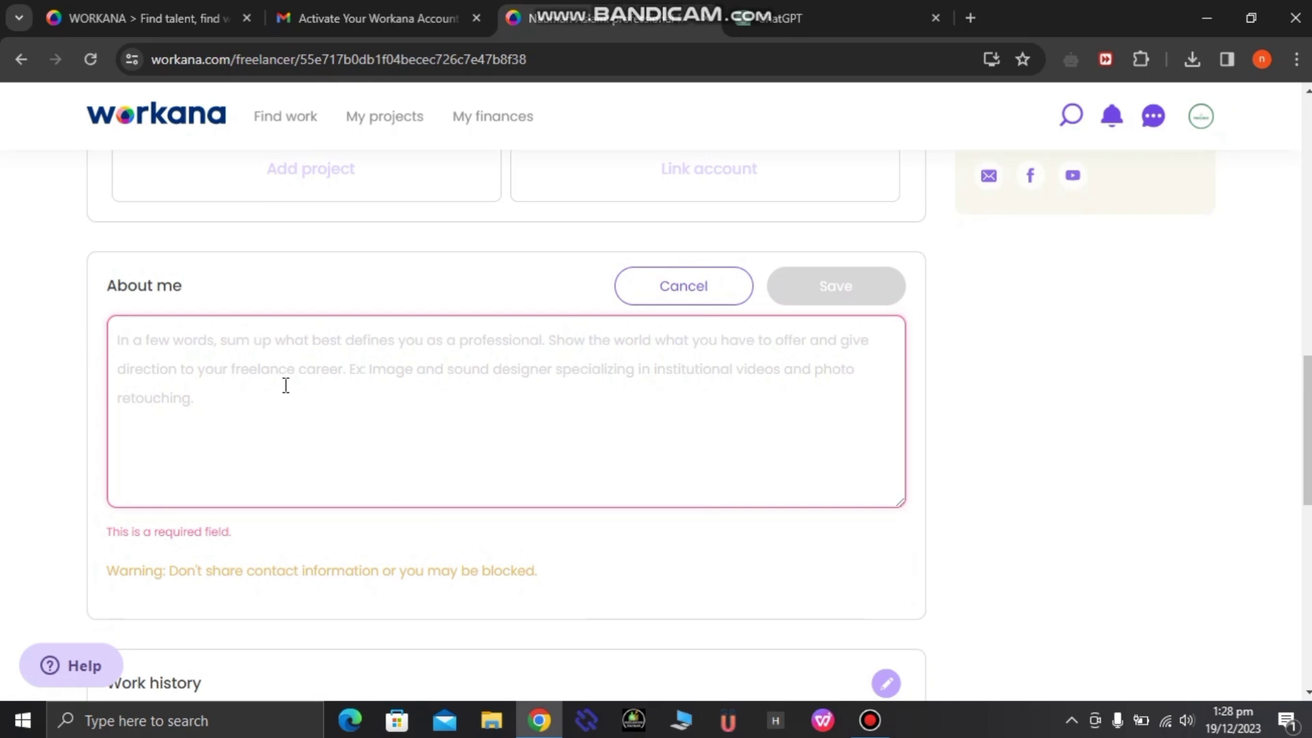
pyautogui.click(835, 13)
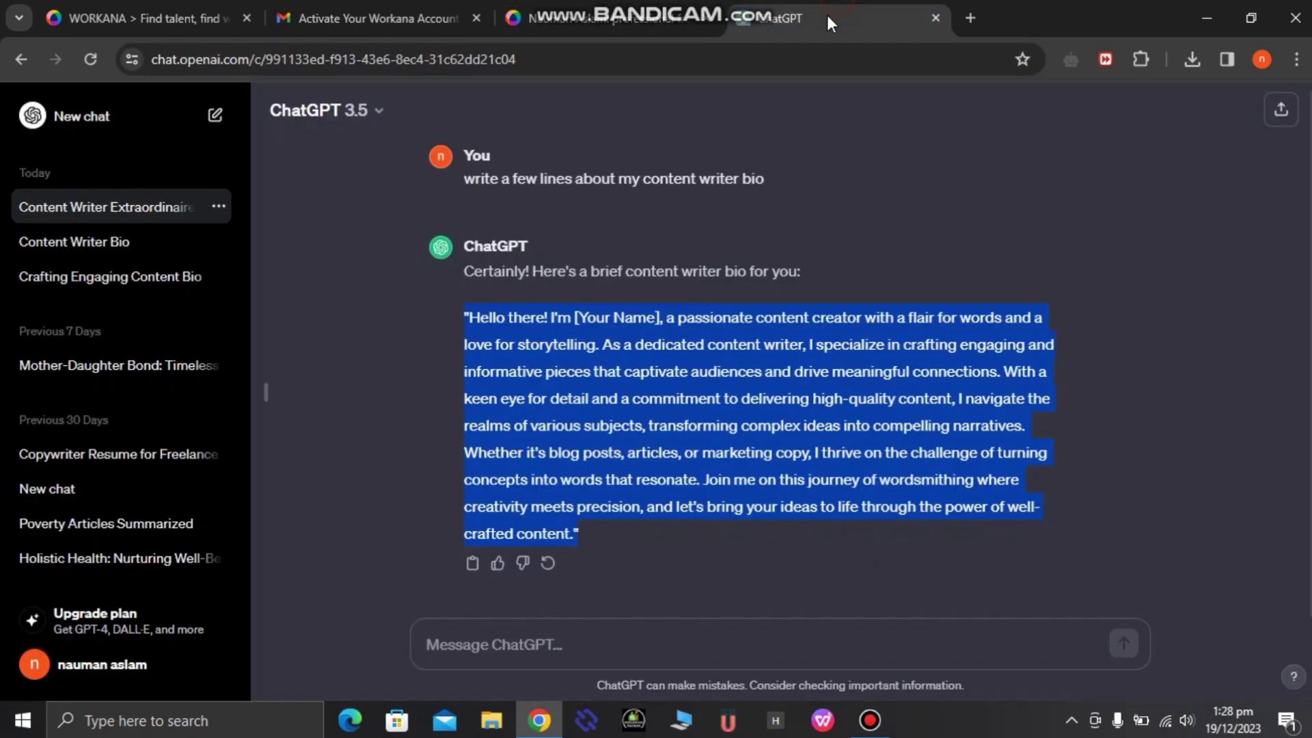
pyautogui.click(356, 346)
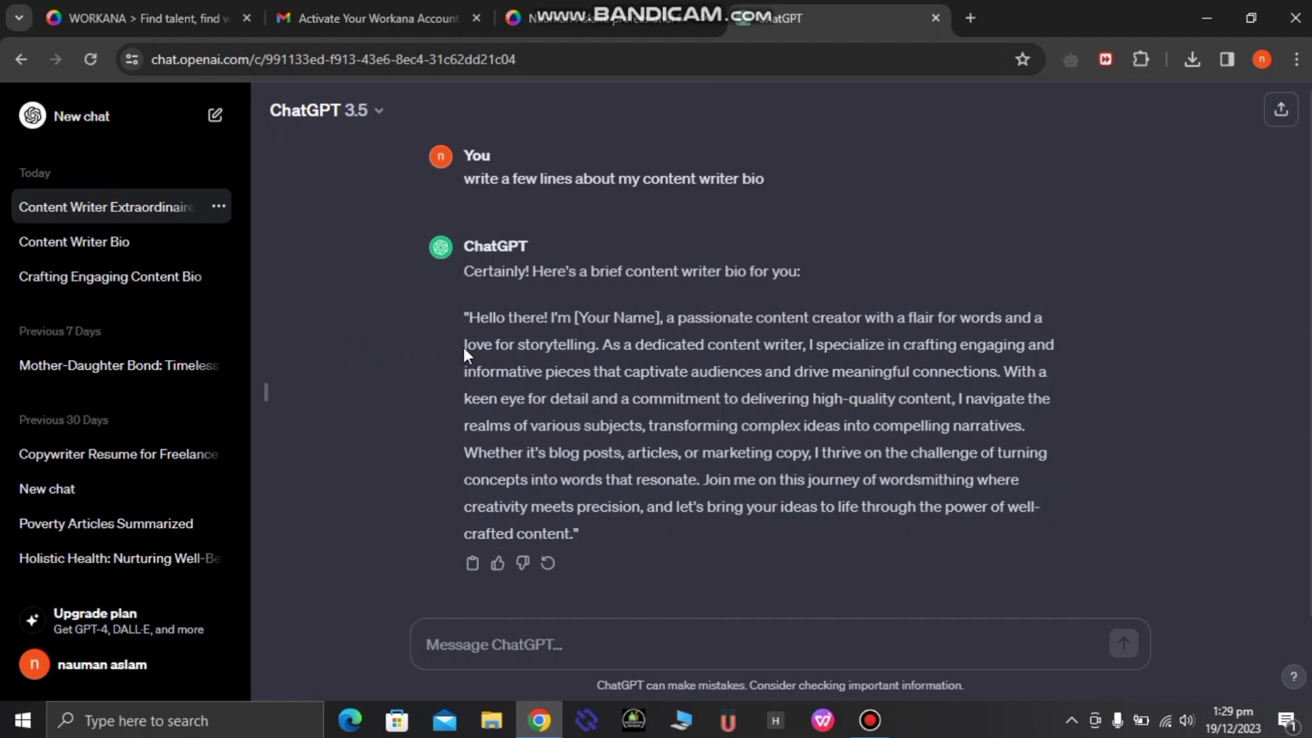
pyautogui.doubleClick(466, 180)
pyautogui.moveTo(682, 187); pyautogui.dragTo(757, 179)
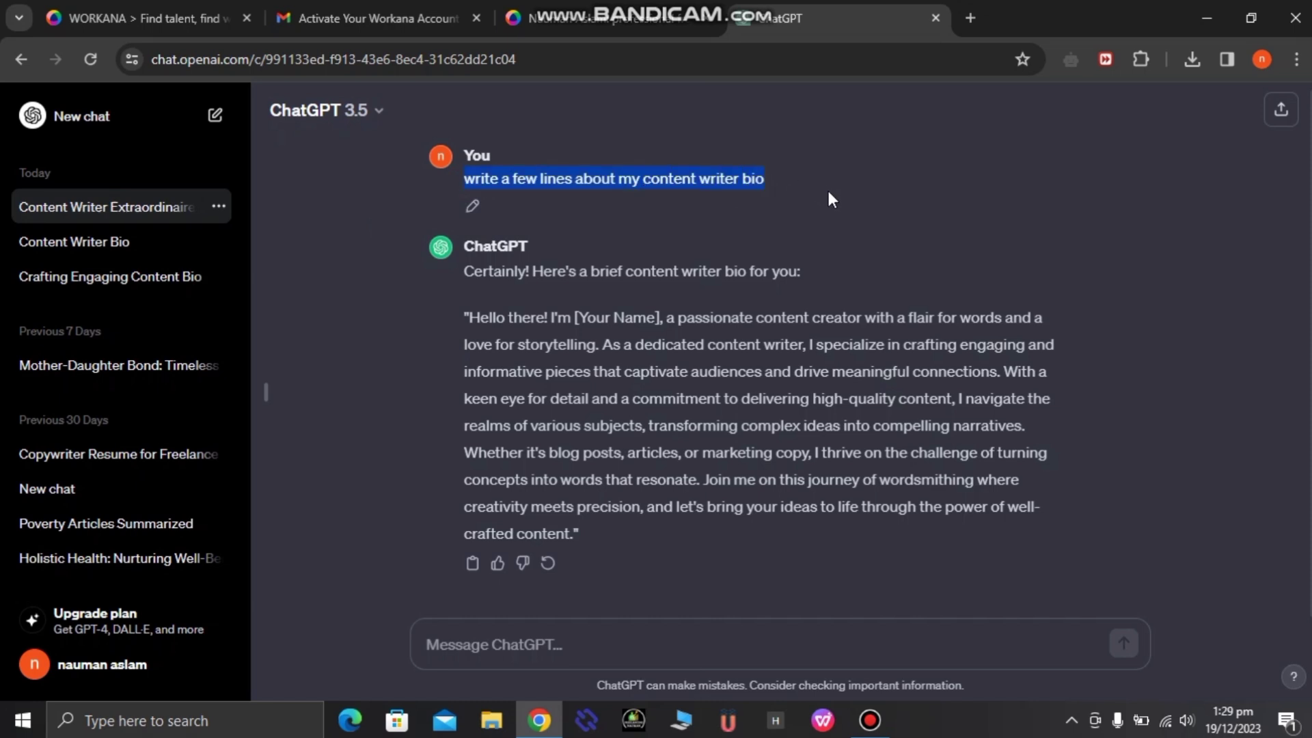
pyautogui.moveTo(467, 320); pyautogui.dragTo(902, 530)
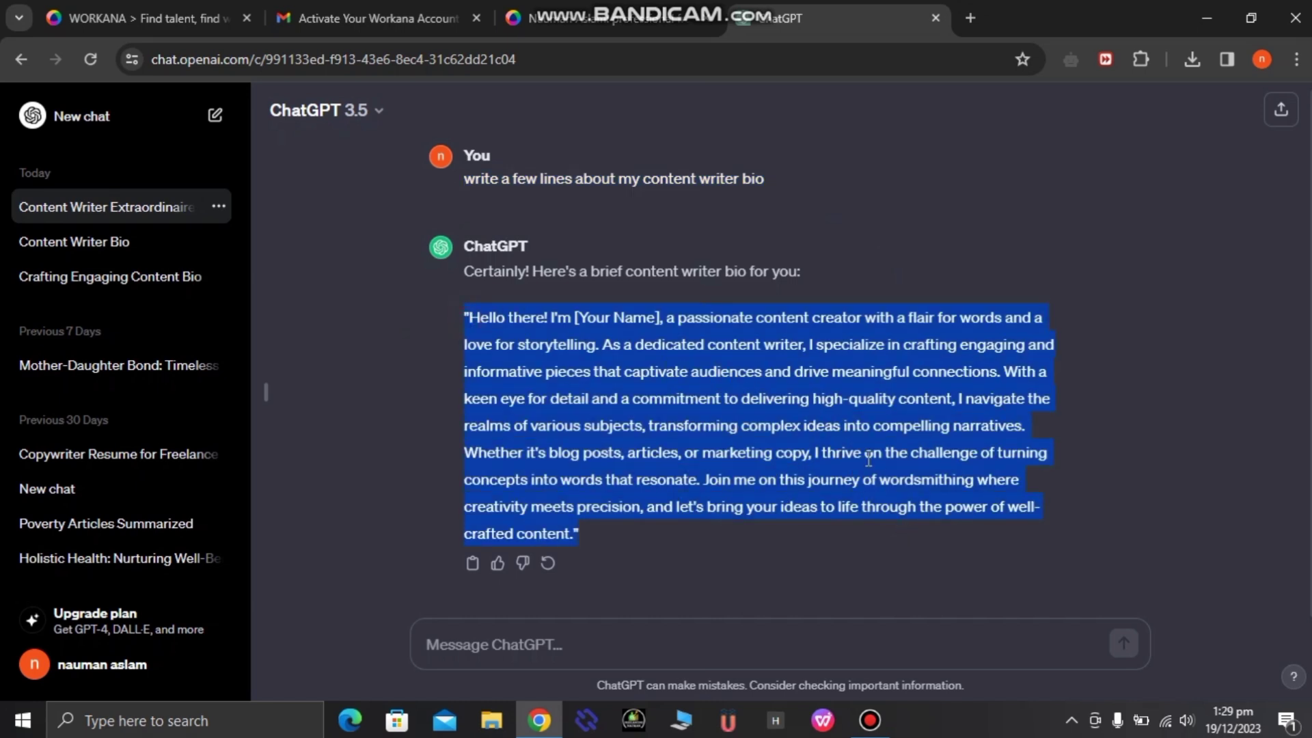
pyautogui.rightClick(849, 439)
pyautogui.click(902, 455)
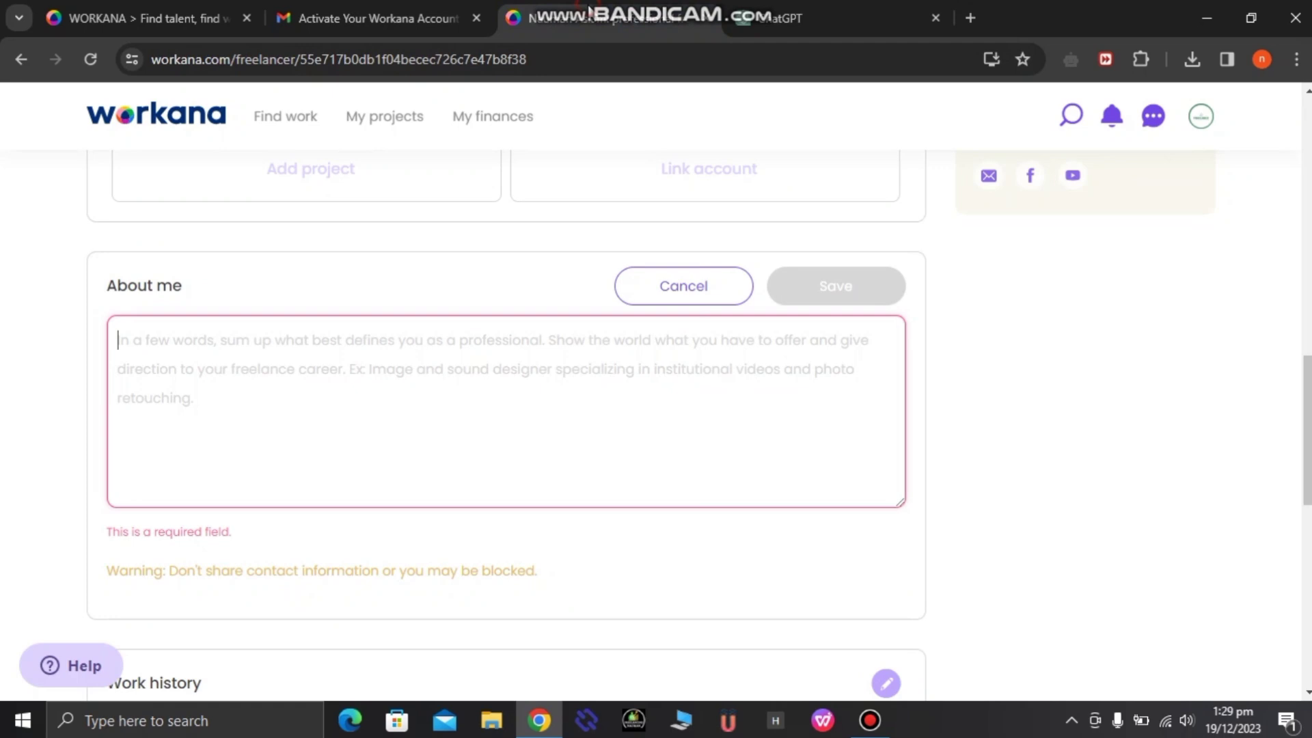
# Return to Workana, paste the bio into About me, replace the [Your Name] placeholder with the freelancer's full name, and save.
pyautogui.click(615, 18)
pyautogui.hotkey('ctrl', 'v')
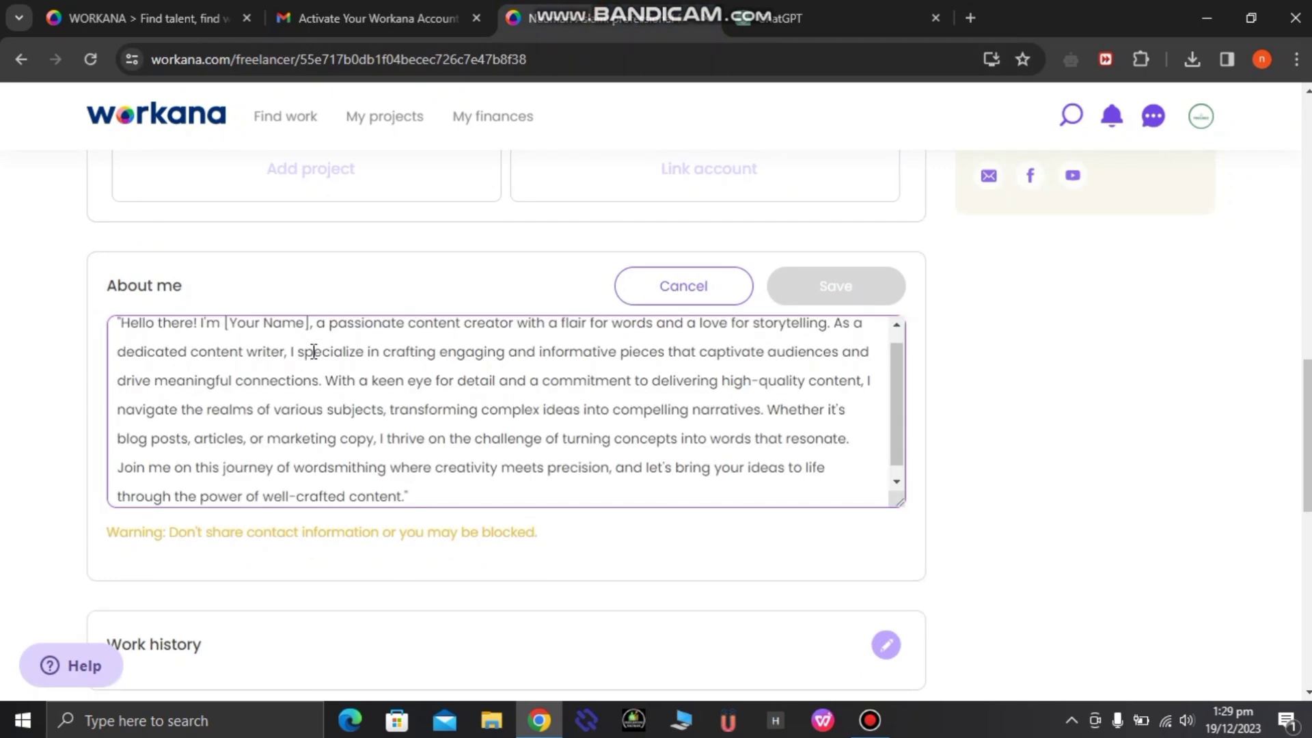
pyautogui.scroll(1, 263, 371)
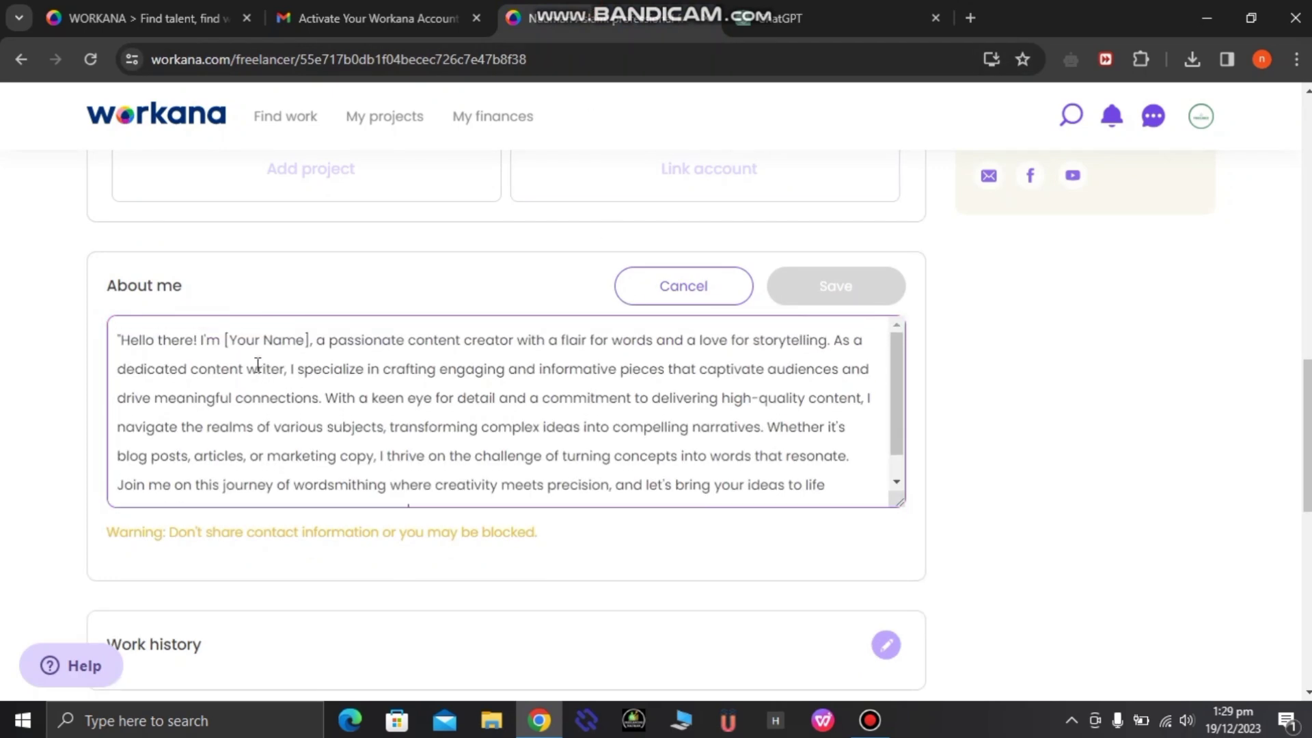
pyautogui.moveTo(225, 340); pyautogui.dragTo(310, 329)
pyautogui.write('naum')
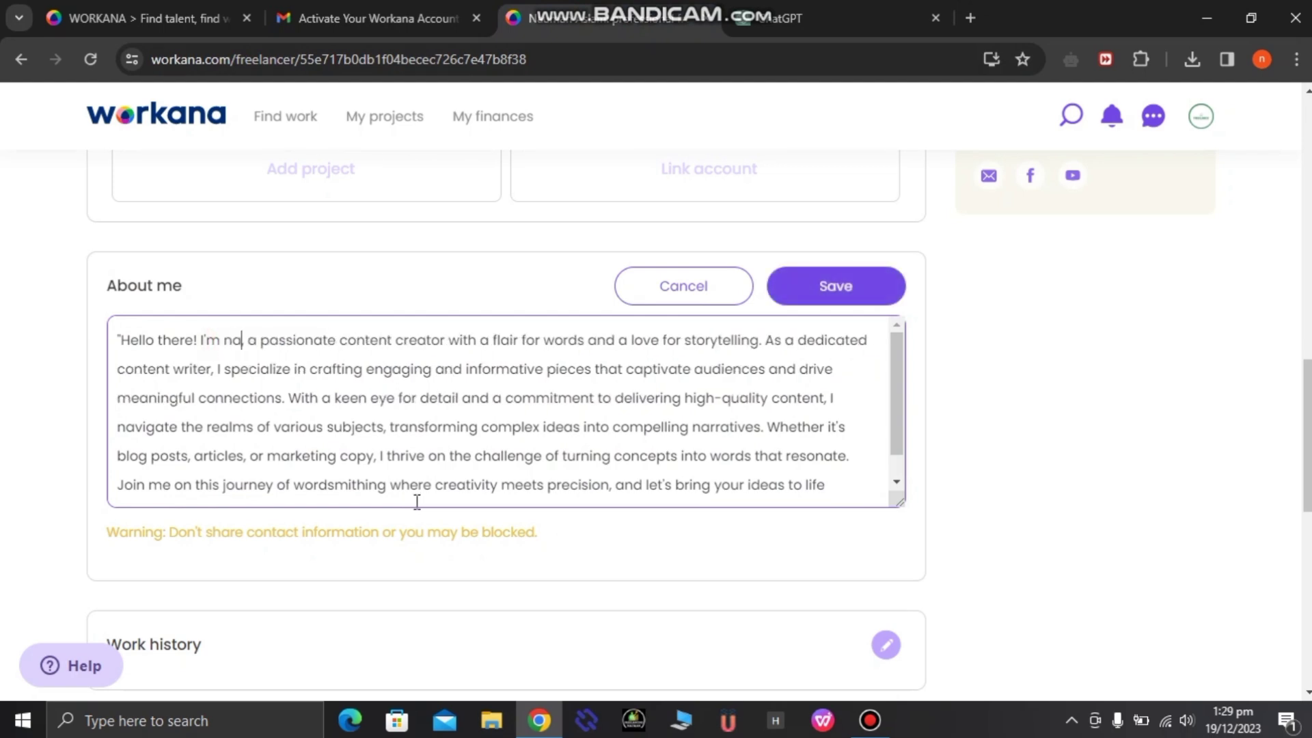
pyautogui.write('an aslam,')
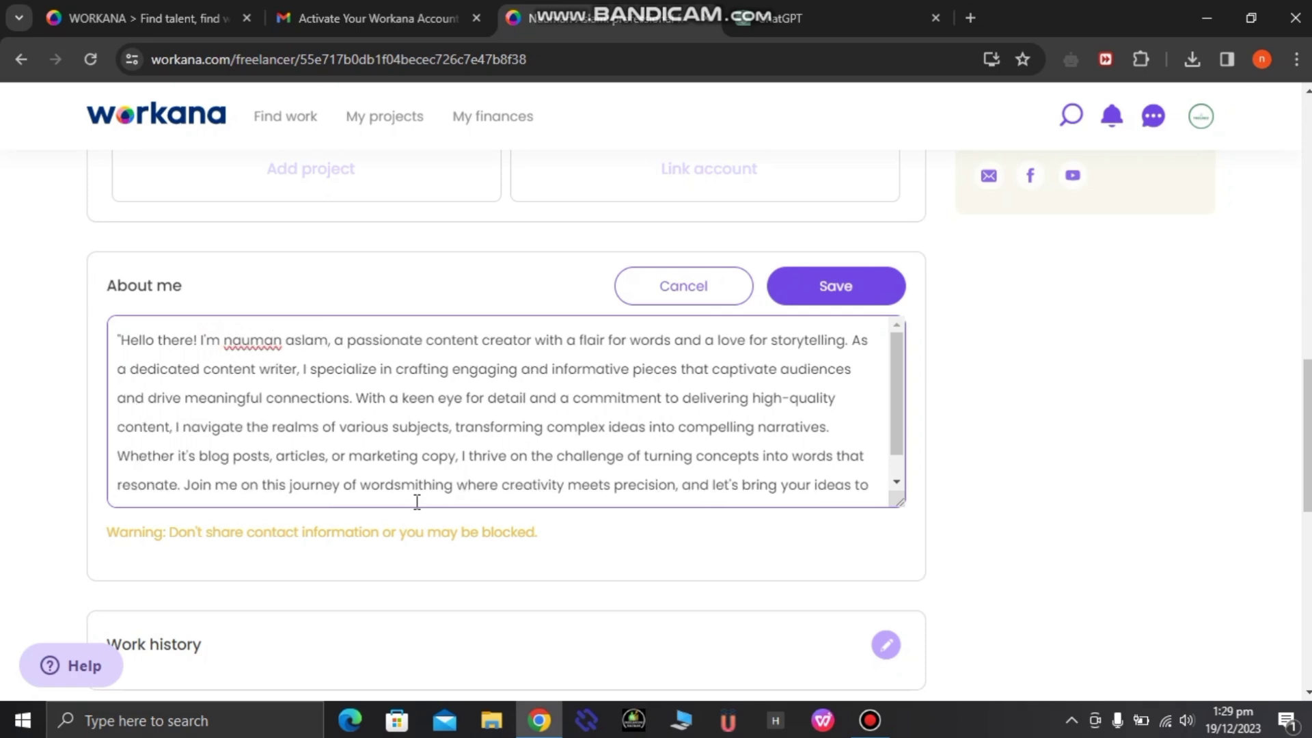
pyautogui.click(835, 287)
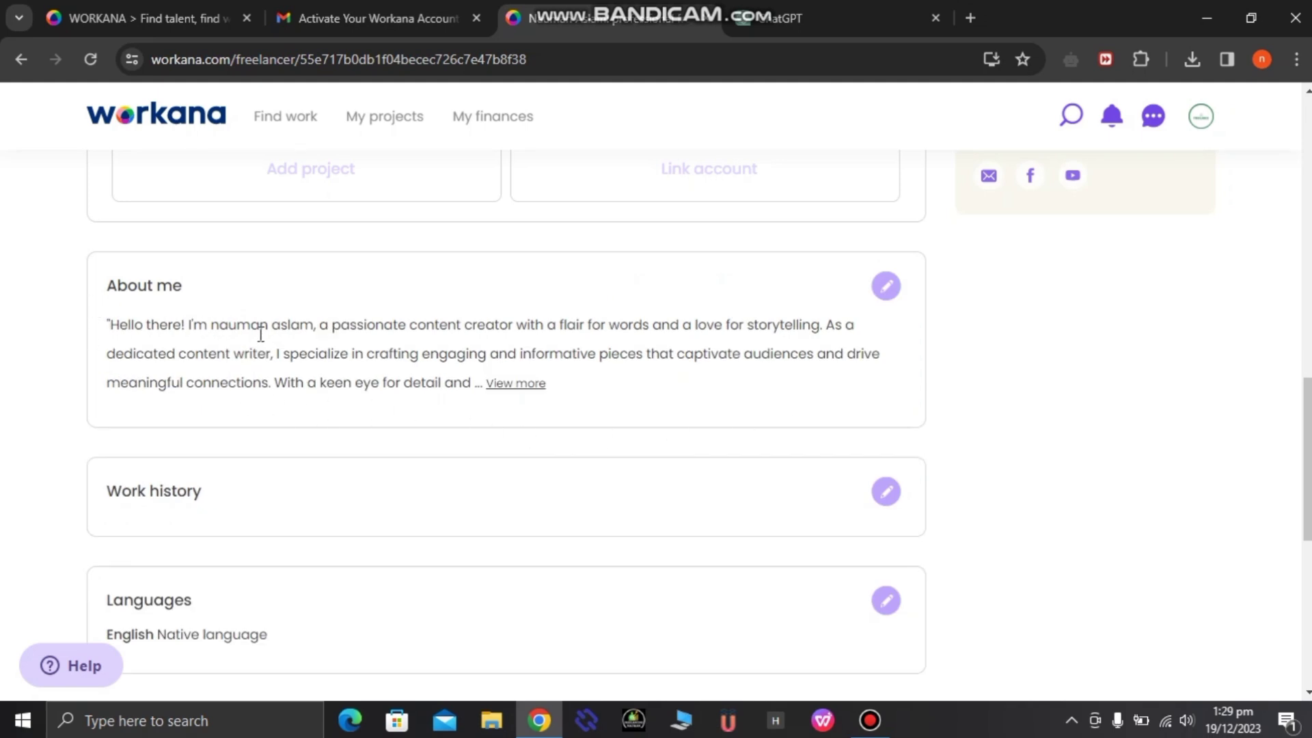
# Fill the Work history section with a ChatGPT-written text beginning "As a seasoned content writer, I specialize in transforming ideas" and save it.
pyautogui.scroll(-3, 467, 477)
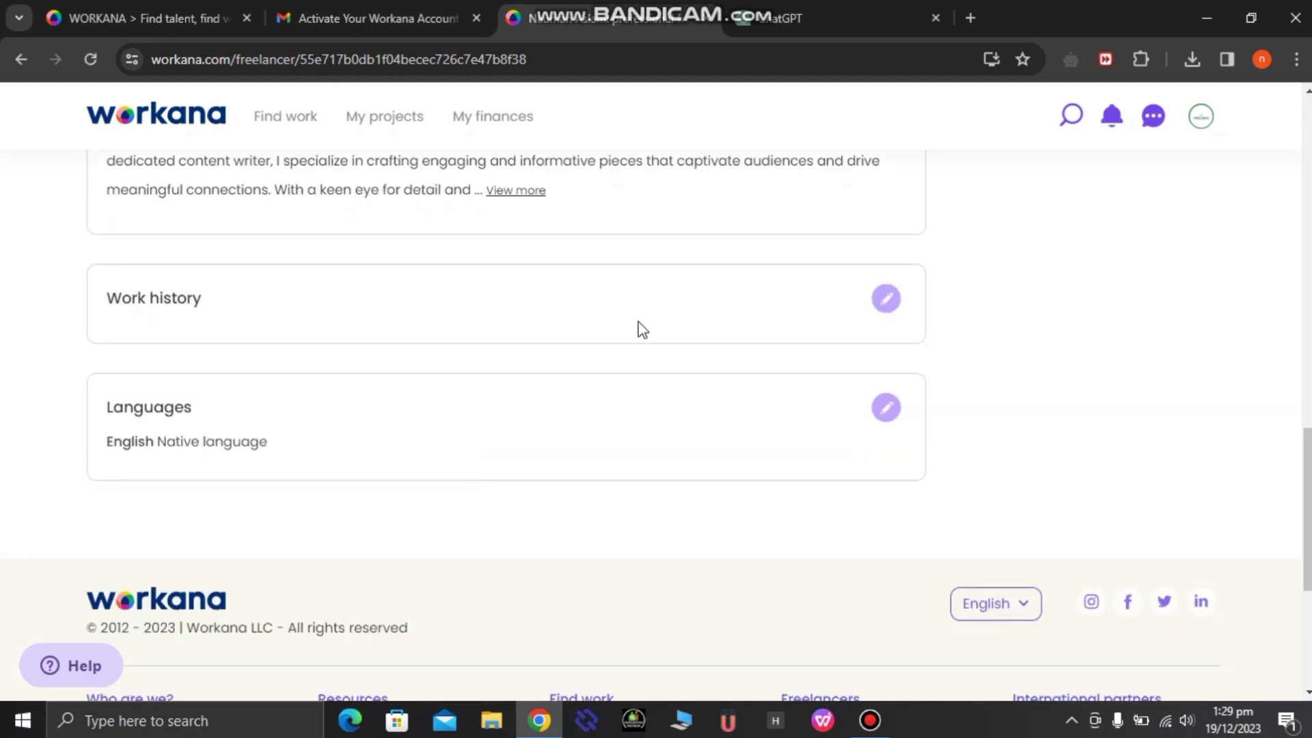
pyautogui.click(886, 299)
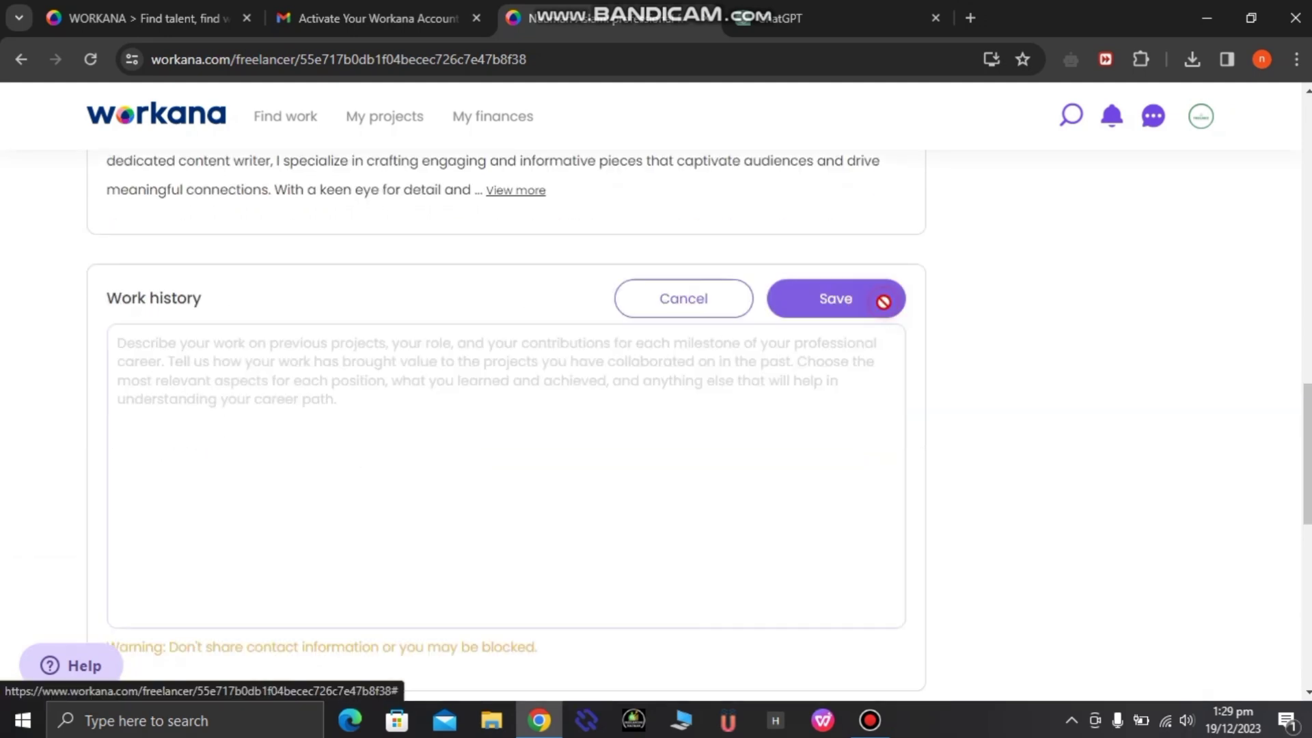
pyautogui.click(340, 378)
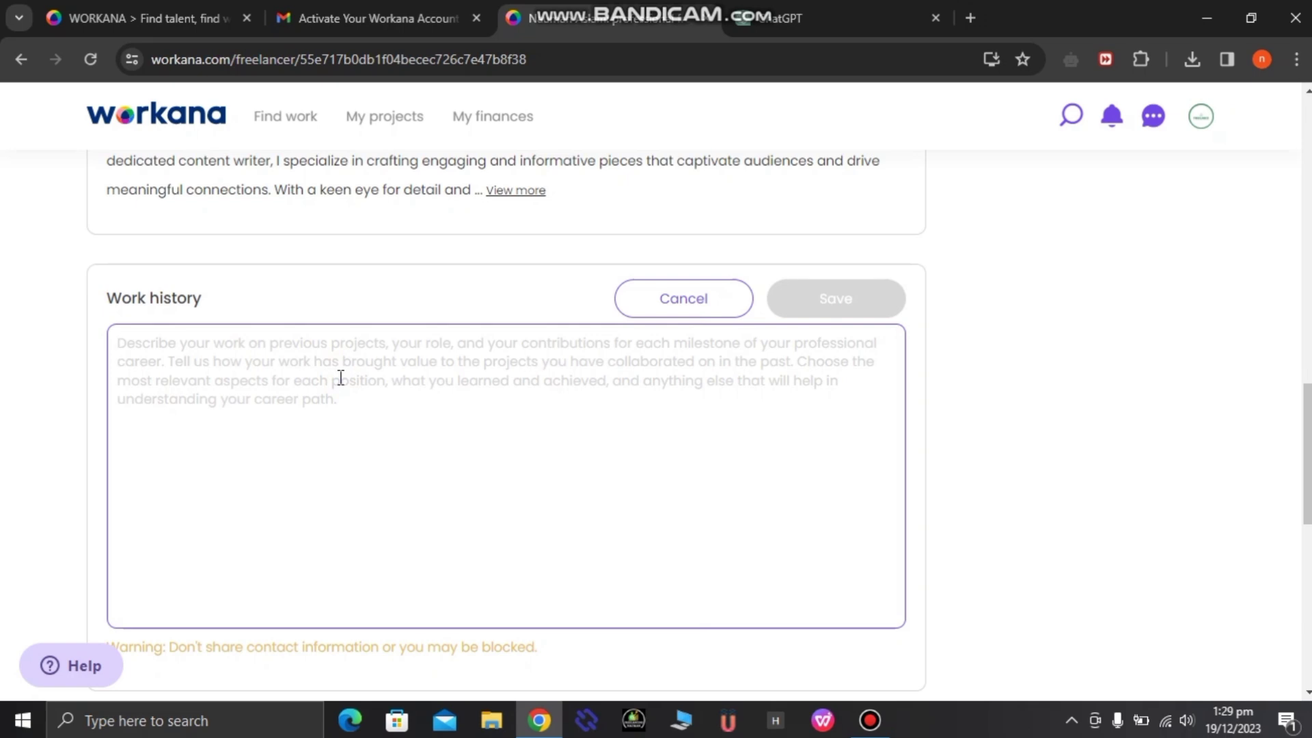
pyautogui.scroll(-4, 748, 444)
pyautogui.scroll(-1, 741, 458)
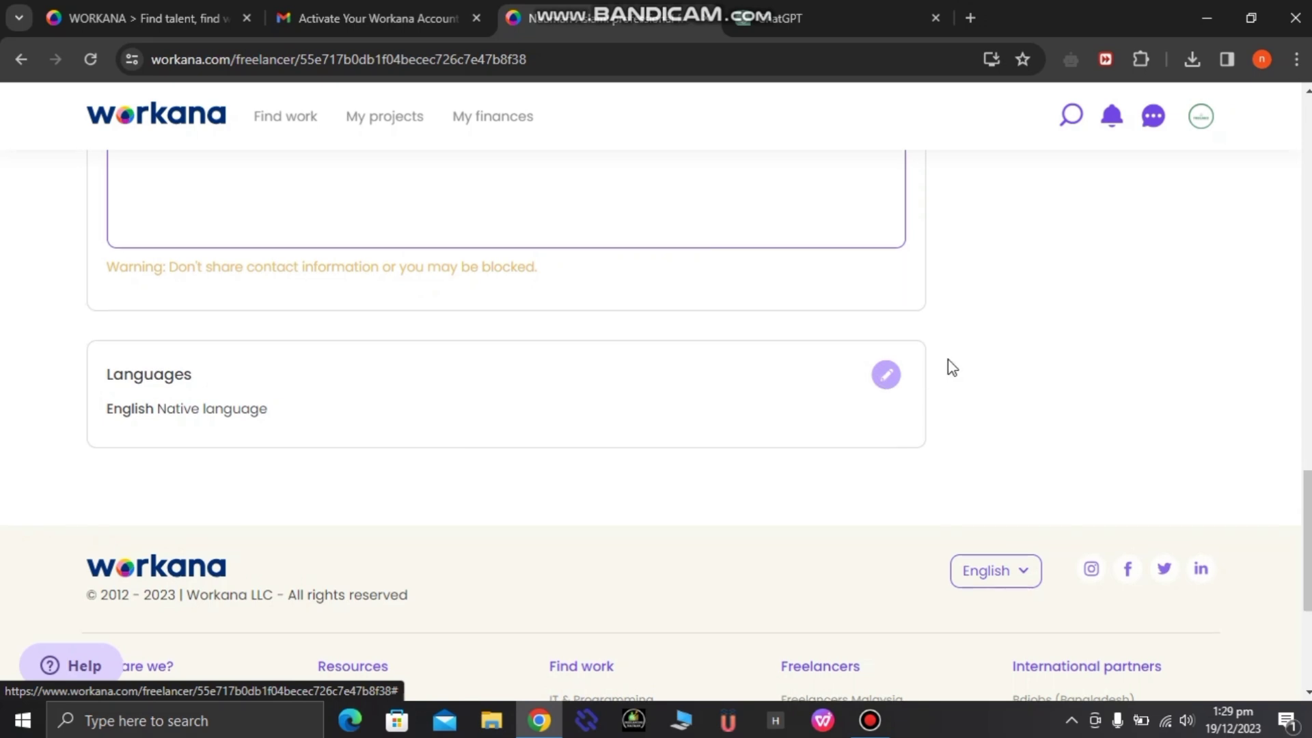
pyautogui.scroll(4, 888, 373)
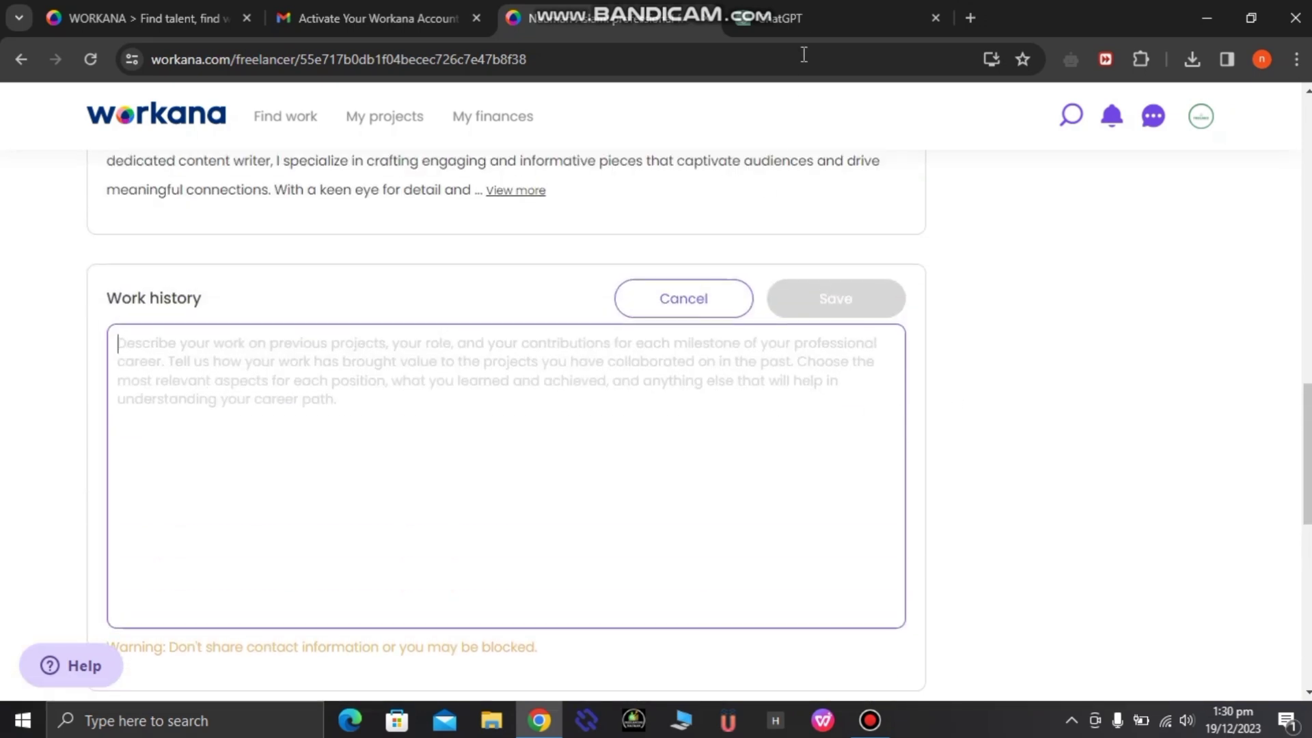
pyautogui.click(805, 19)
pyautogui.click(390, 586)
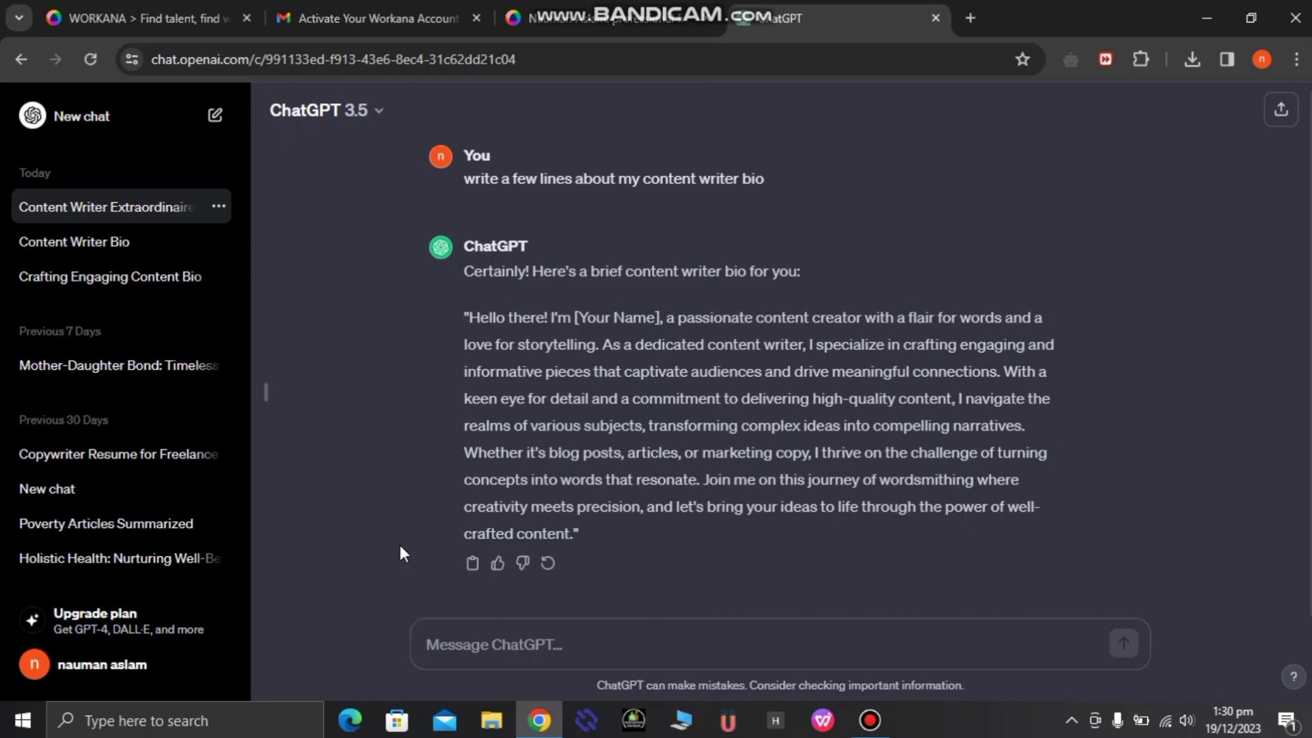
pyautogui.click(472, 562)
pyautogui.hotkey('ctrl', 'shift', 'Tab')
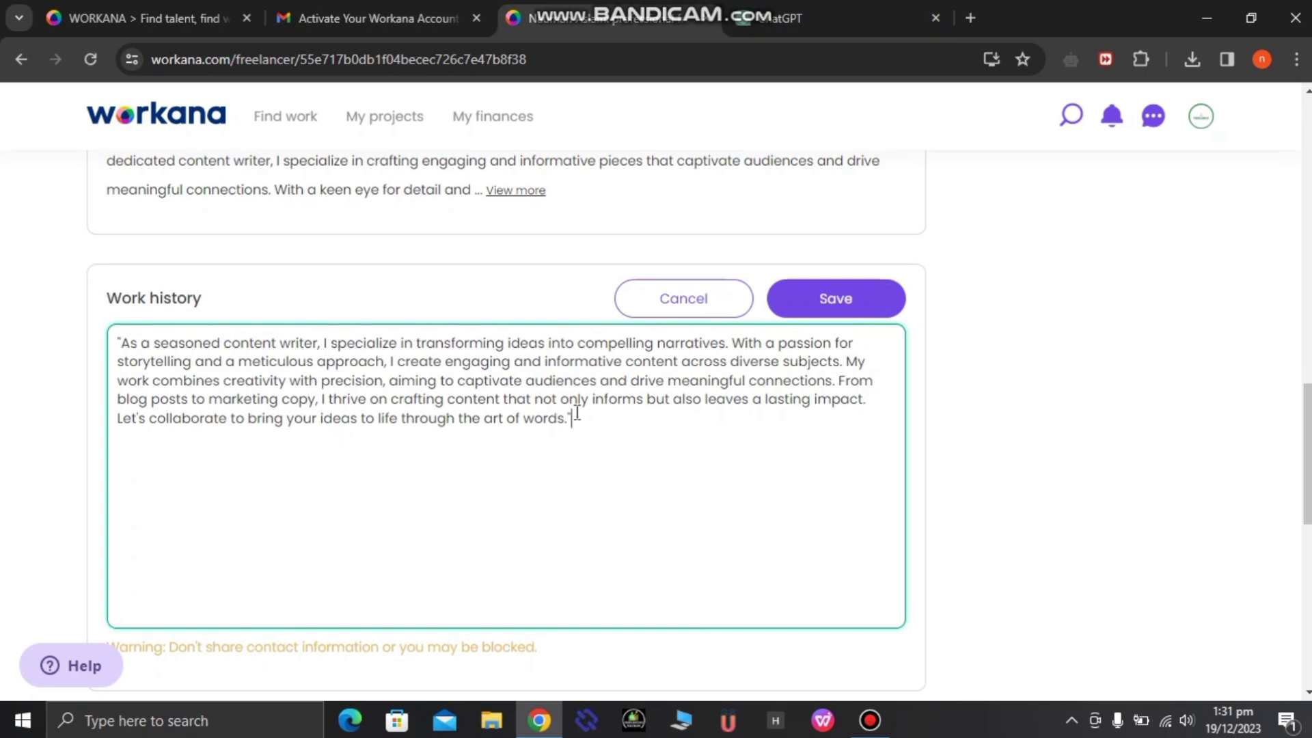
pyautogui.click(855, 306)
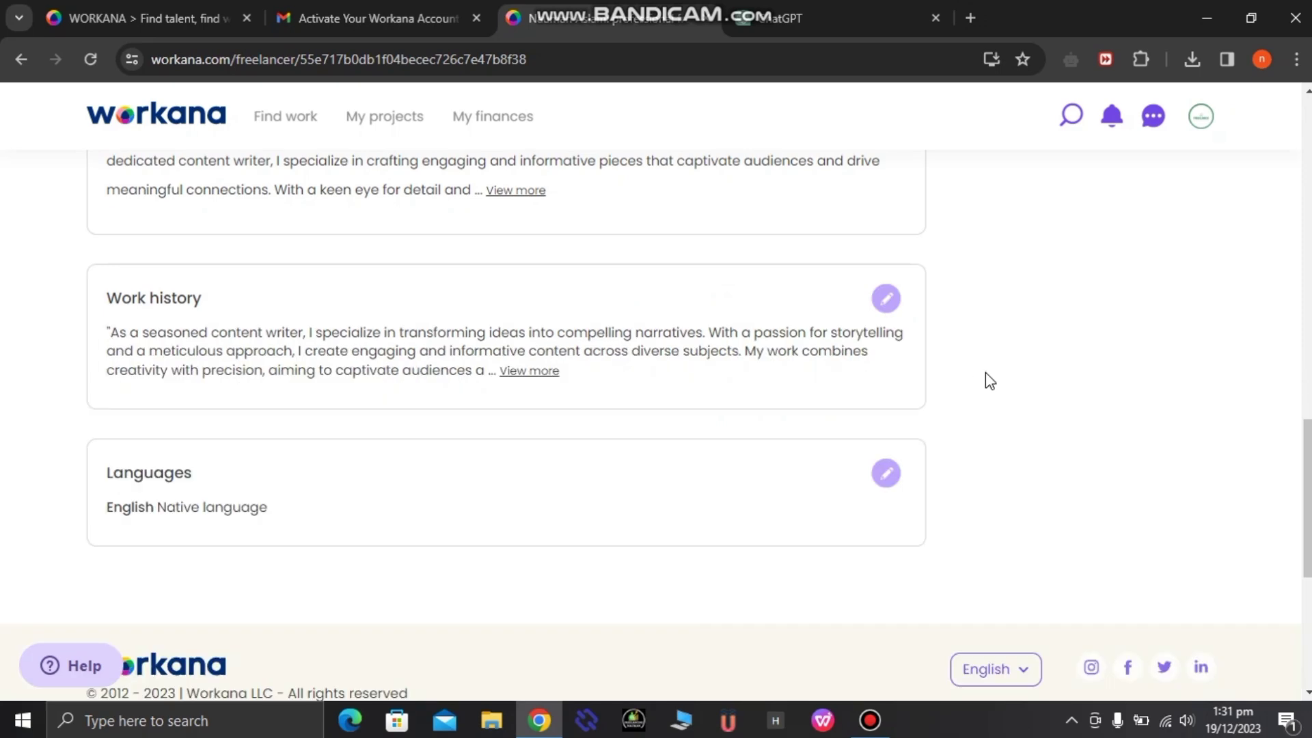
# Check the profile completeness score, reload the profile page, and check the score again.
pyautogui.scroll(-5, 704, 527)
pyautogui.scroll(20, 706, 530)
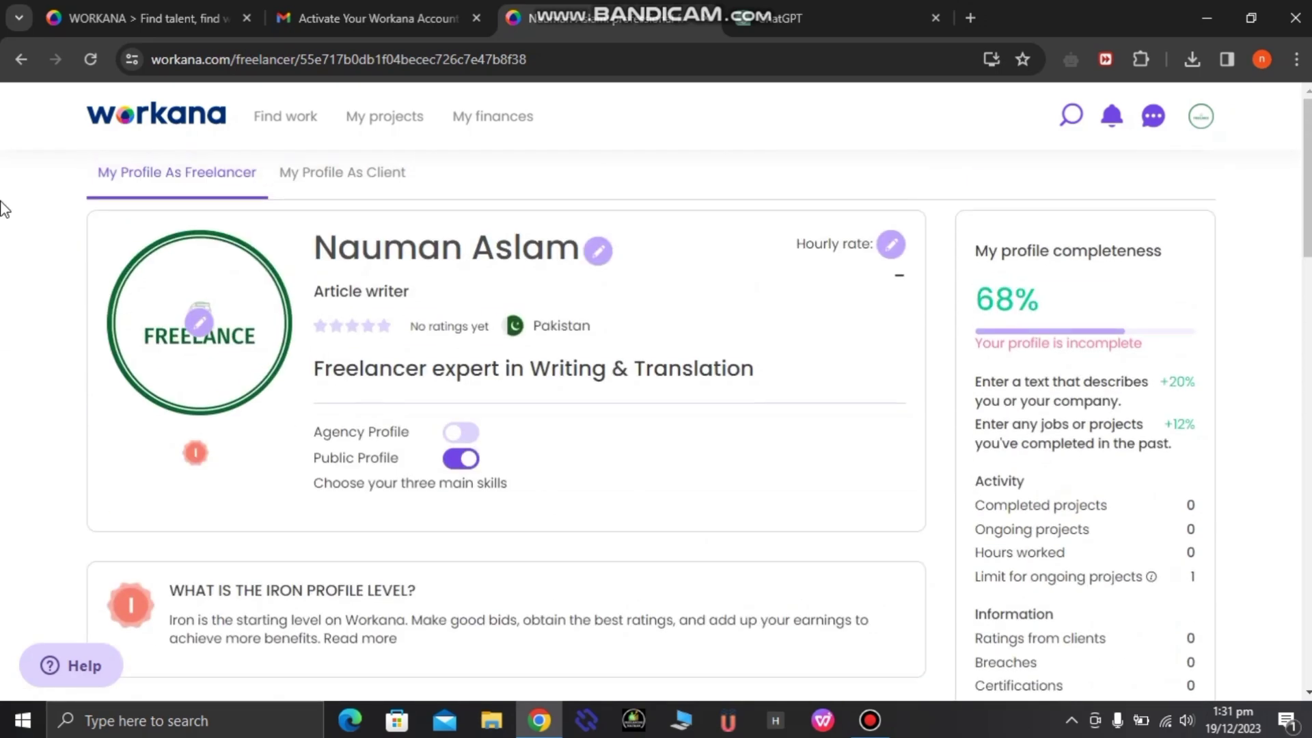
pyautogui.moveTo(976, 295); pyautogui.dragTo(1048, 302)
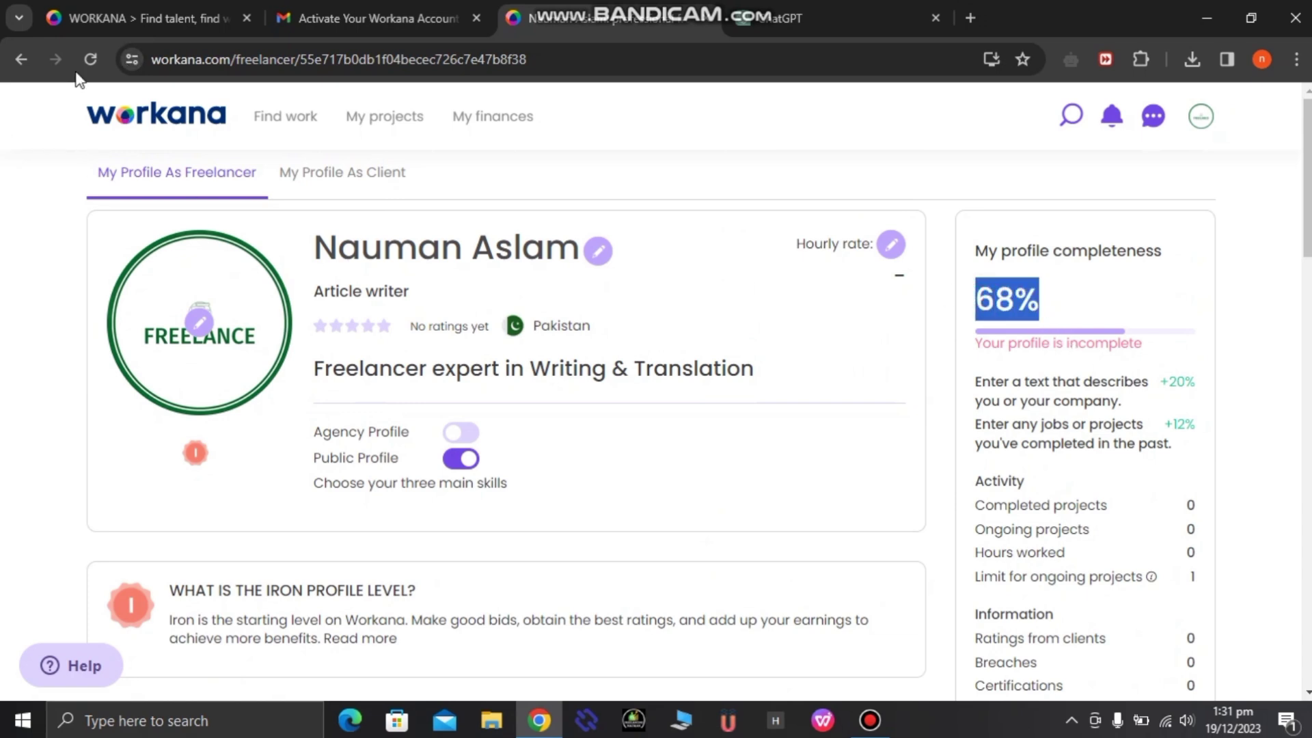
pyautogui.click(92, 59)
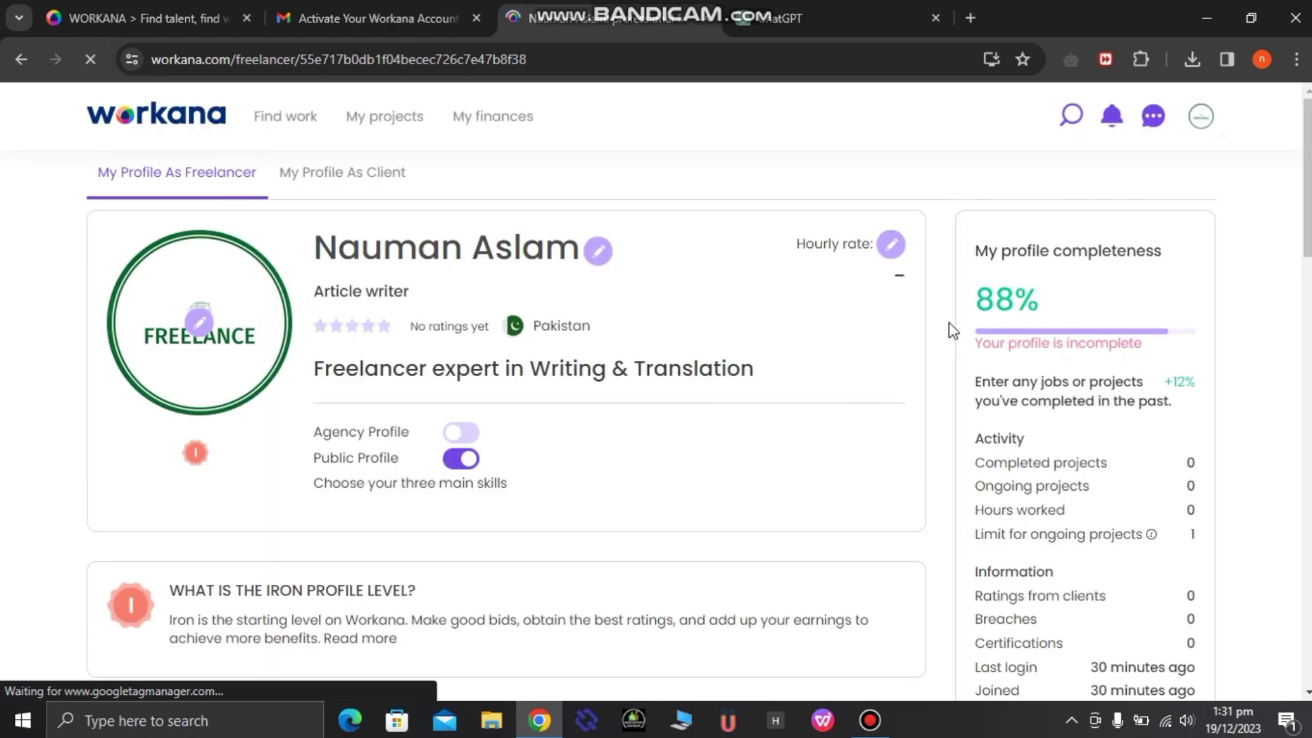
pyautogui.moveTo(970, 301); pyautogui.dragTo(1065, 325)
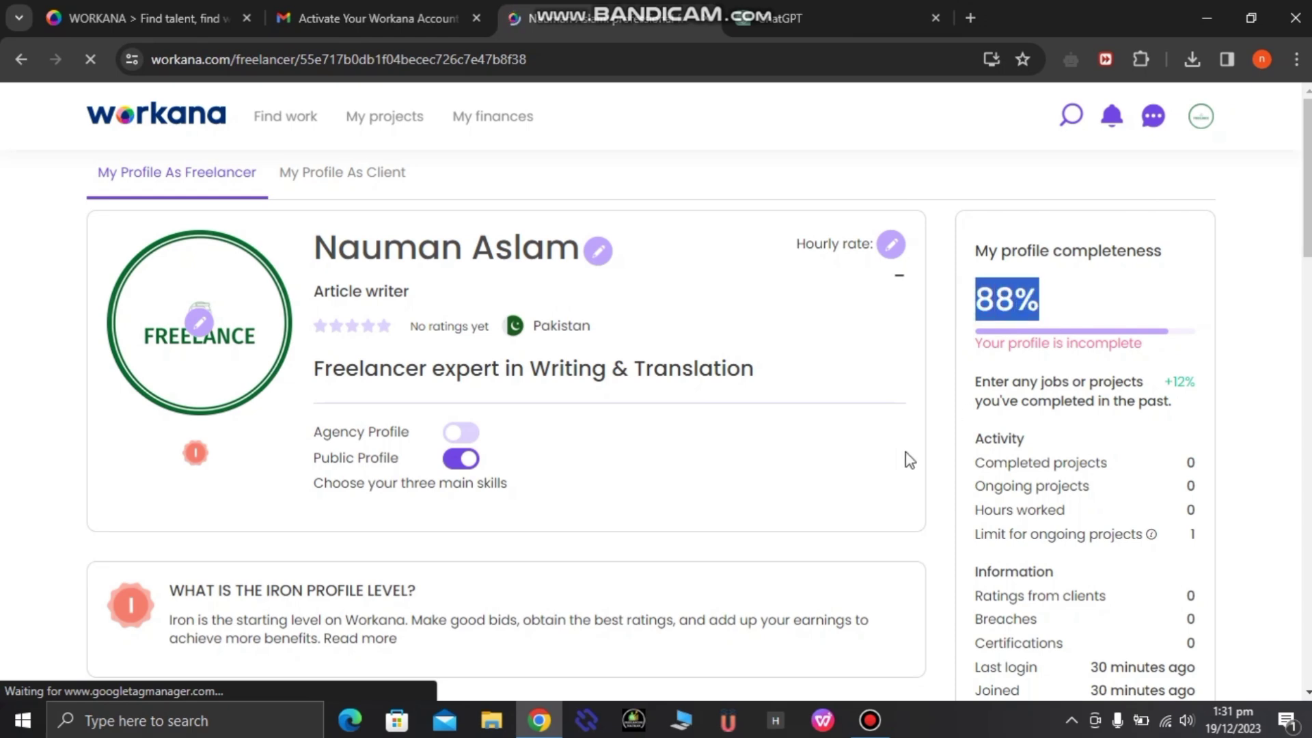
# Open the form for adding a new project under the profile's Featured projects.
pyautogui.scroll(-4, 456, 494)
pyautogui.scroll(-7, 465, 482)
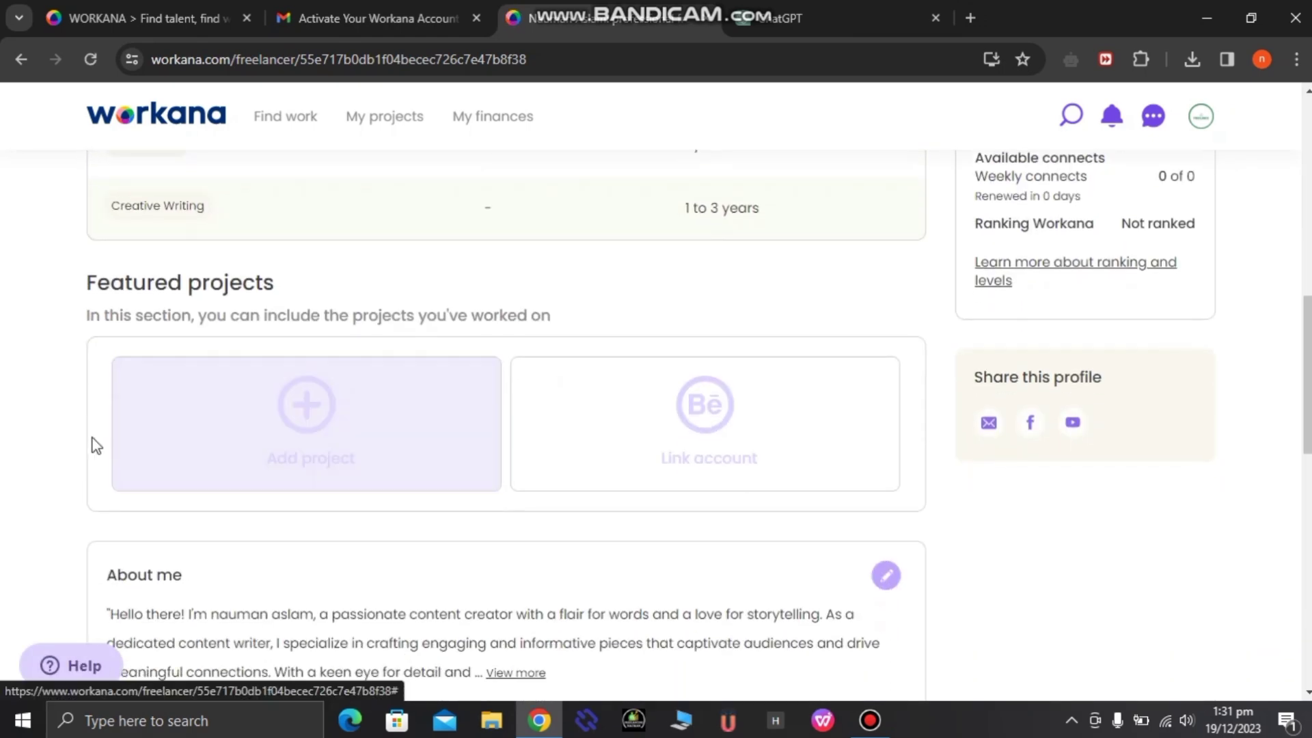
pyautogui.click(295, 463)
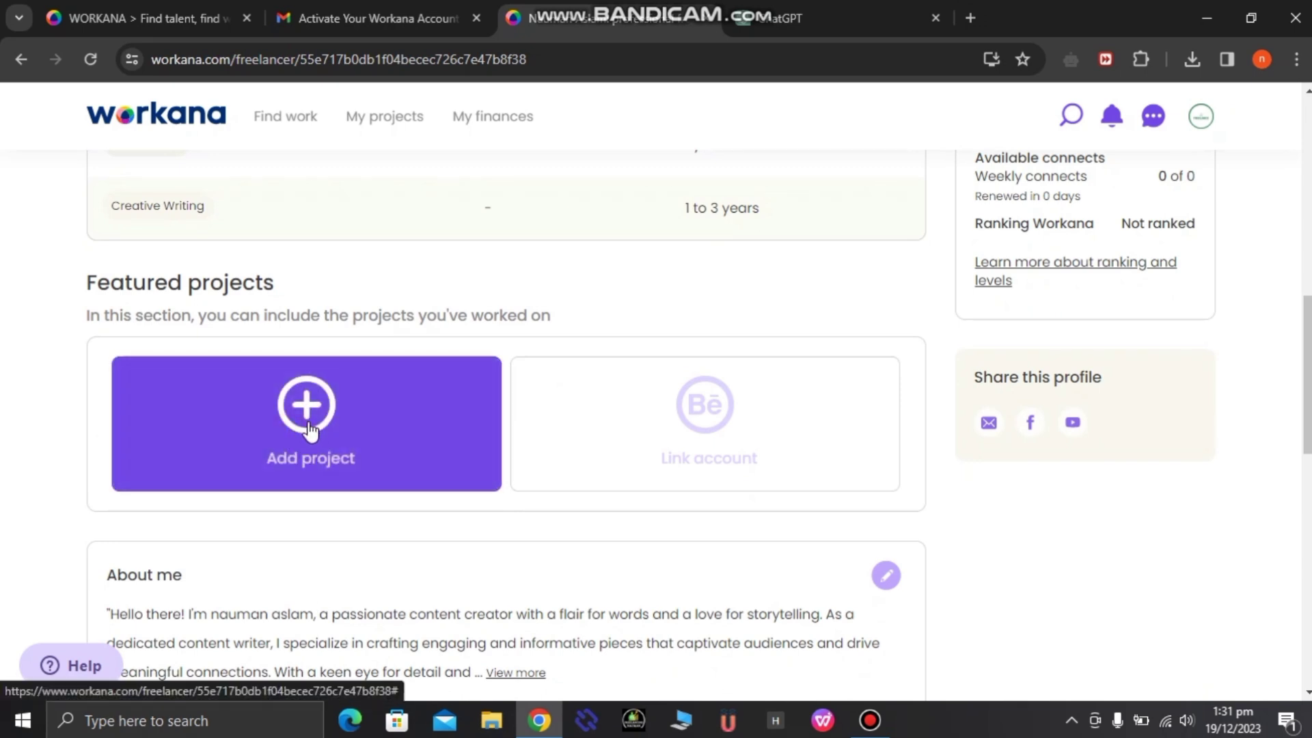
pyautogui.click(310, 432)
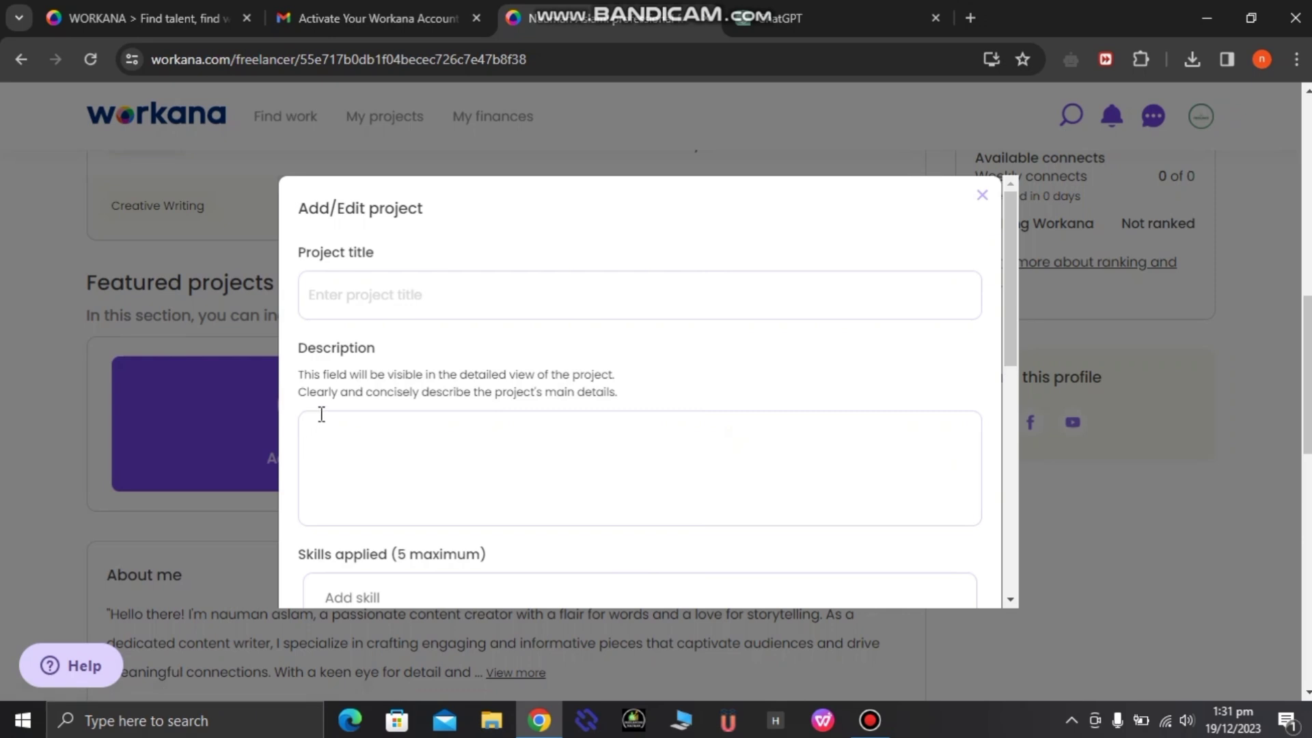
# Review the project form's title, description, skills, images, completion date and file attachment fields.
pyautogui.scroll(-1, 491, 465)
pyautogui.scroll(5, 363, 292)
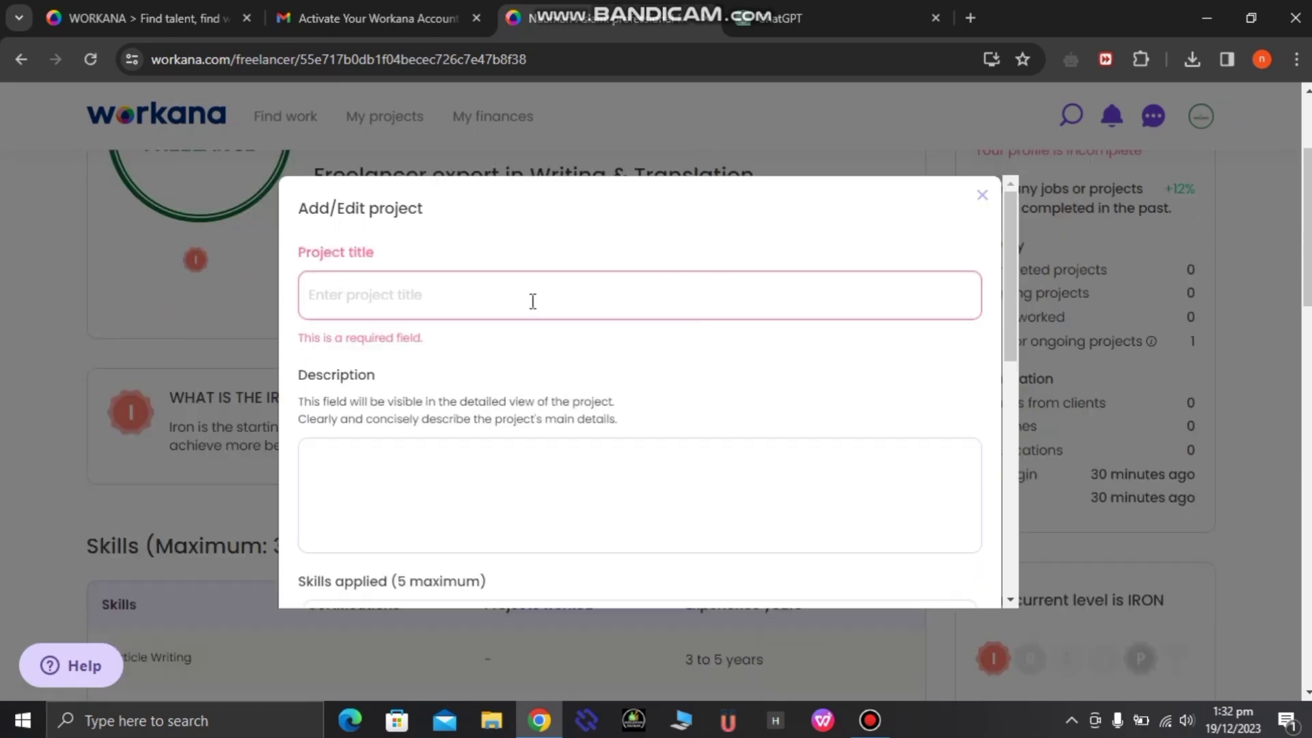
pyautogui.scroll(-1, 647, 437)
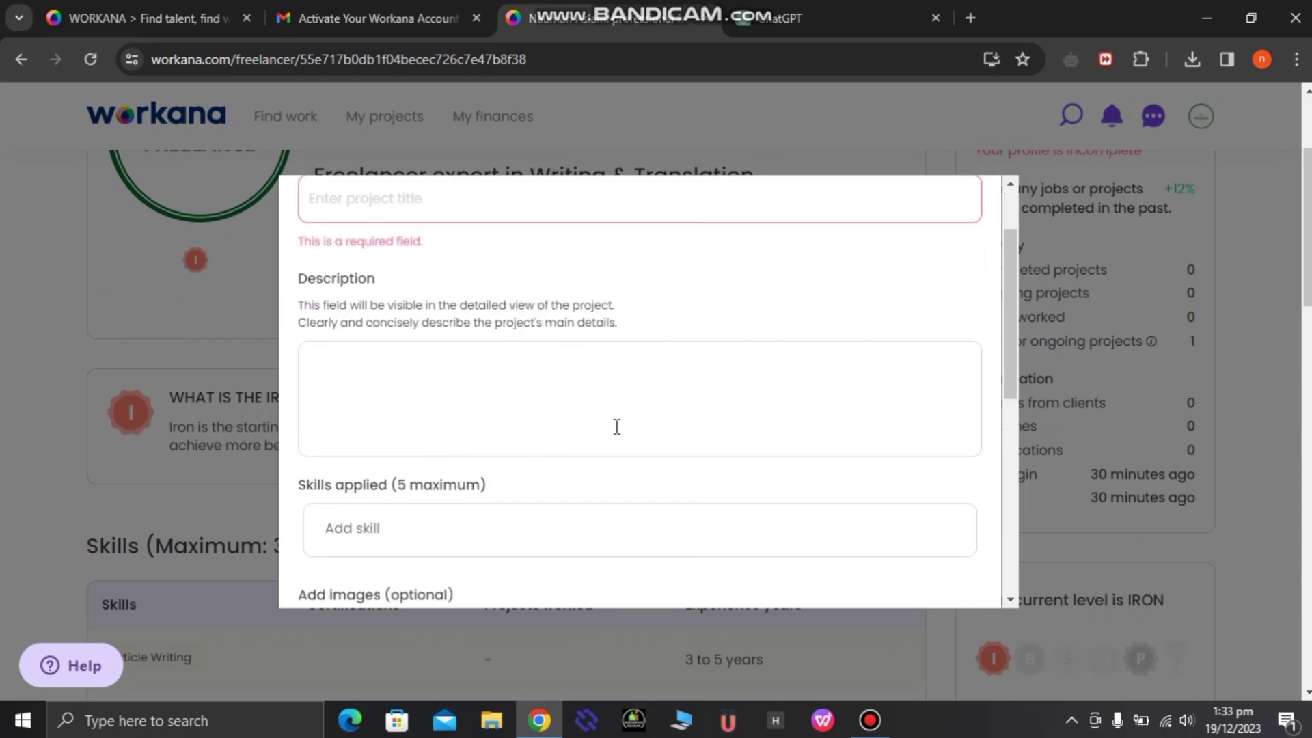
pyautogui.scroll(-2, 547, 444)
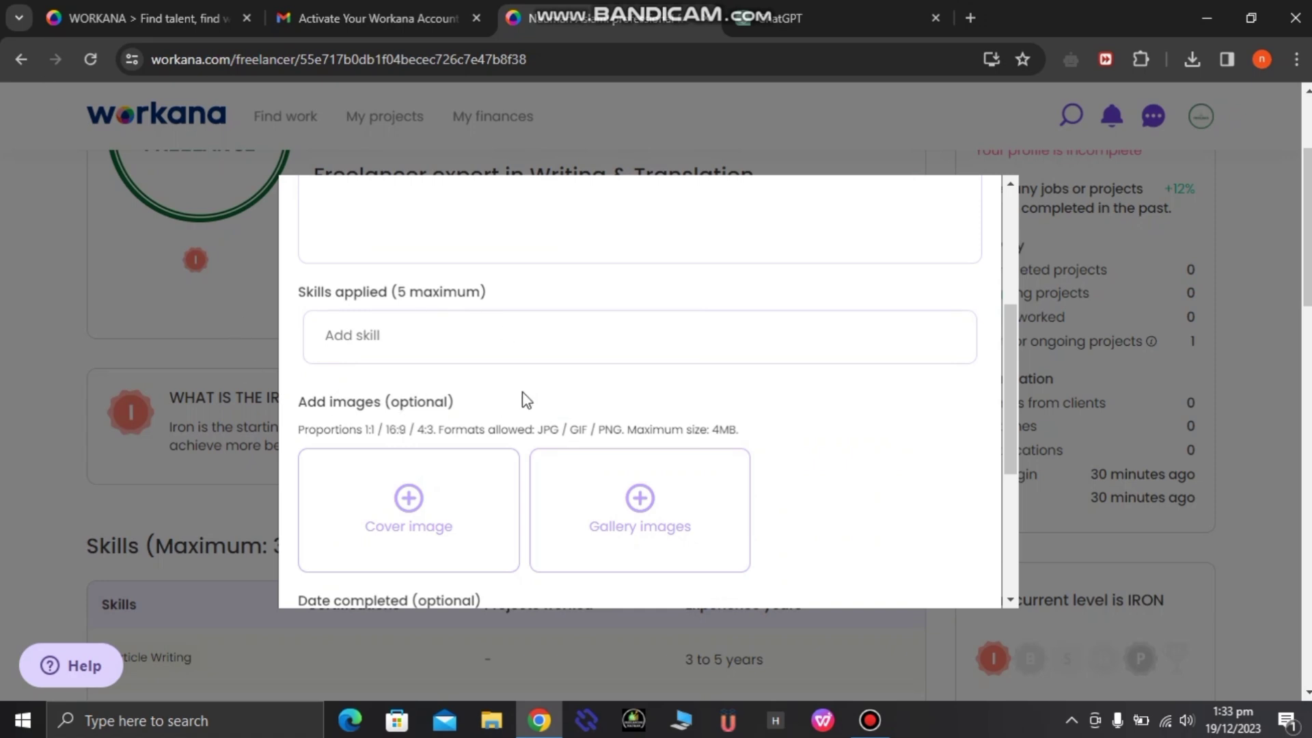
pyautogui.scroll(-2, 584, 385)
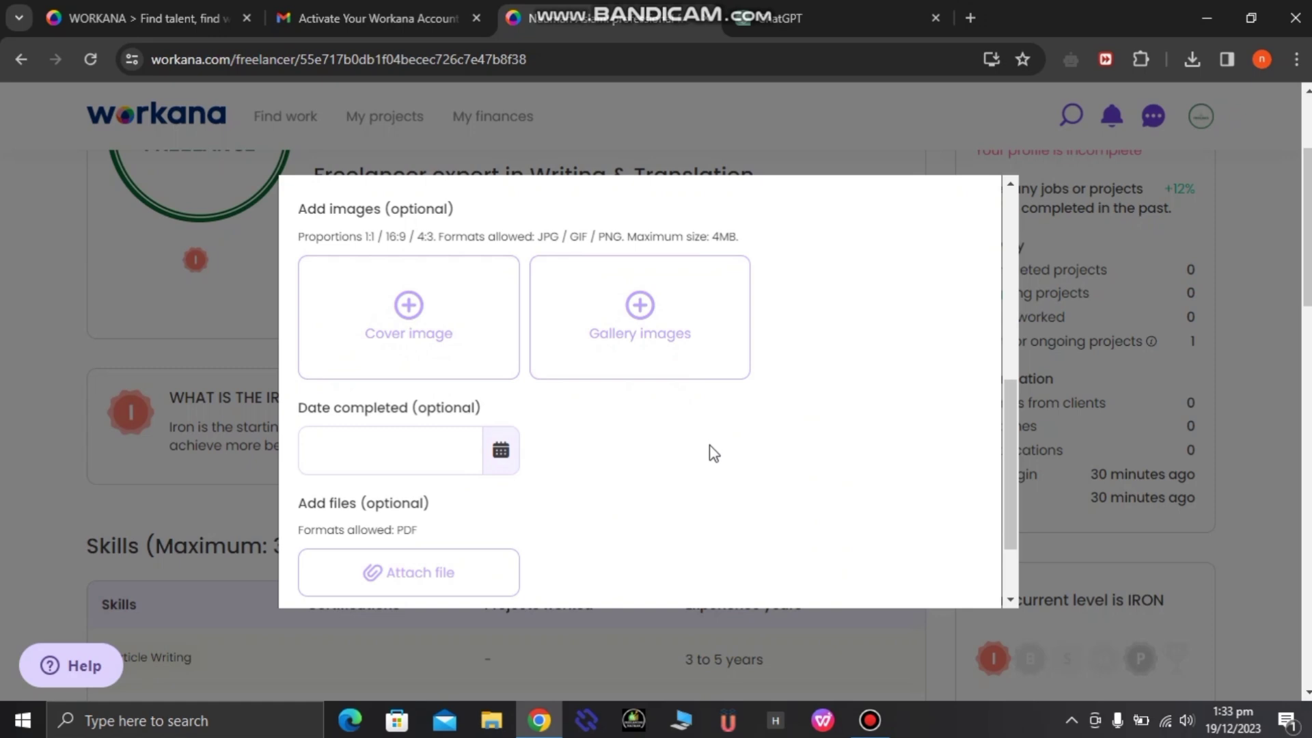
pyautogui.scroll(-1, 693, 419)
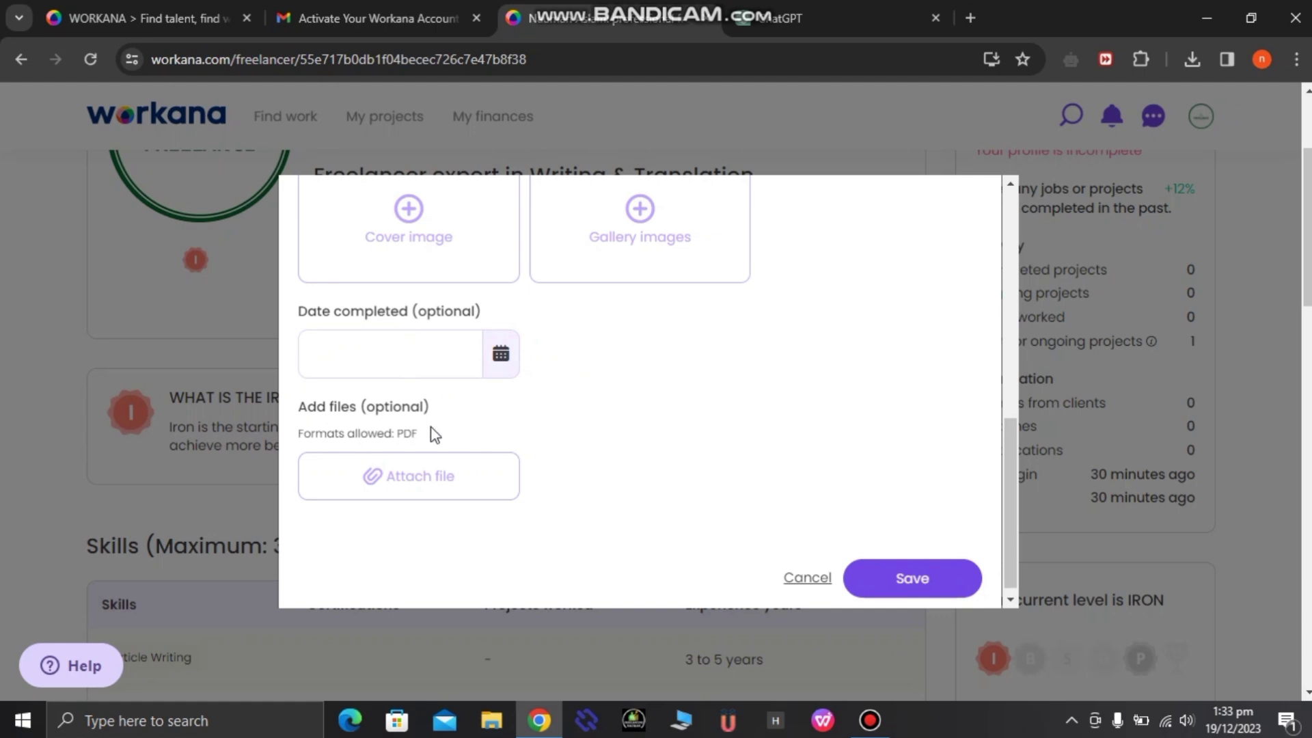
pyautogui.scroll(5, 679, 503)
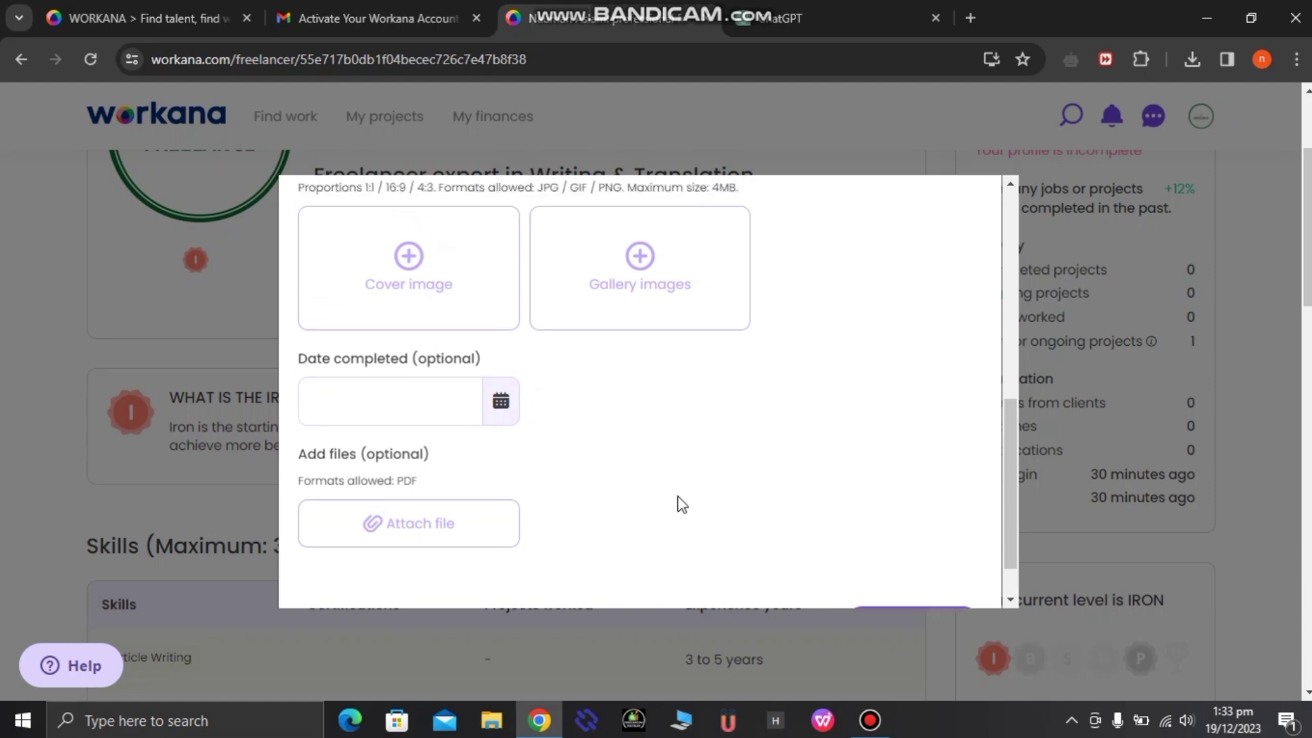
pyautogui.scroll(2, 497, 511)
pyautogui.scroll(-3, 410, 588)
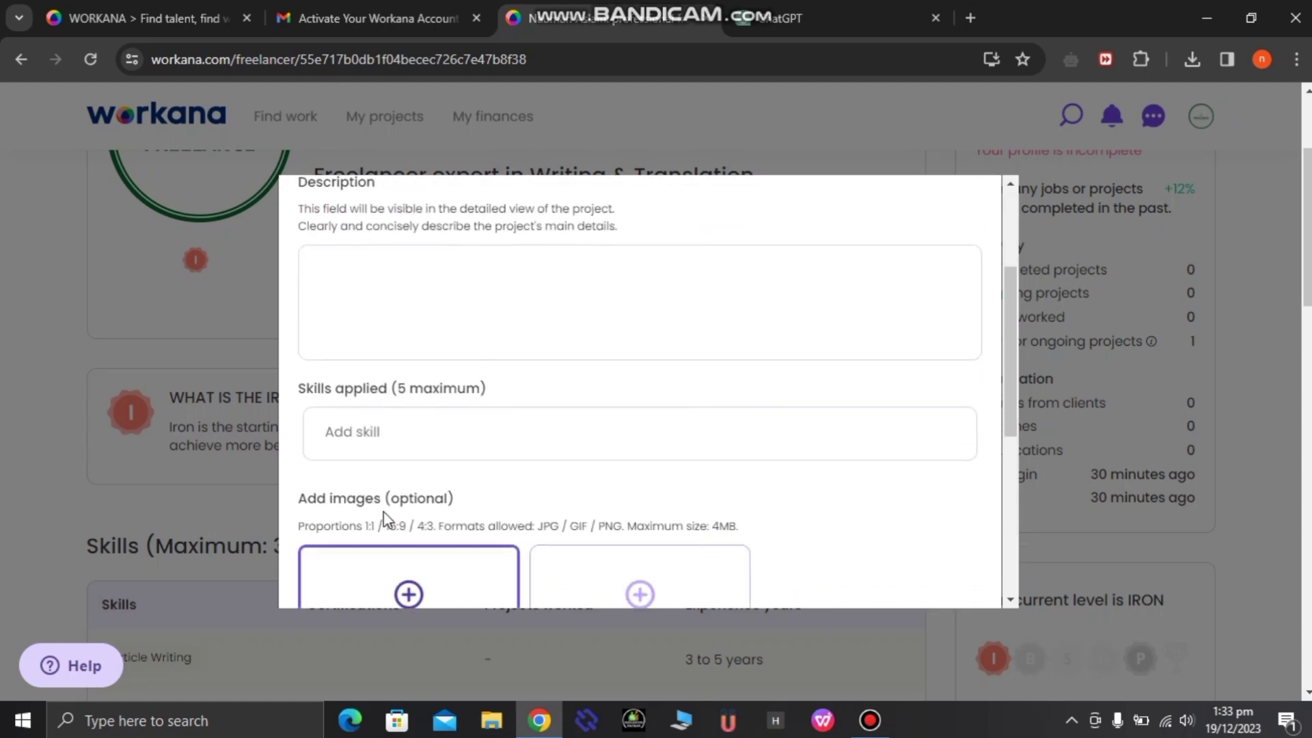
# View the ChatGPT-written content writer description, clear its text selection, and return to the Workana project form.
pyautogui.scroll(2, 473, 418)
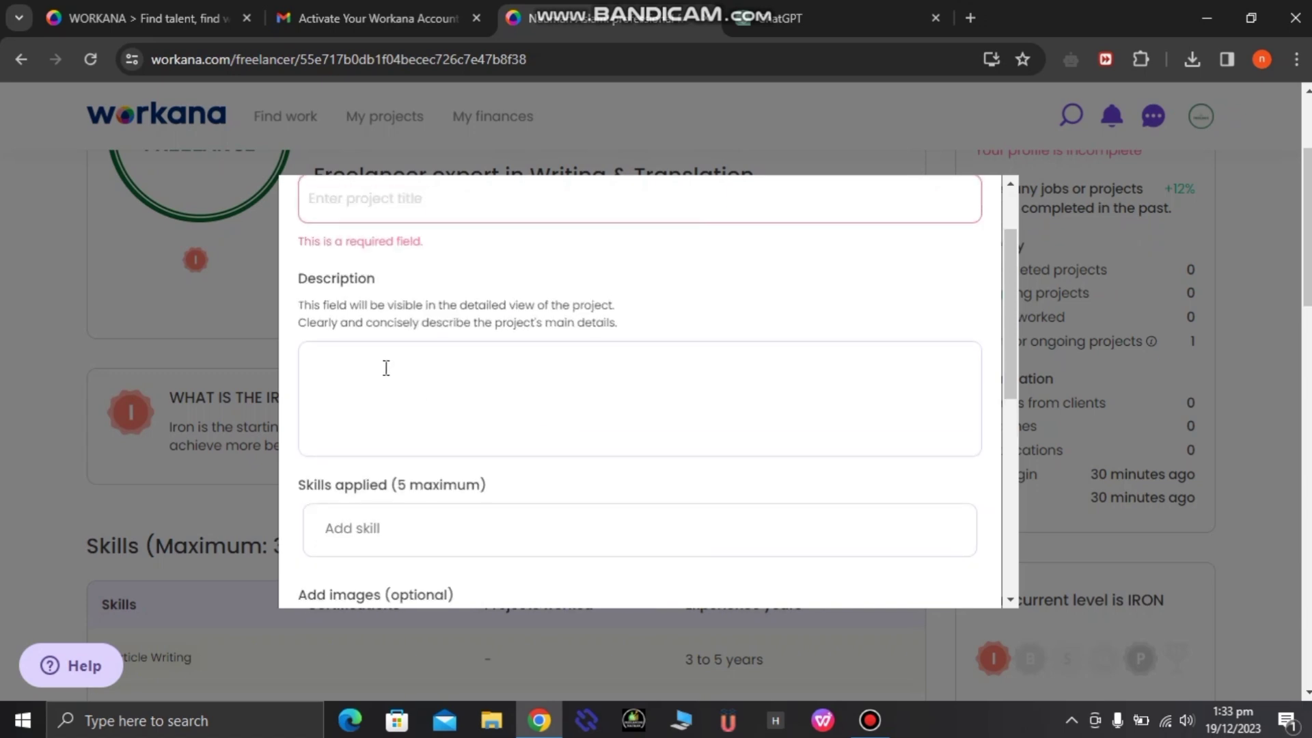
pyautogui.scroll(1, 523, 406)
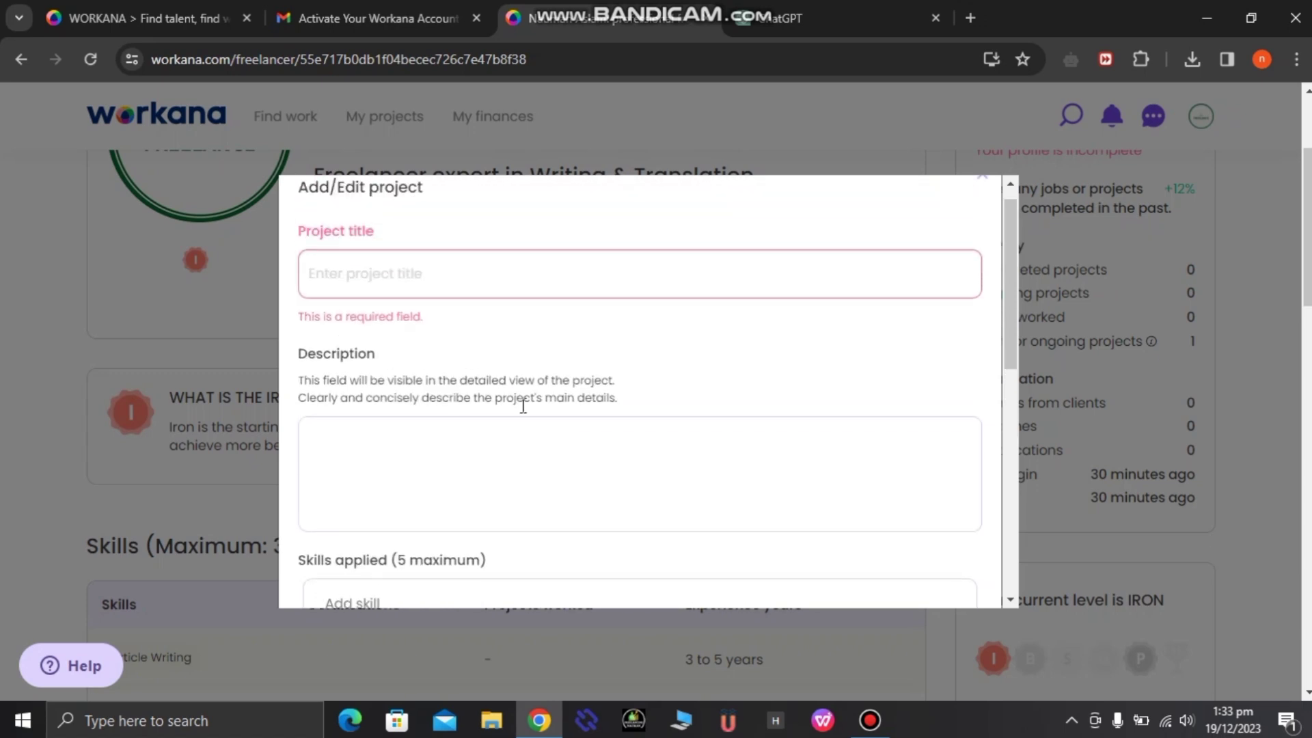
pyautogui.scroll(1, 523, 405)
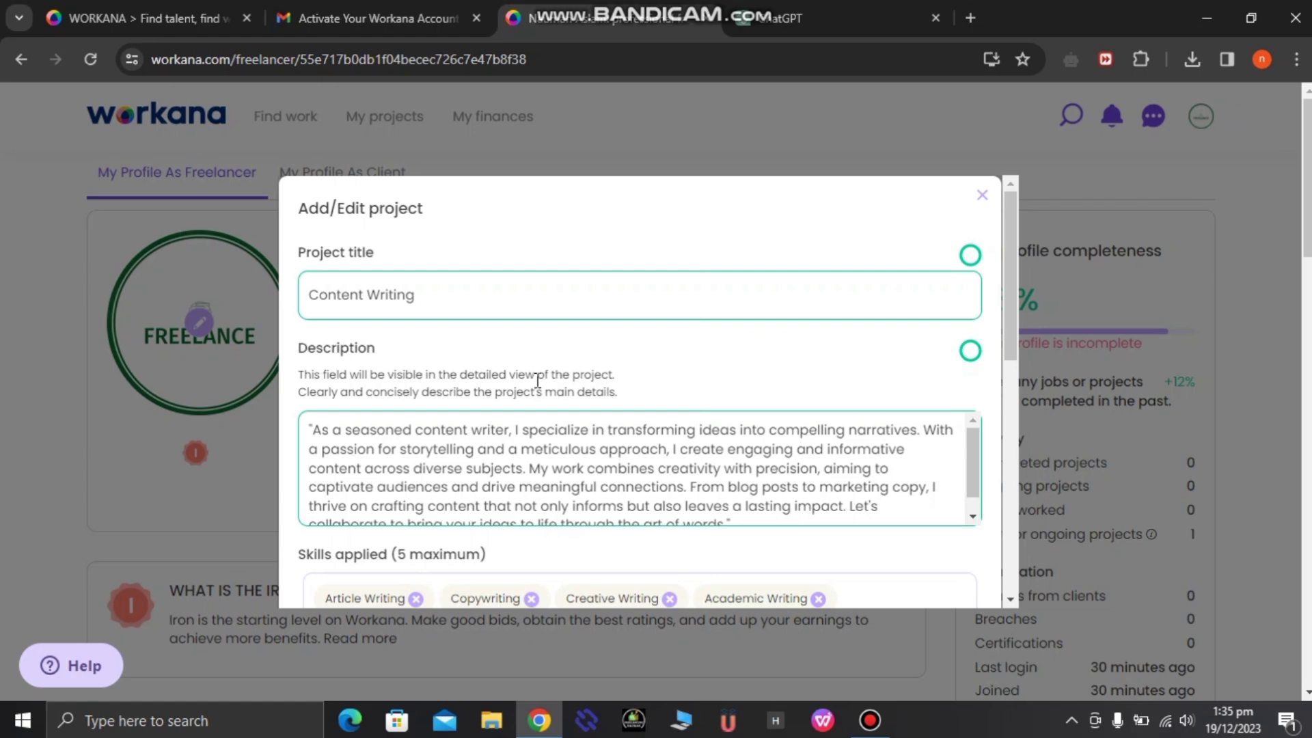
pyautogui.click(799, 16)
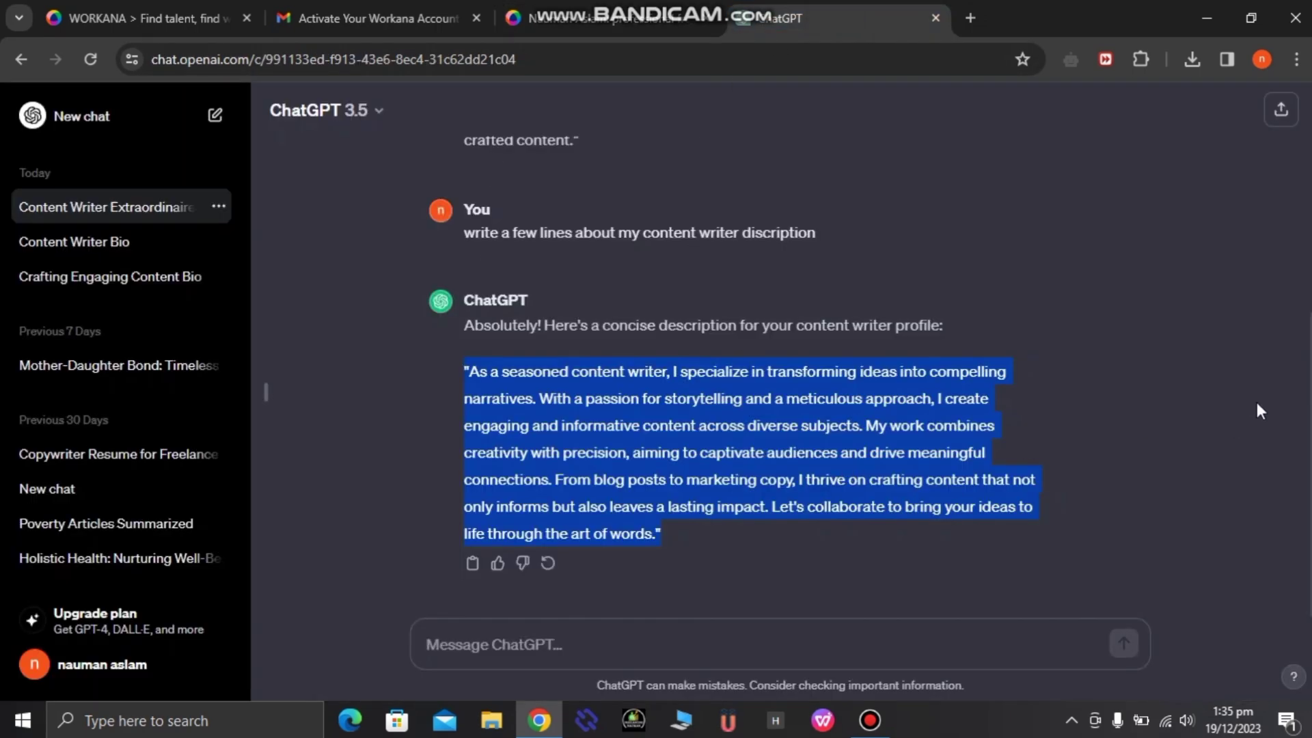
pyautogui.click(1093, 425)
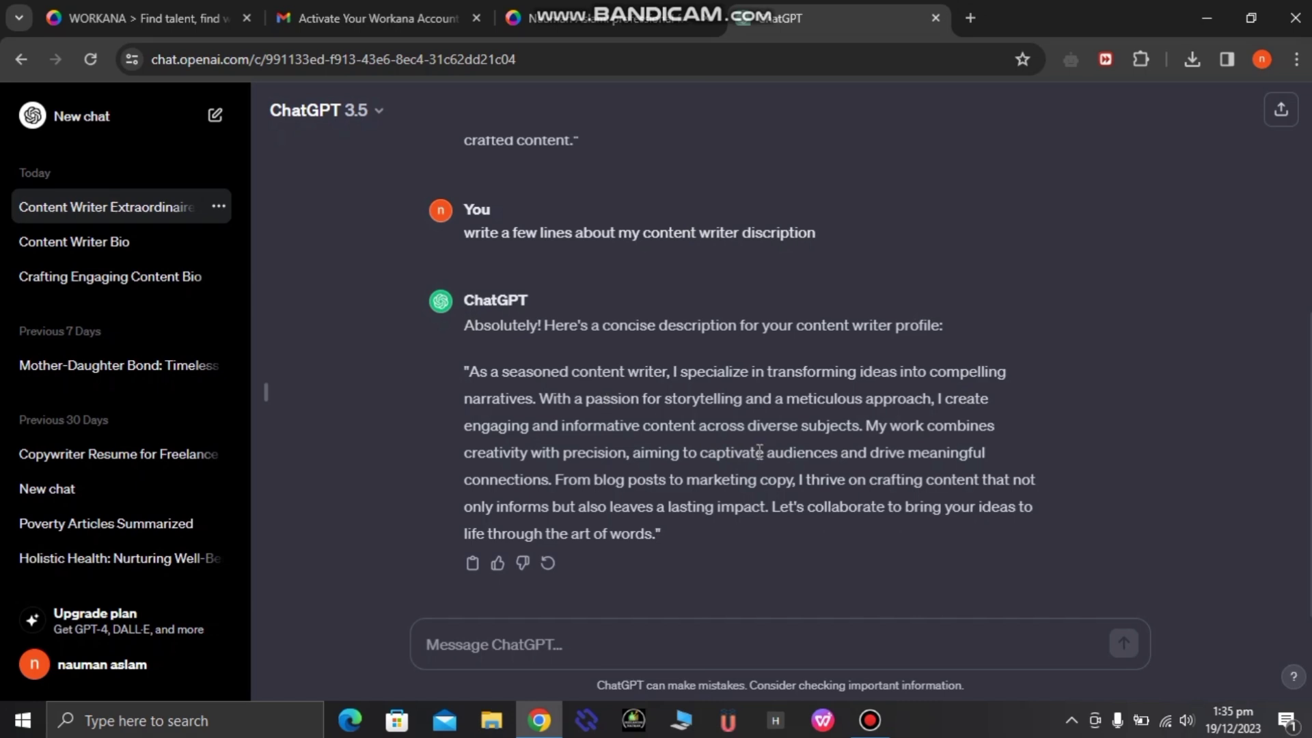
pyautogui.click(602, 20)
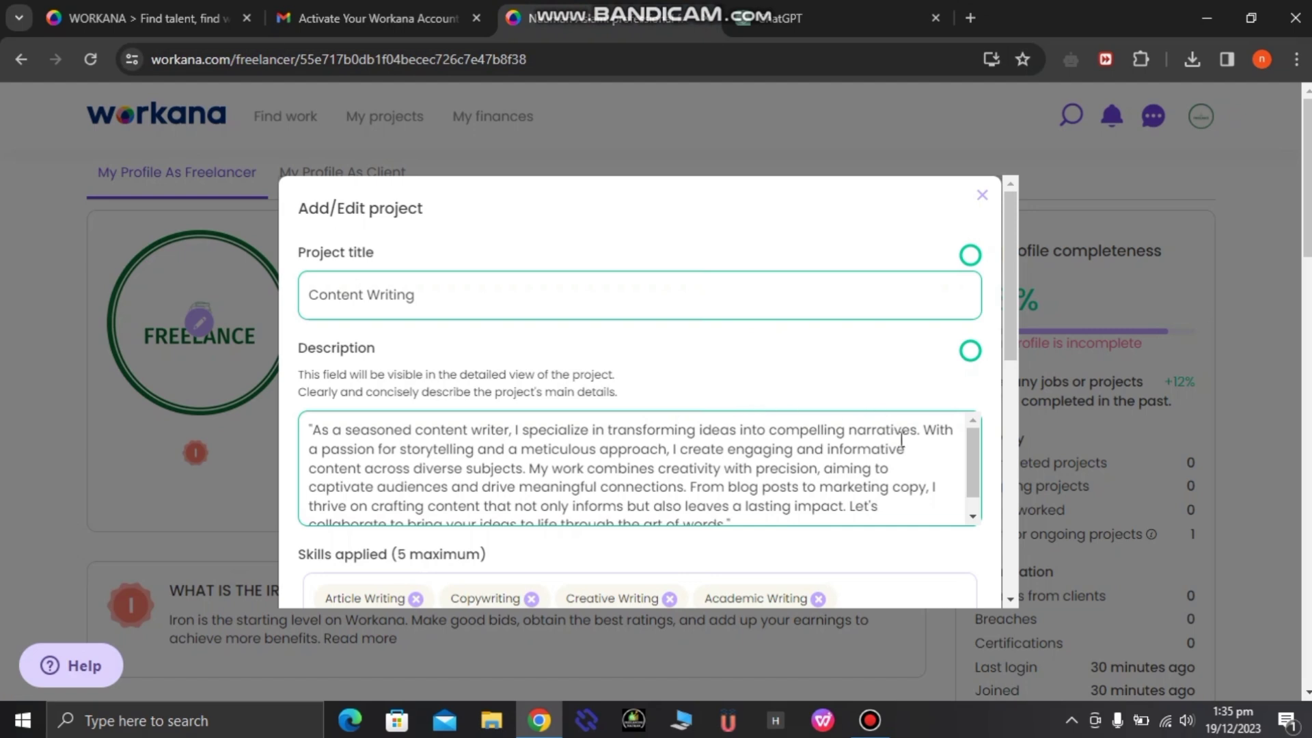
# Review the "Content Writing" project's description, skills, image and optional fields, and save it to the featured projects.
pyautogui.scroll(-3, 900, 440)
pyautogui.scroll(-1, 902, 461)
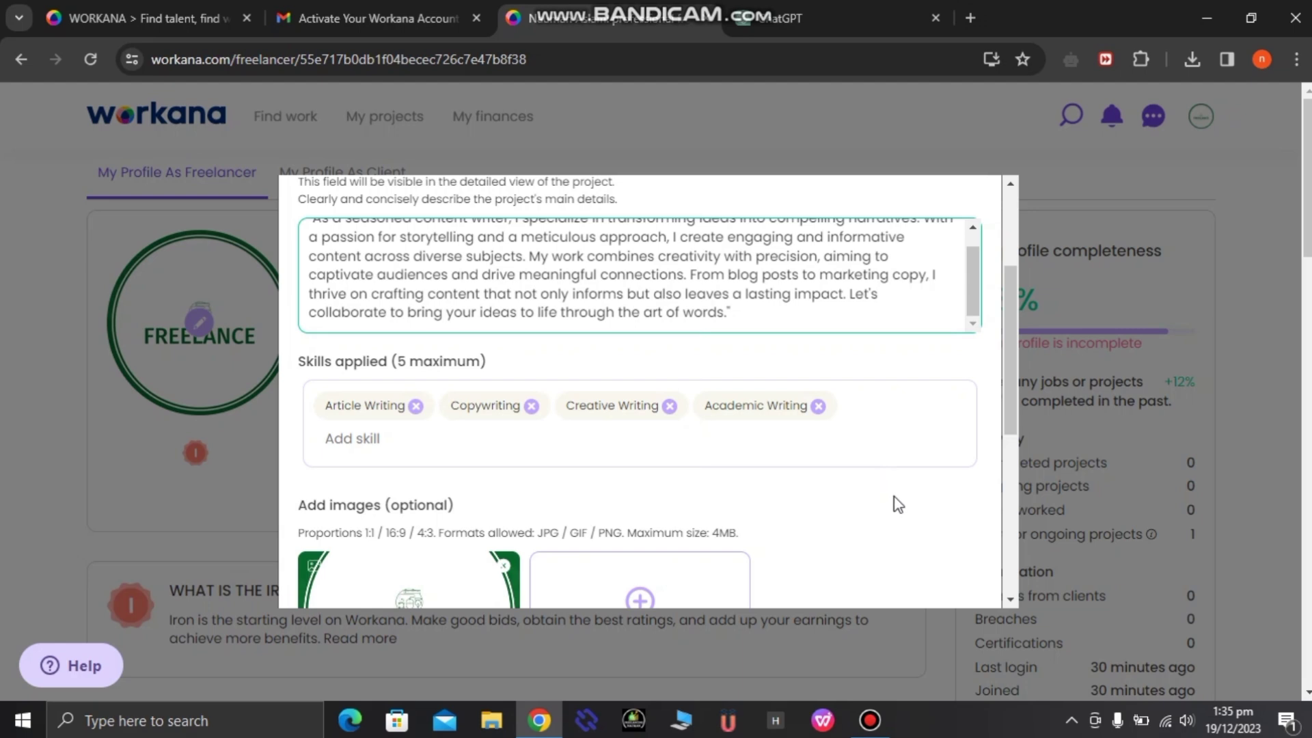
pyautogui.scroll(-1, 893, 502)
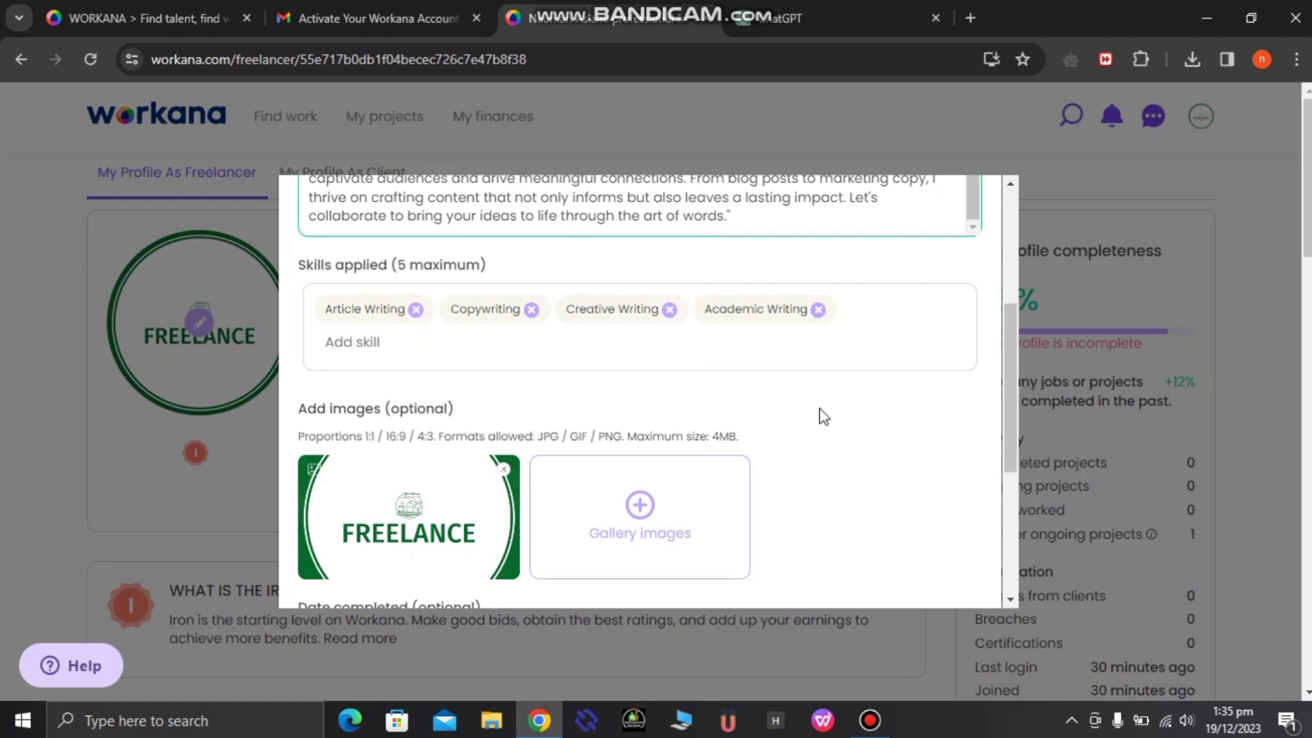
pyautogui.scroll(-5, 861, 474)
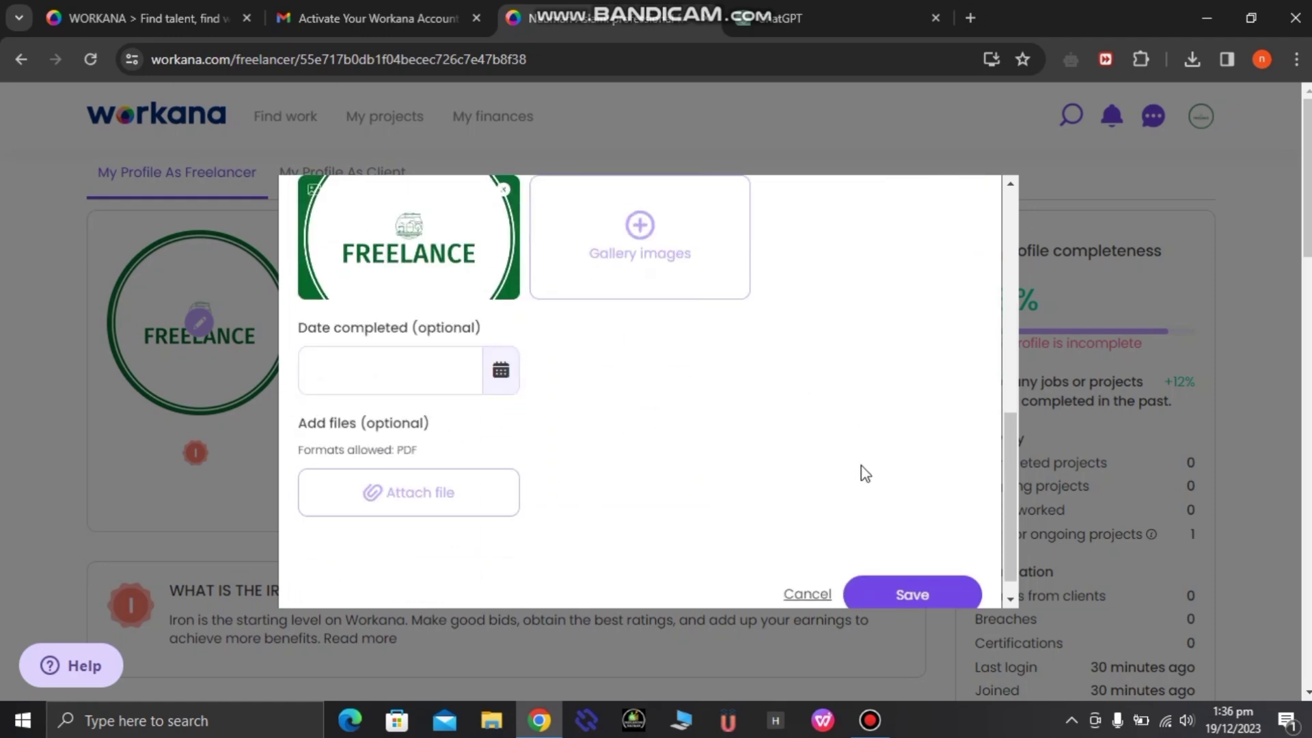
pyautogui.click(943, 580)
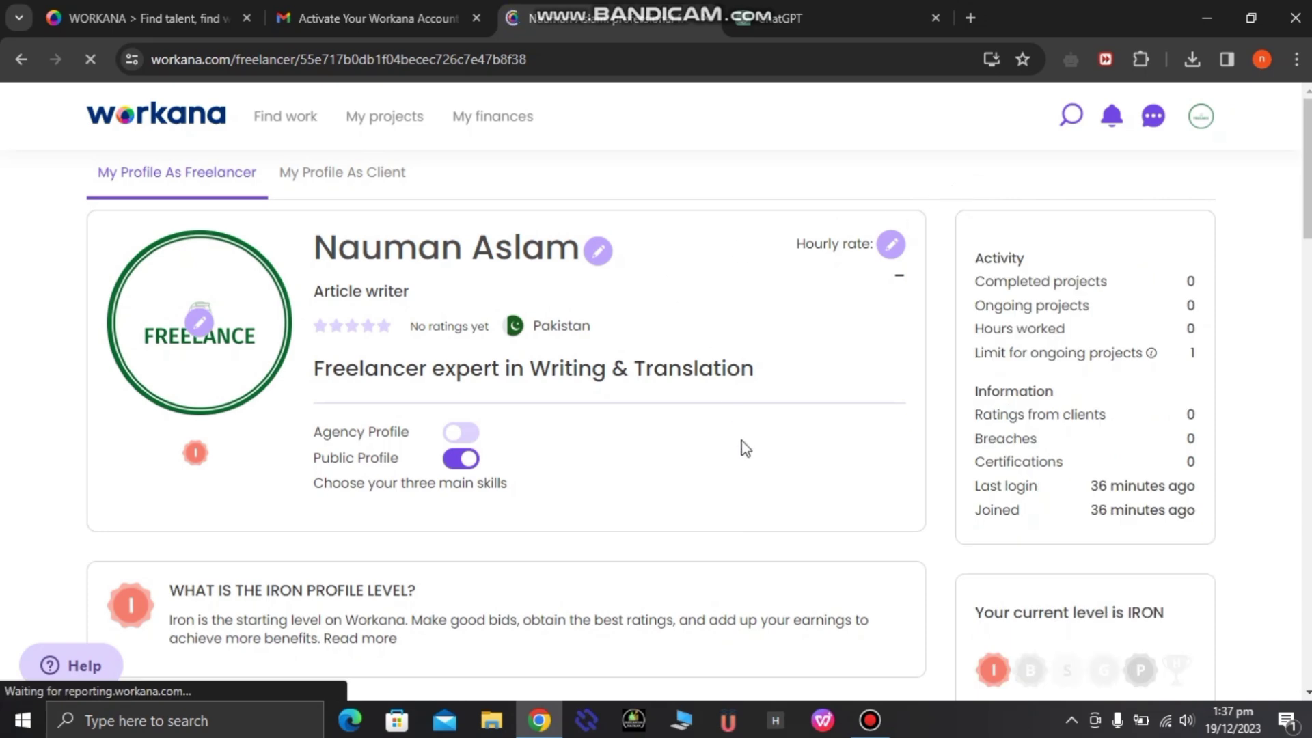
# Set the freelancer profile's hourly rate to 10 USD and save the personal information.
pyautogui.scroll(-3, 769, 481)
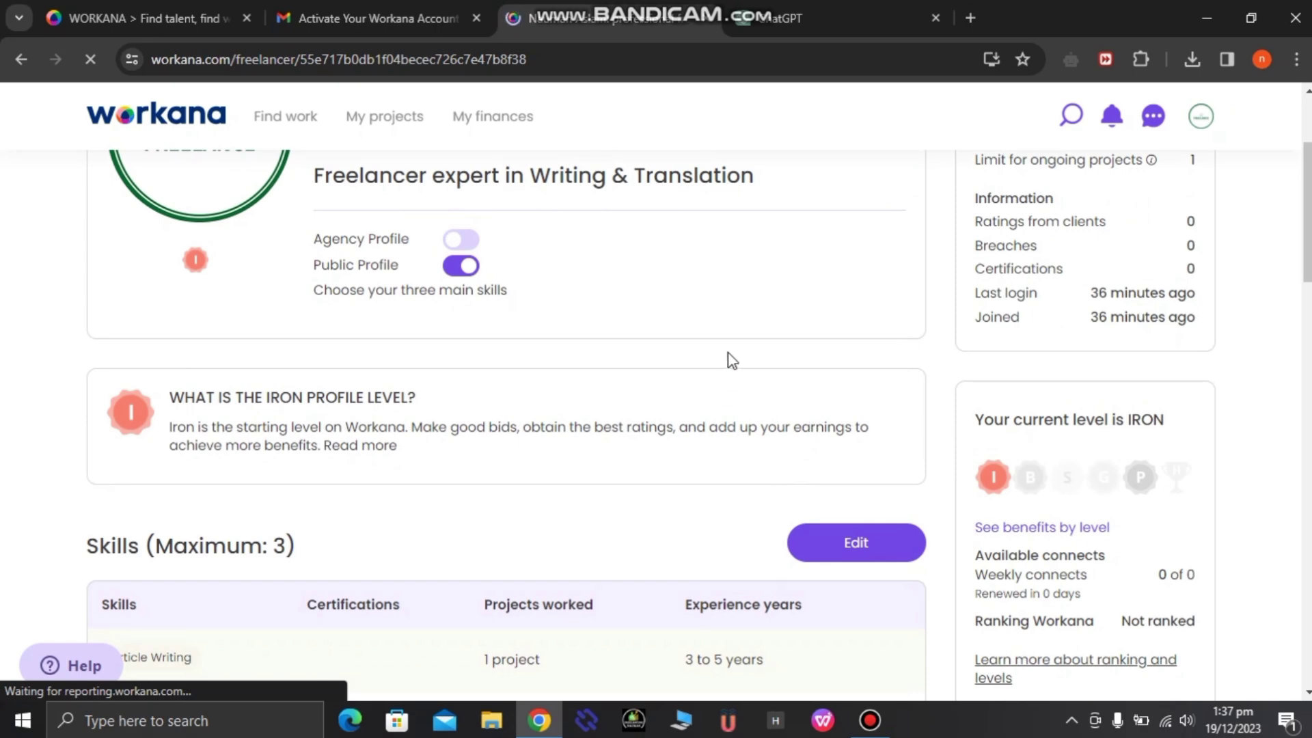
pyautogui.scroll(-4, 728, 360)
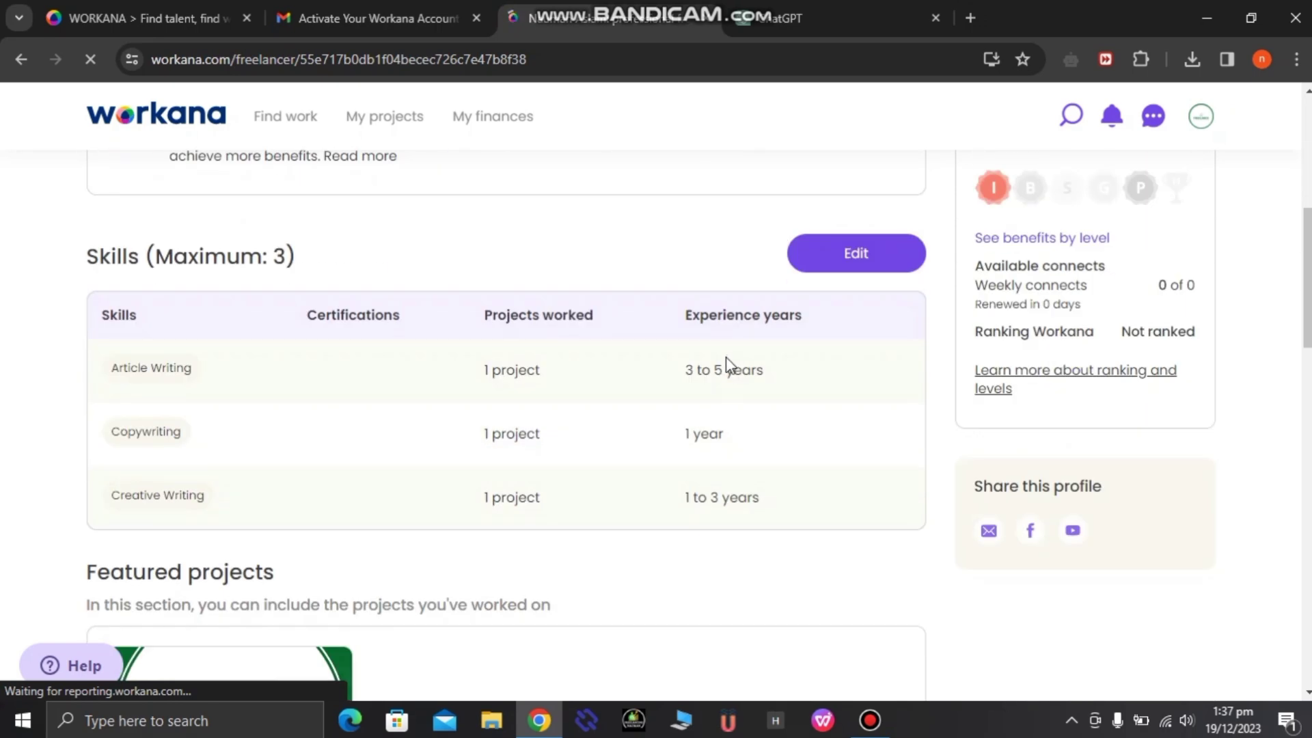
pyautogui.scroll(-4, 727, 362)
pyautogui.scroll(11, 747, 375)
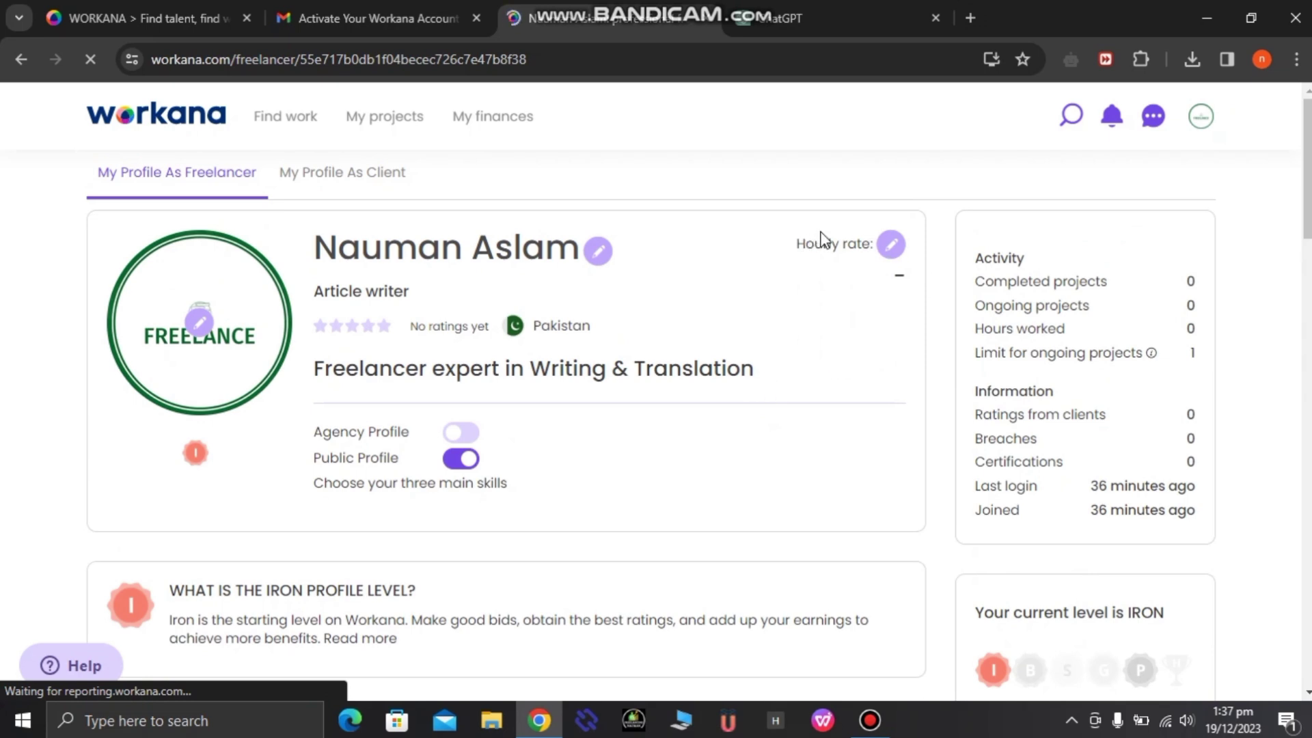
pyautogui.click(891, 246)
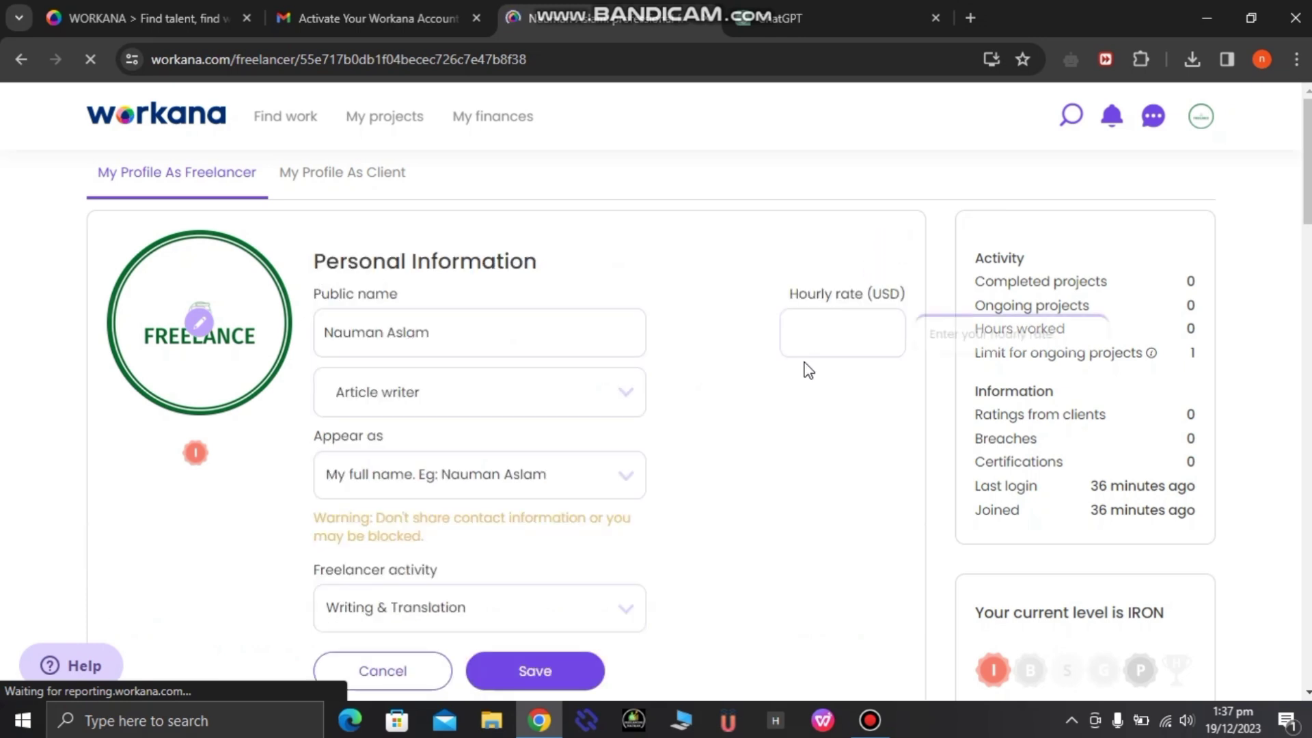
pyautogui.click(827, 324)
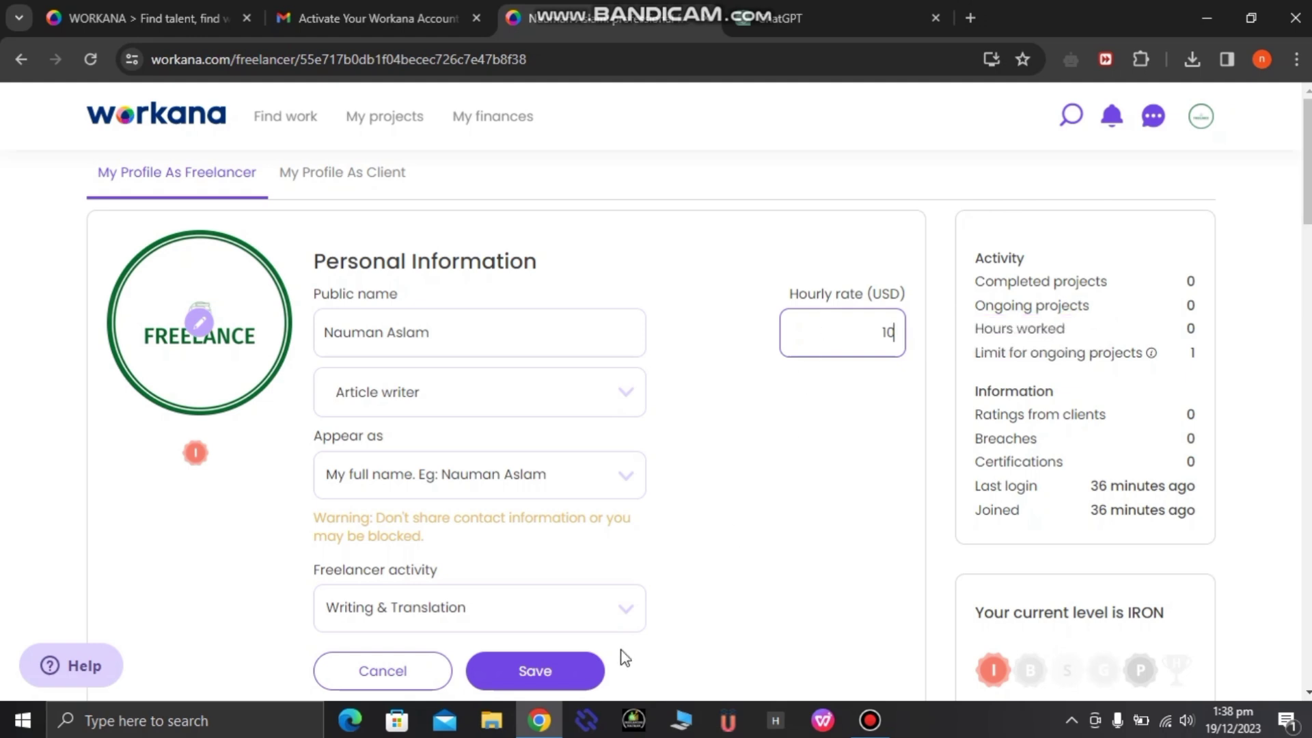
pyautogui.click(545, 671)
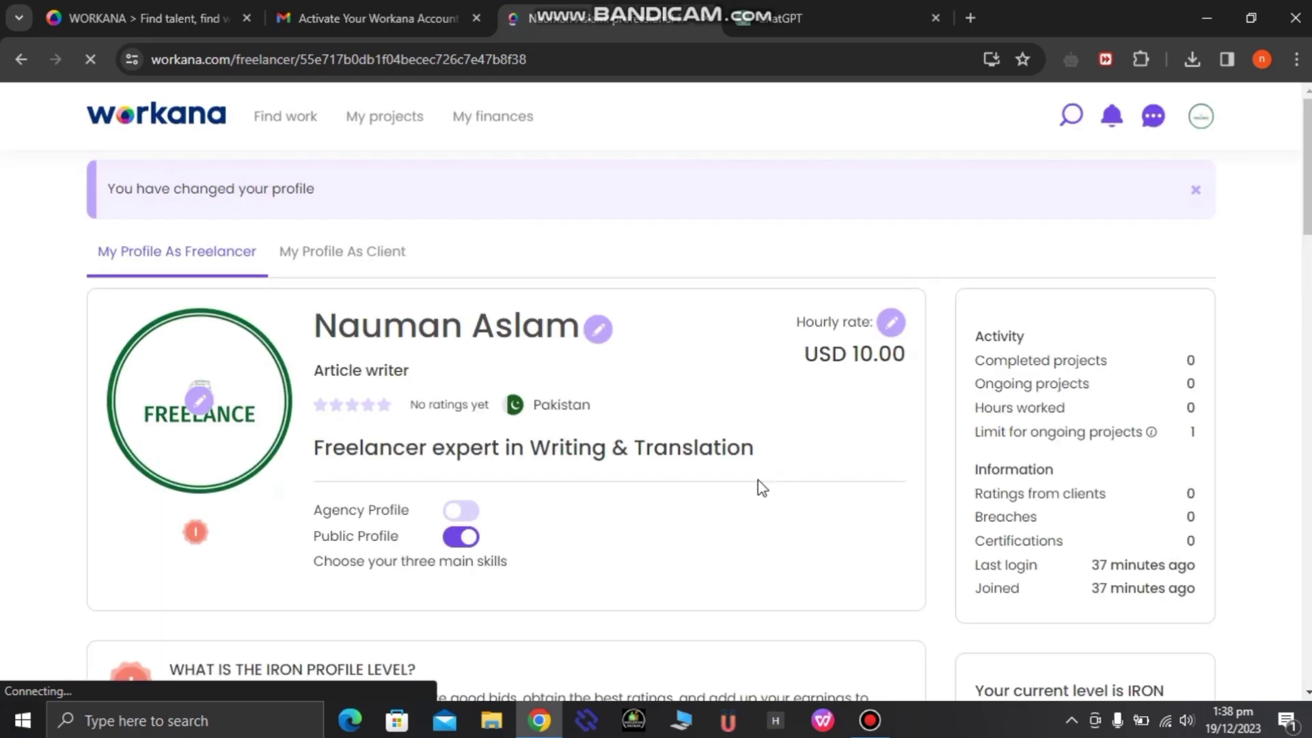
pyautogui.scroll(-5, 747, 490)
pyautogui.scroll(5, 729, 489)
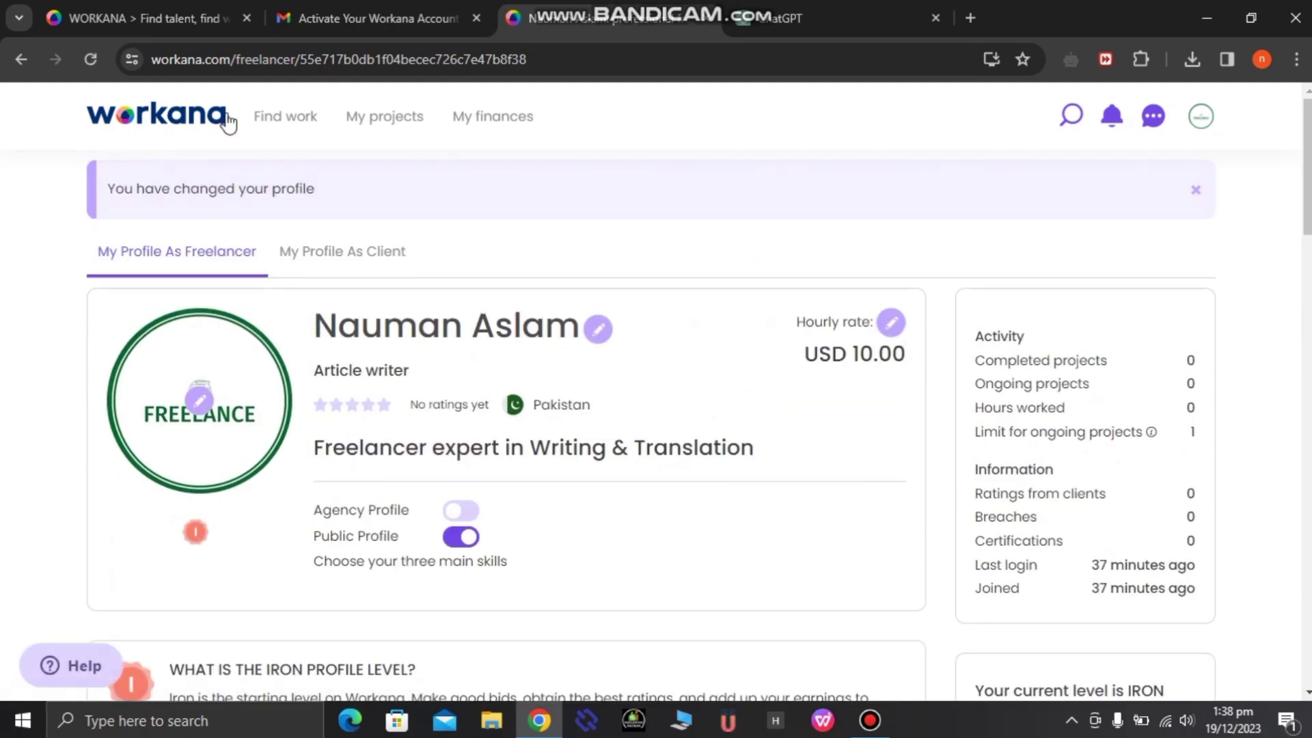
# Open the project listings, search for "writing" among the English projects, and browse the matching jobs.
pyautogui.moveTo(294, 113)
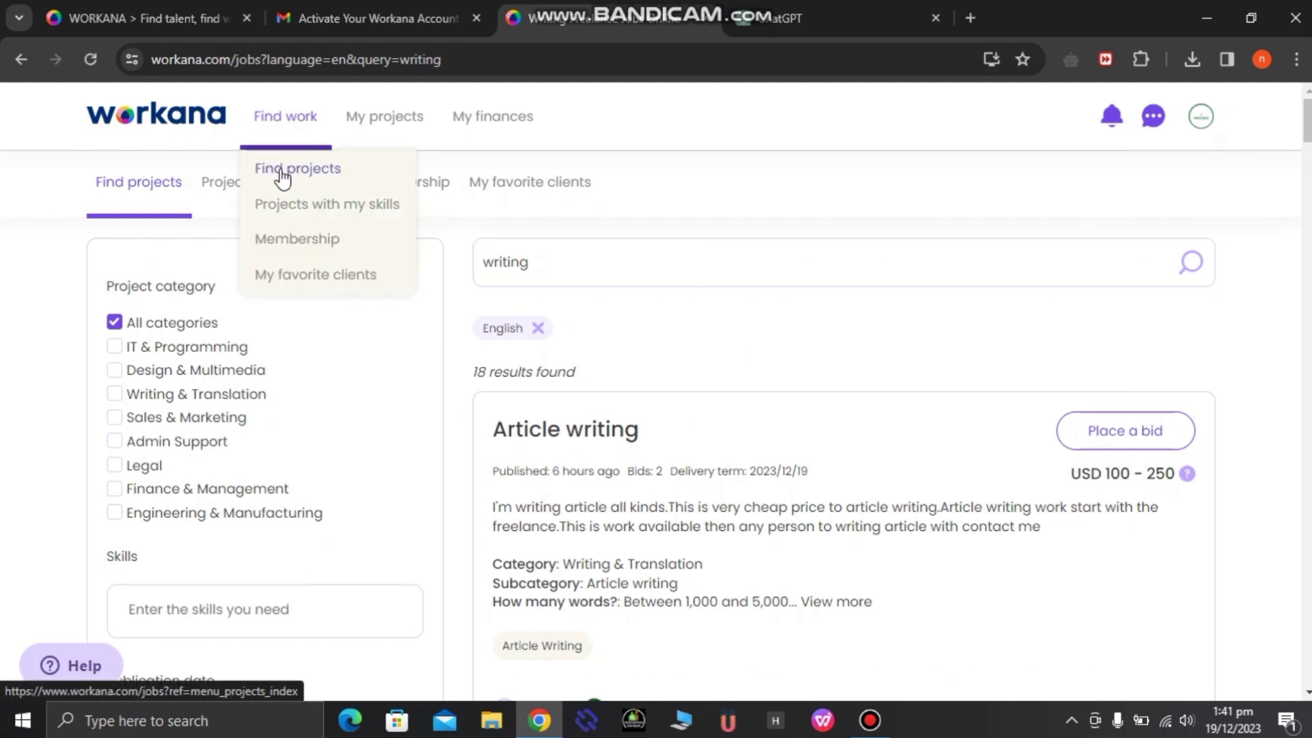
pyautogui.click(306, 171)
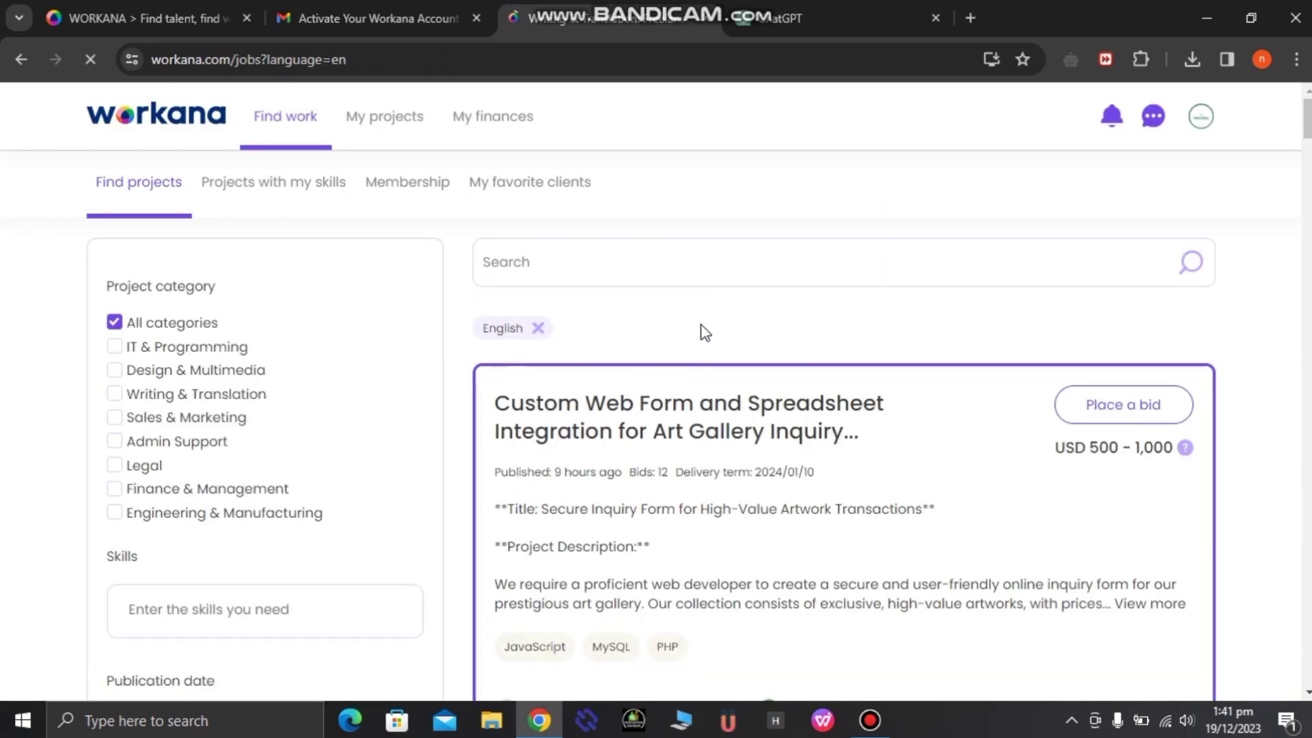
pyautogui.click(539, 258)
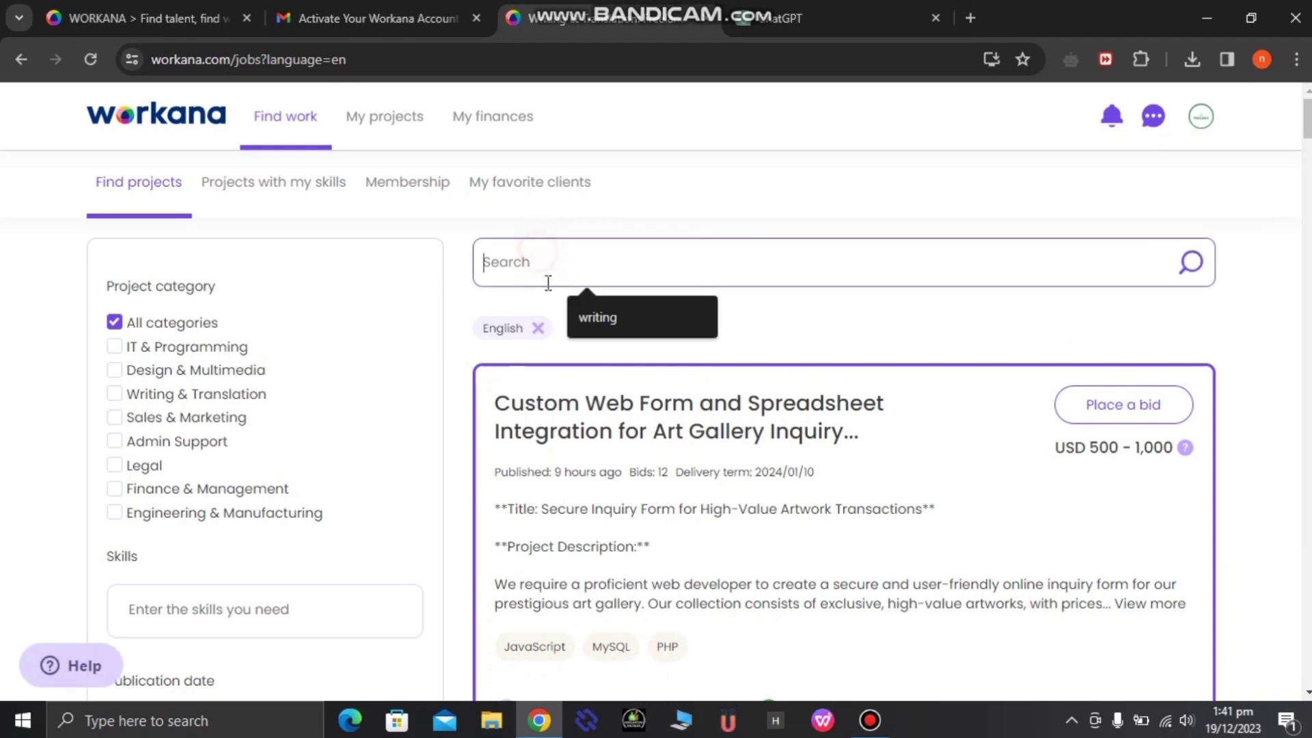
pyautogui.click(625, 315)
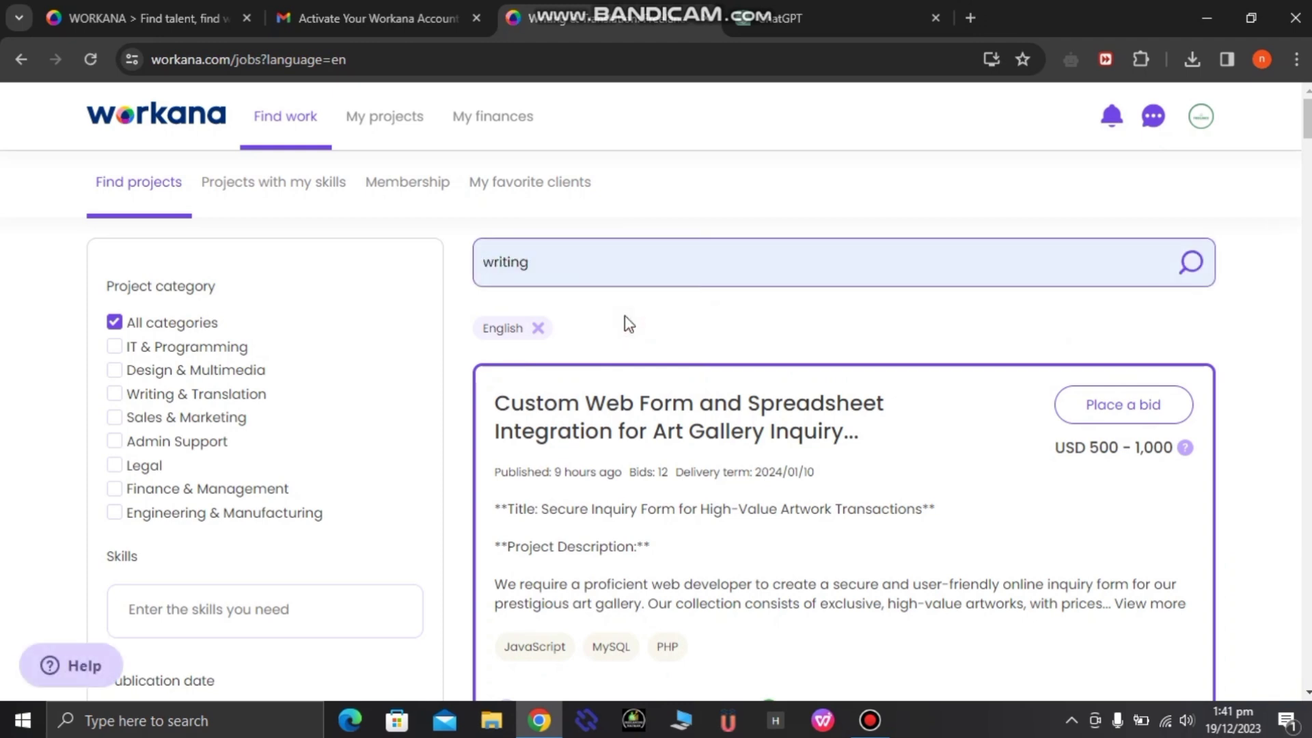
pyautogui.press('Return')
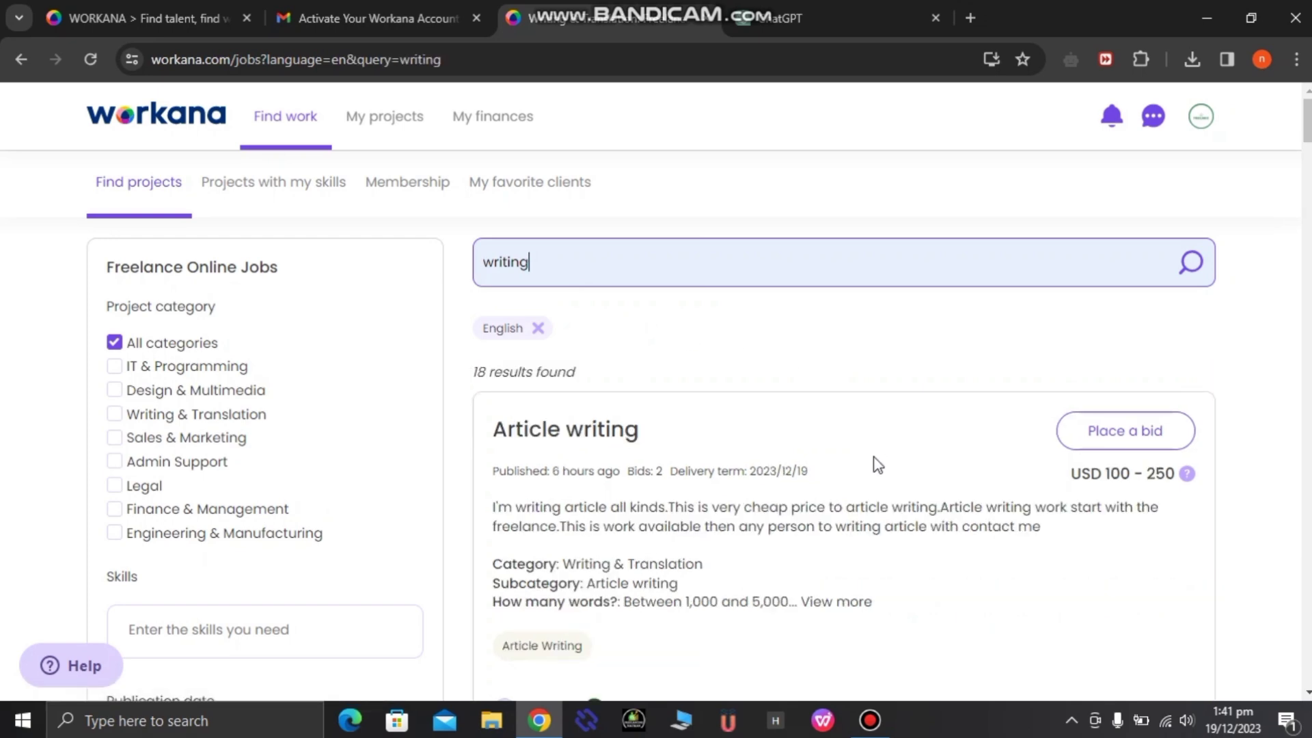
pyautogui.scroll(-5, 881, 456)
pyautogui.scroll(-9, 881, 472)
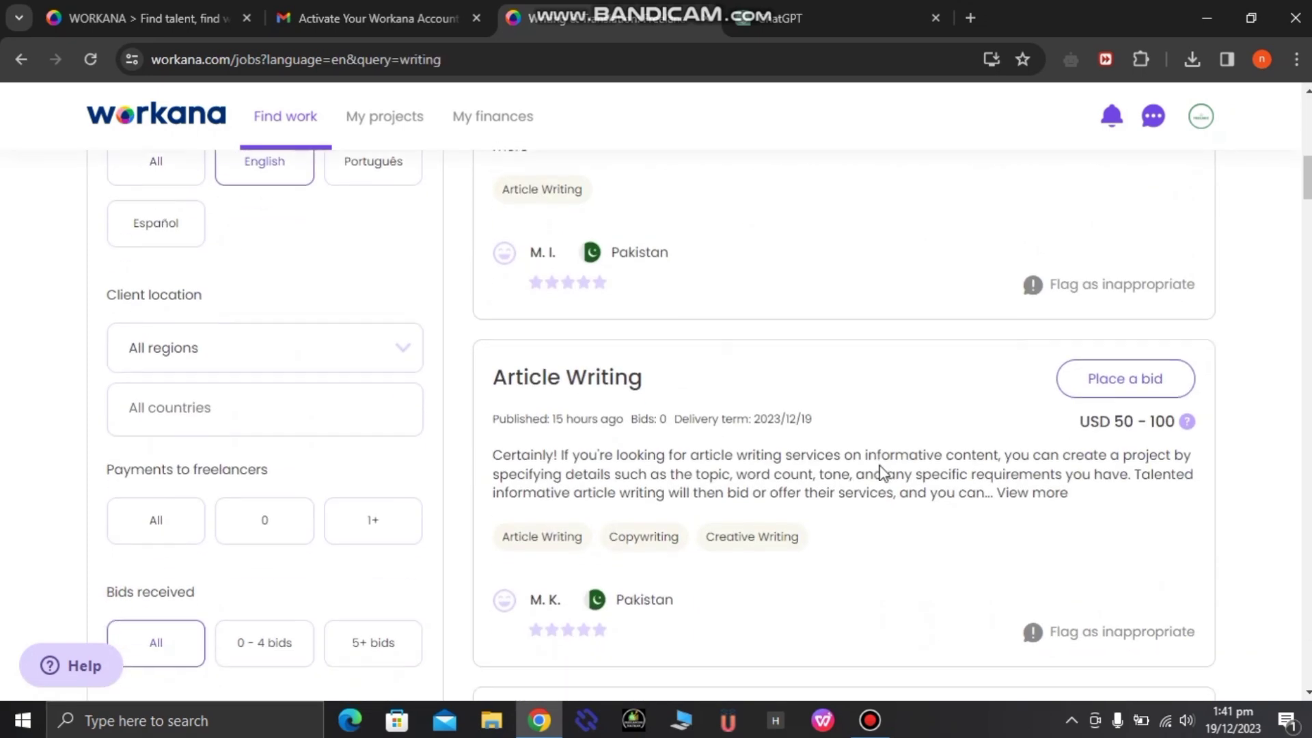
pyautogui.scroll(15, 885, 473)
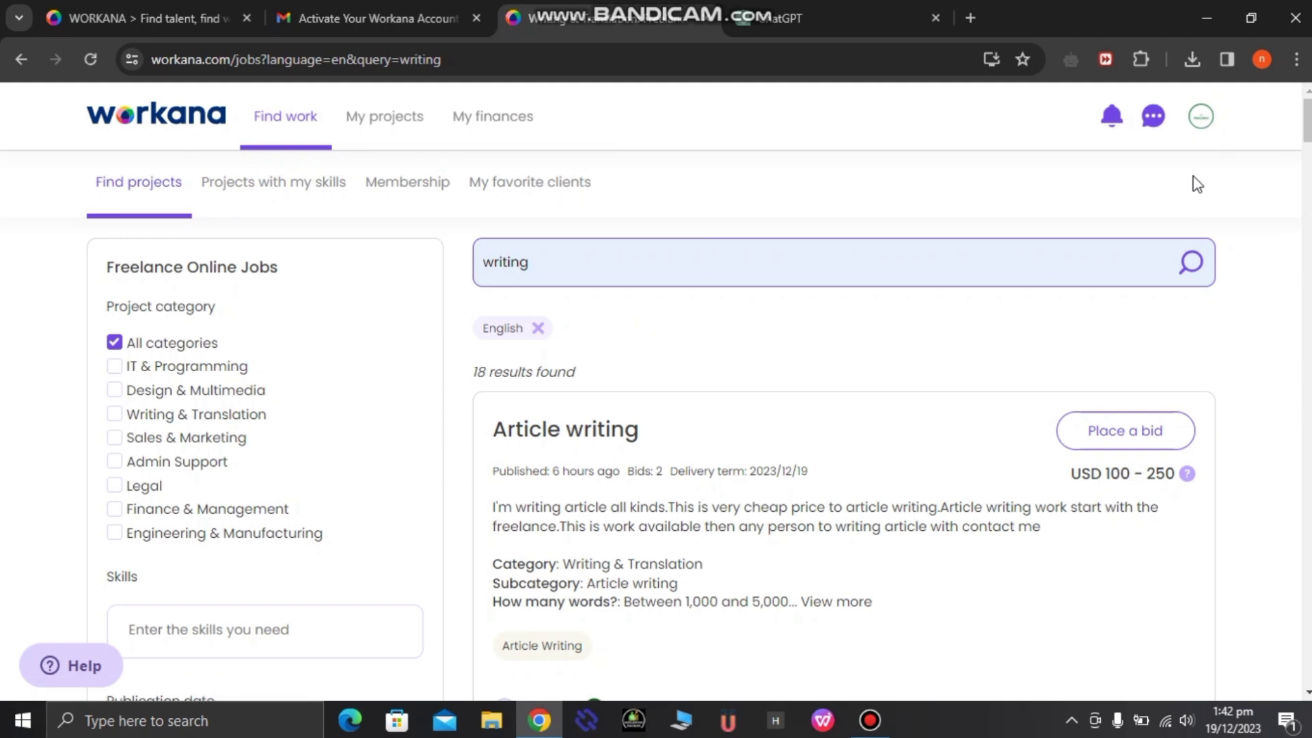
# Open the account settings page, followed by the page for setting up withdrawal methods.
pyautogui.click(1199, 127)
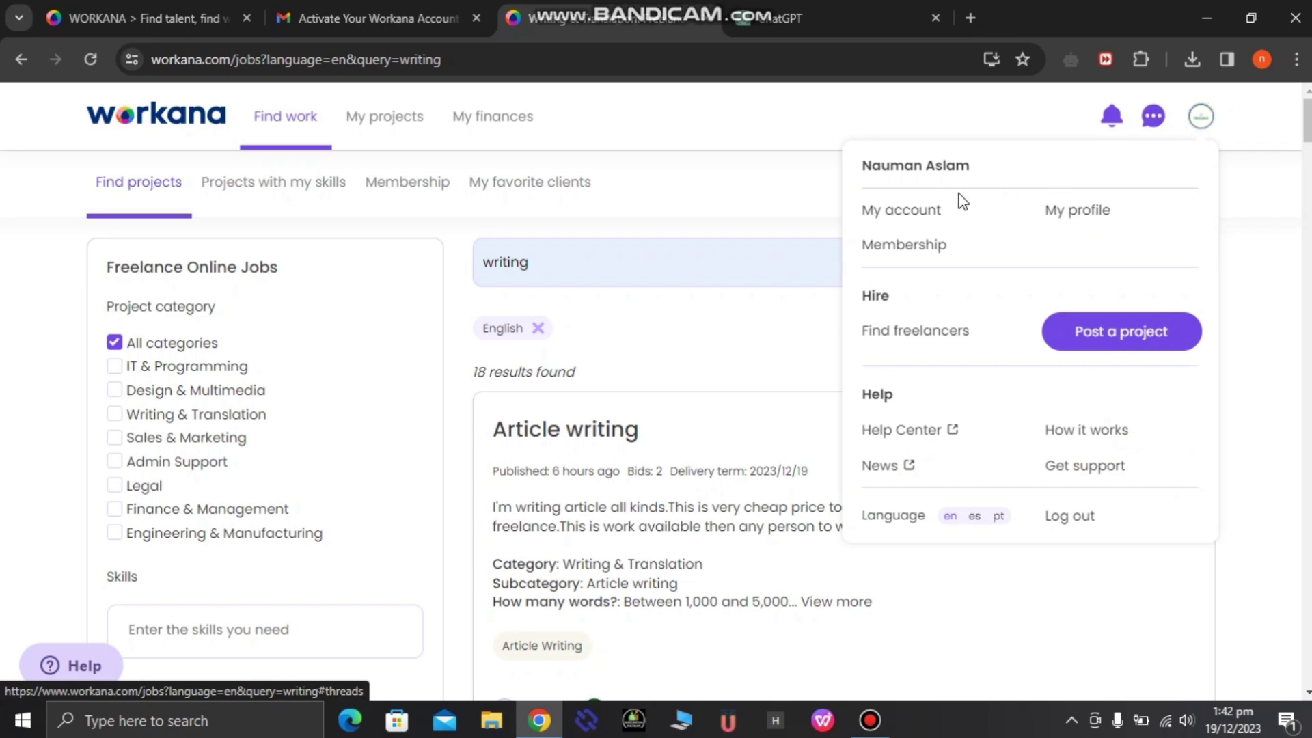
pyautogui.click(913, 210)
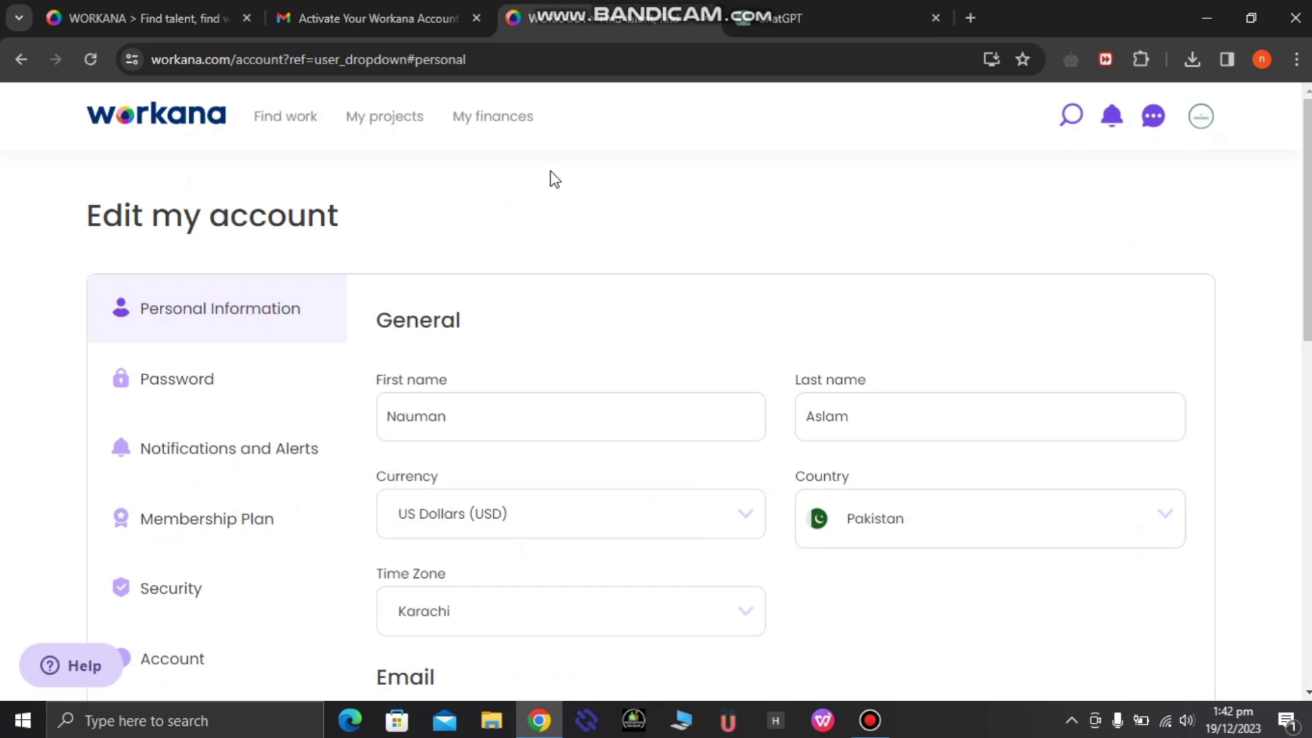
pyautogui.moveTo(486, 122)
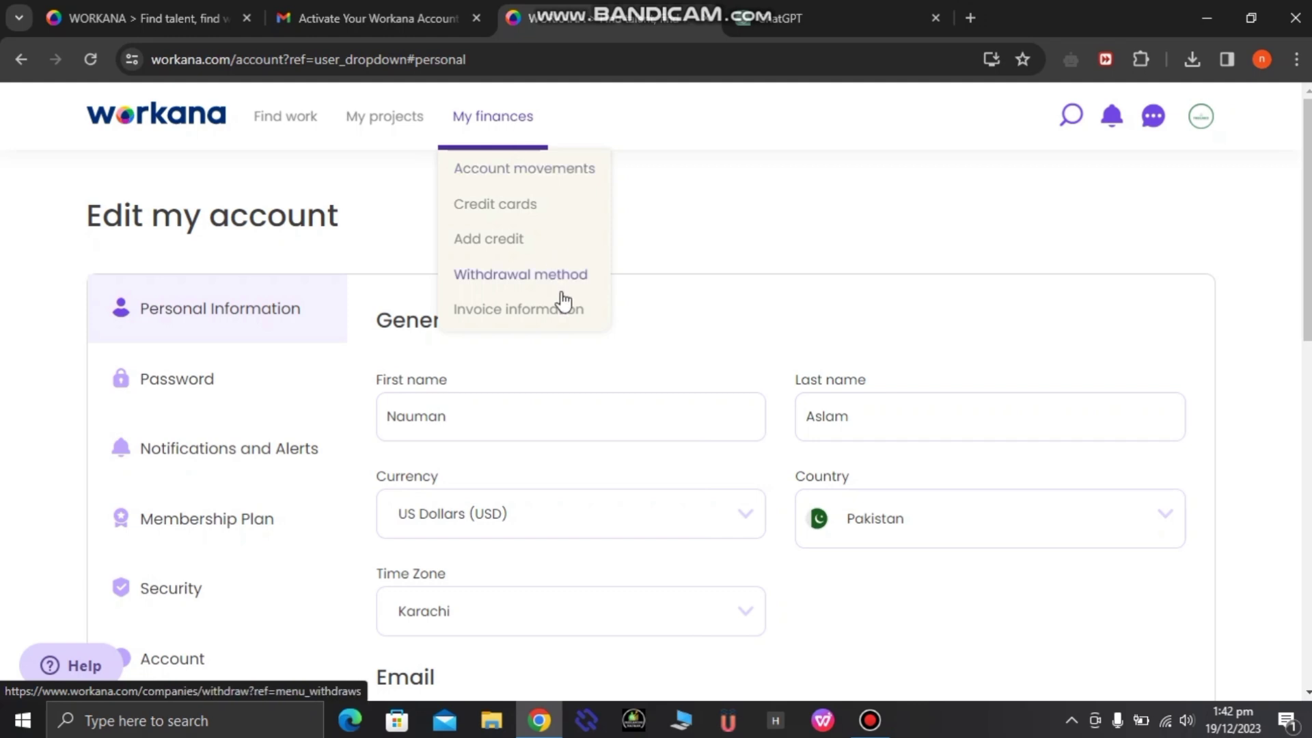
pyautogui.click(529, 280)
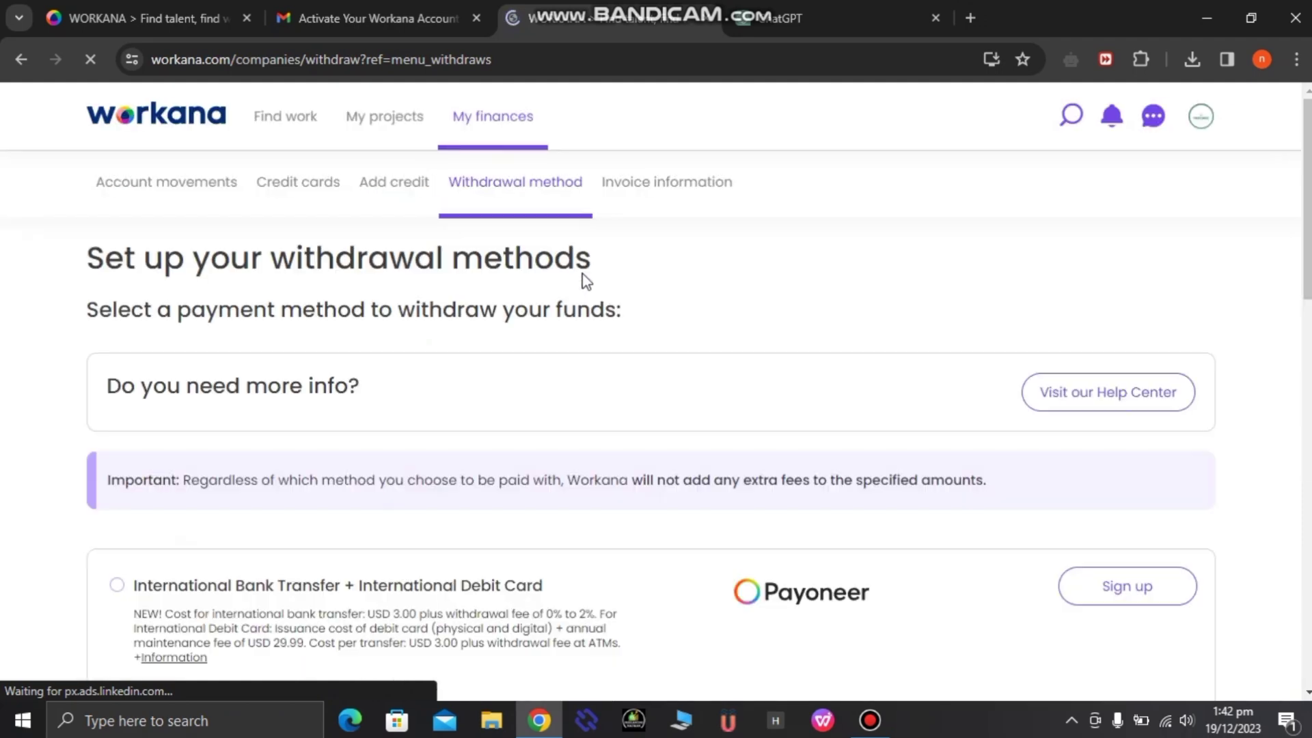
# Examine the Payoneer and PayPal withdrawal methods, the minimum withdrawal amount setting and the withdrawal schedule options.
pyautogui.scroll(-3, 794, 444)
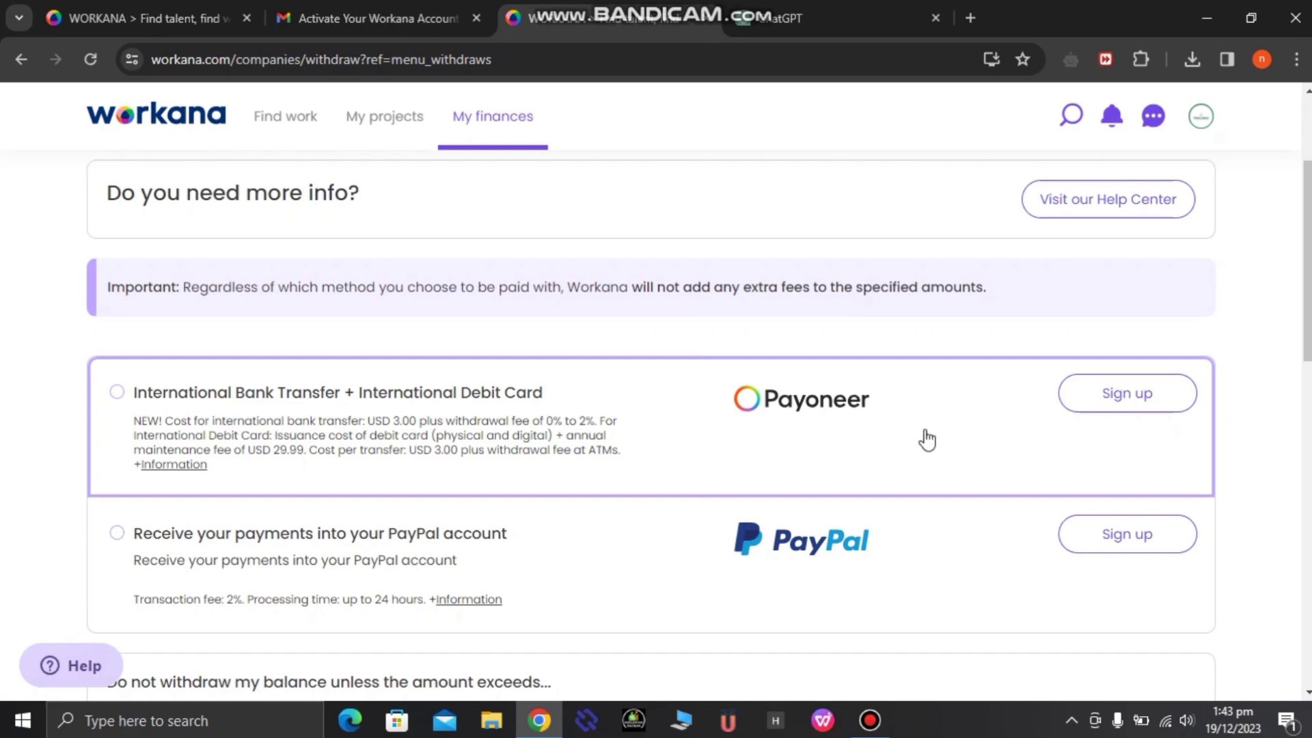
pyautogui.scroll(-8, 925, 442)
pyautogui.scroll(3, 924, 442)
pyautogui.scroll(-6, 924, 442)
pyautogui.scroll(9, 925, 453)
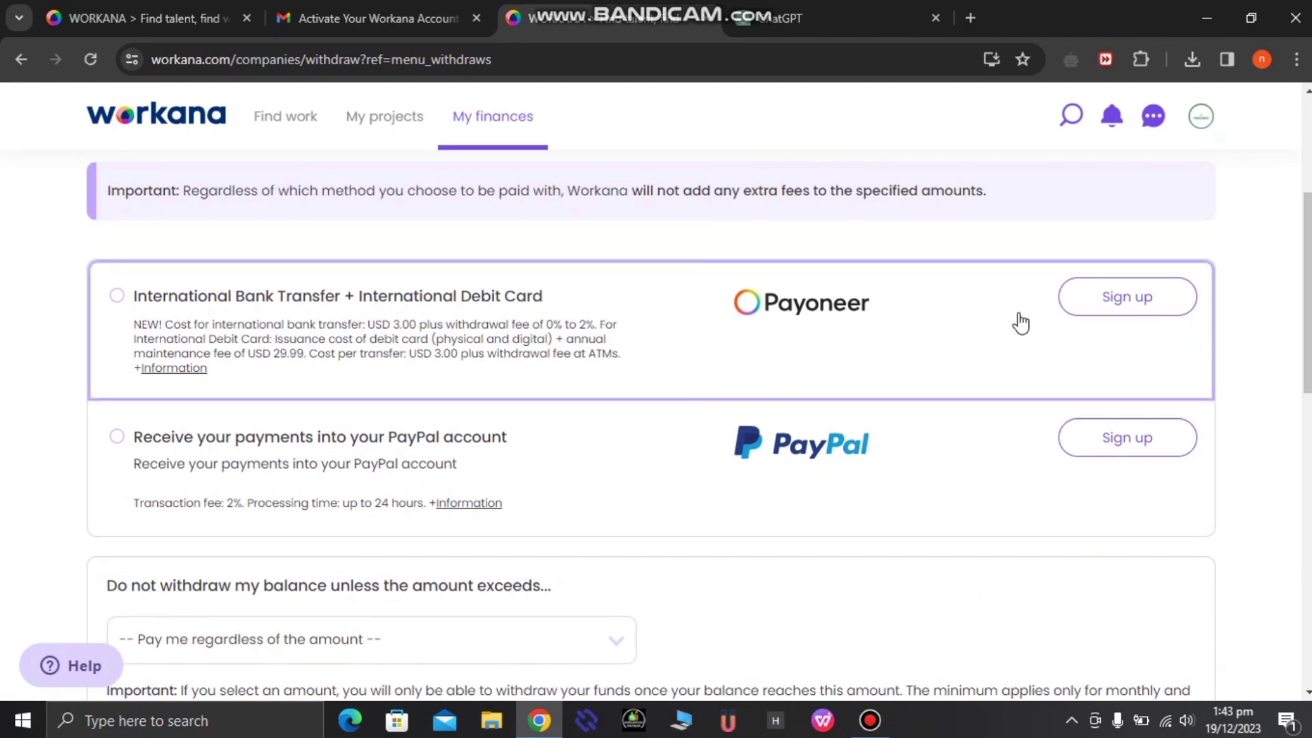
pyautogui.scroll(-4, 1127, 478)
pyautogui.scroll(-3, 1164, 559)
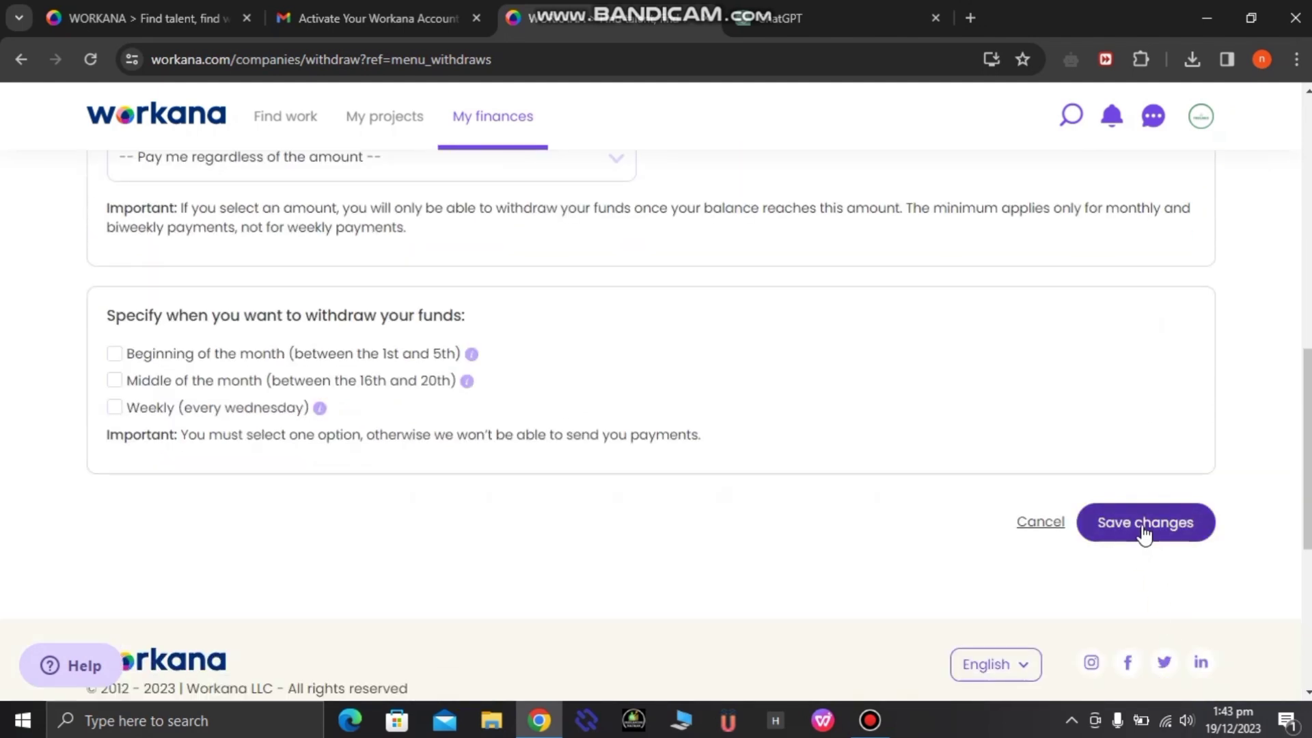
pyautogui.scroll(11, 928, 451)
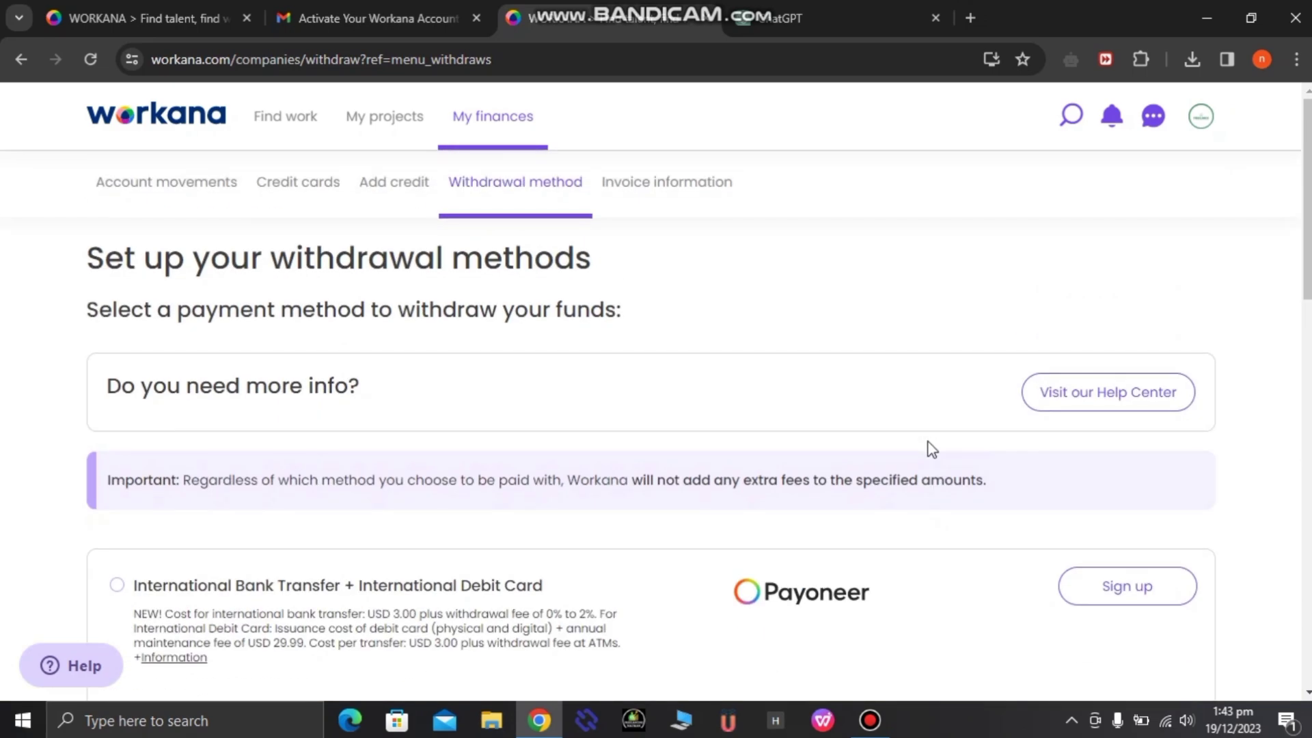